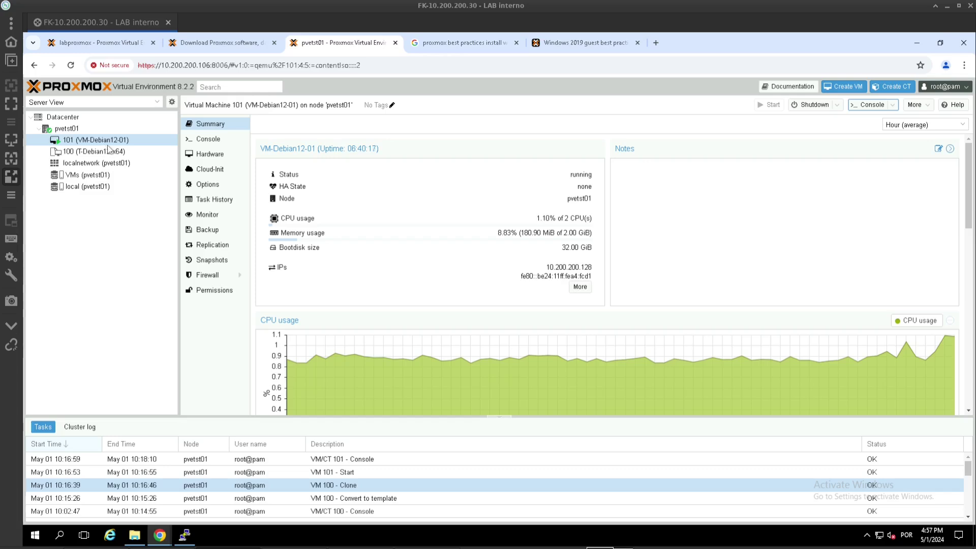
- Stop VM 101 (VM-Debian12-01) from its context menu and confirm with Yes
left_click(118, 143)
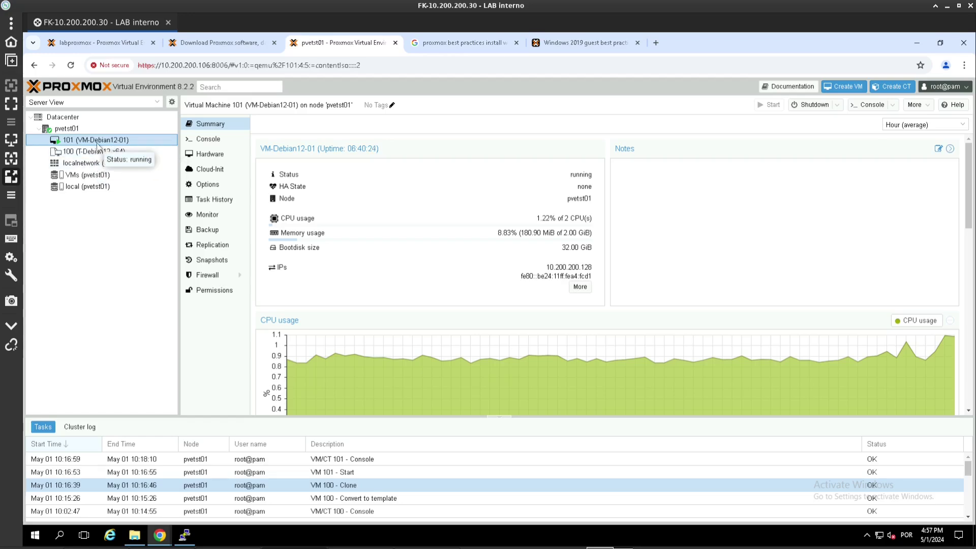
right_click(98, 144)
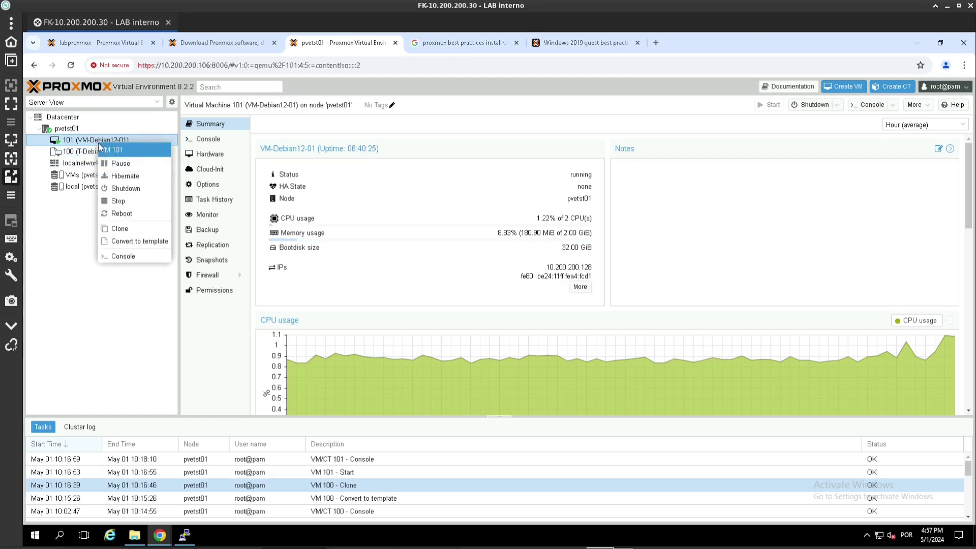
left_click(118, 201)
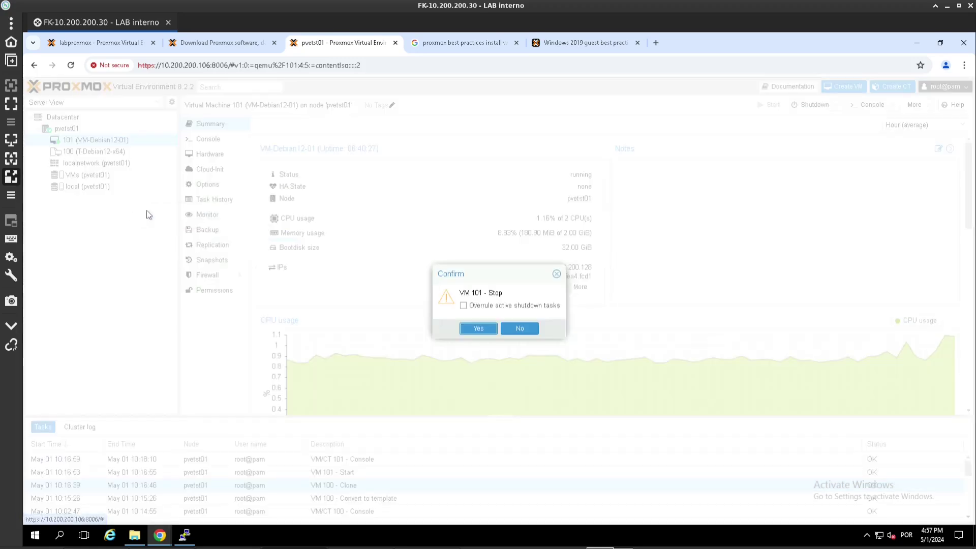
left_click(467, 330)
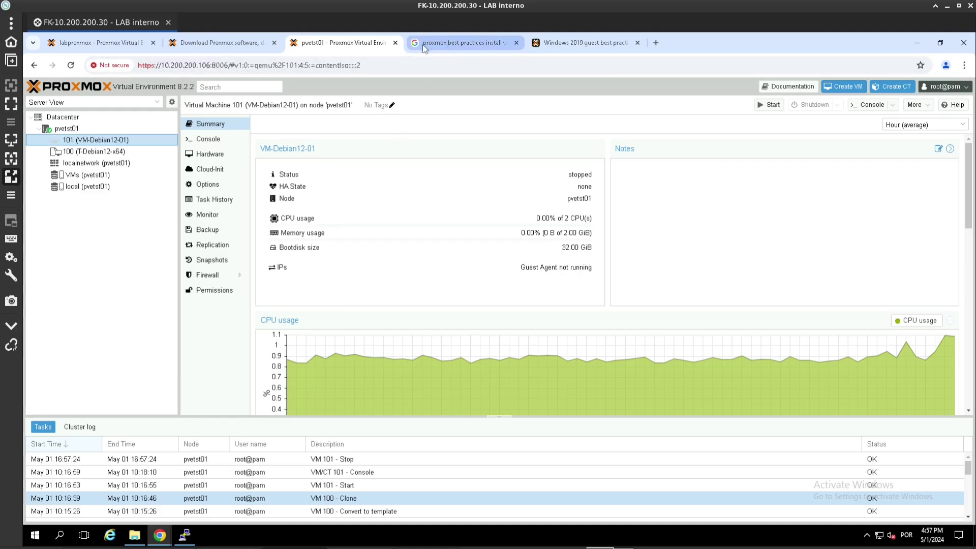
- Show the Windows 2019 guest best practices page and open Windows VirtIO Drivers in a background tab
mouse_move(429, 45)
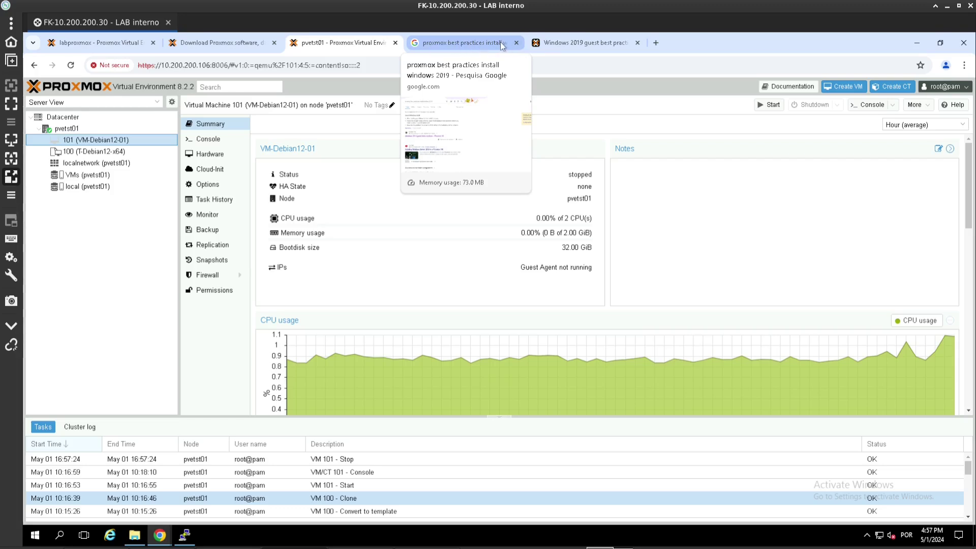
left_click(557, 45)
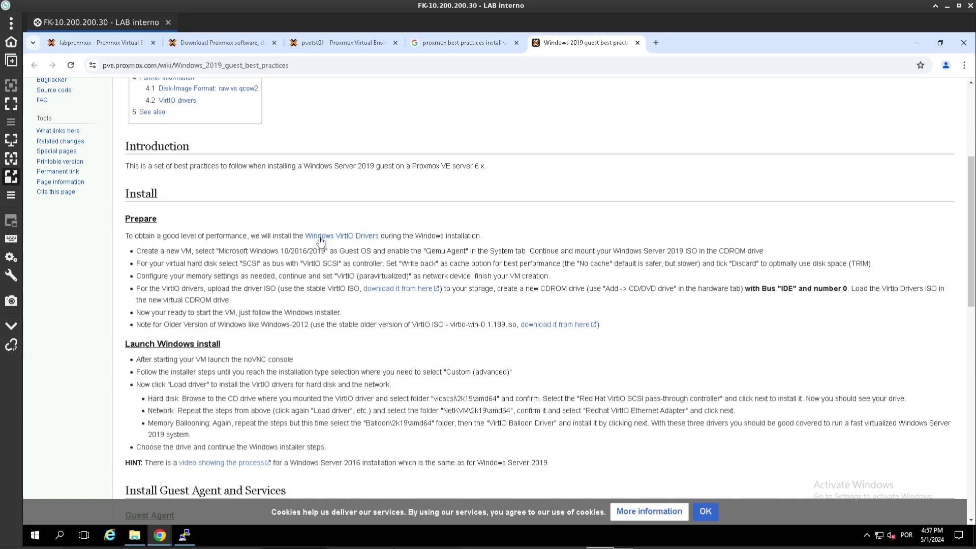
middle_click(340, 238)
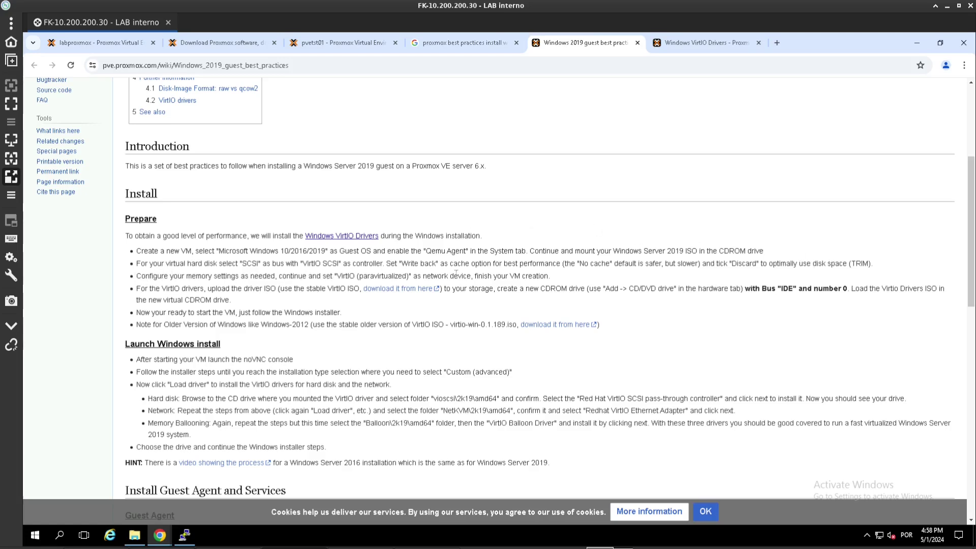
- Read through the Install Guest Agent and Services section, then switch to the Windows VirtIO Drivers page
scroll(232, 329, "down", 5)
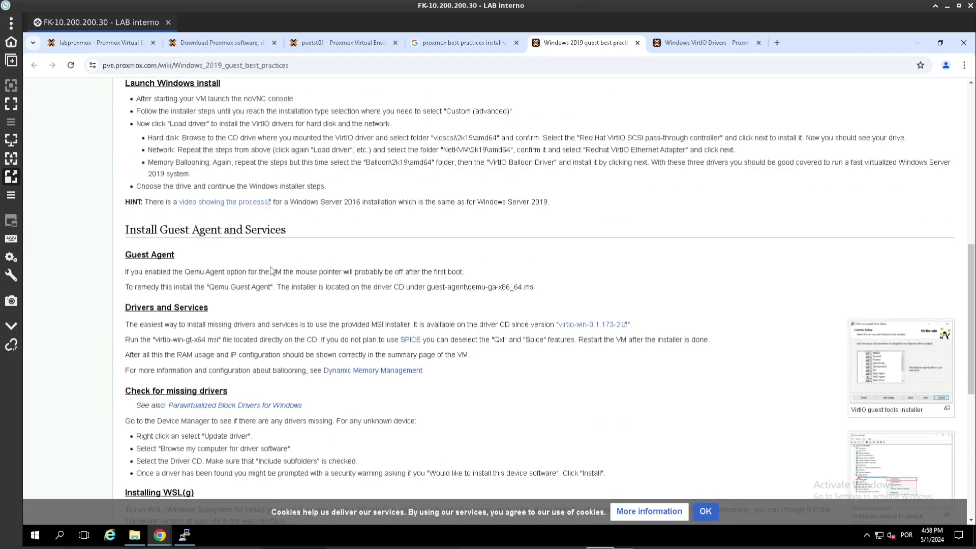
scroll(271, 270, "down", 2)
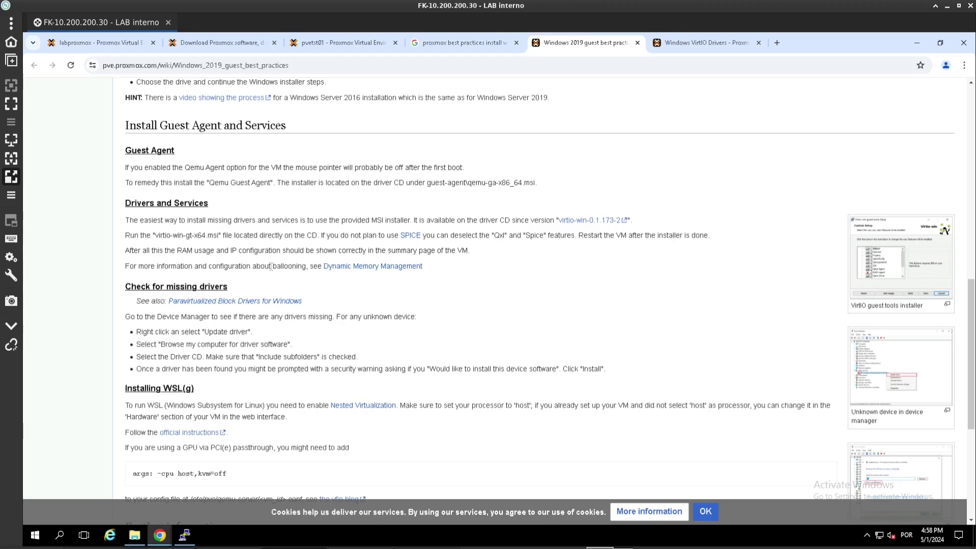
scroll(271, 267, "down", 2)
scroll(271, 267, "up", 5)
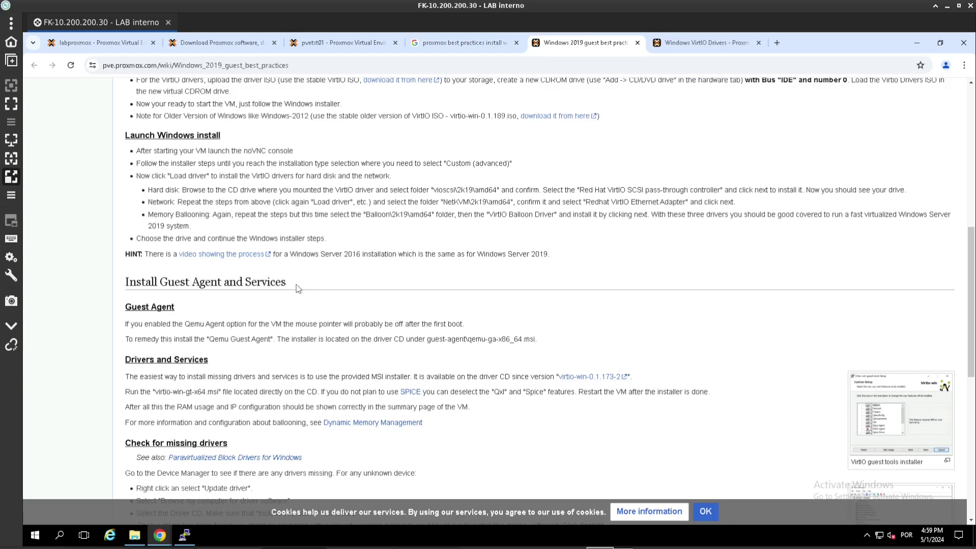
scroll(298, 289, "up", 3)
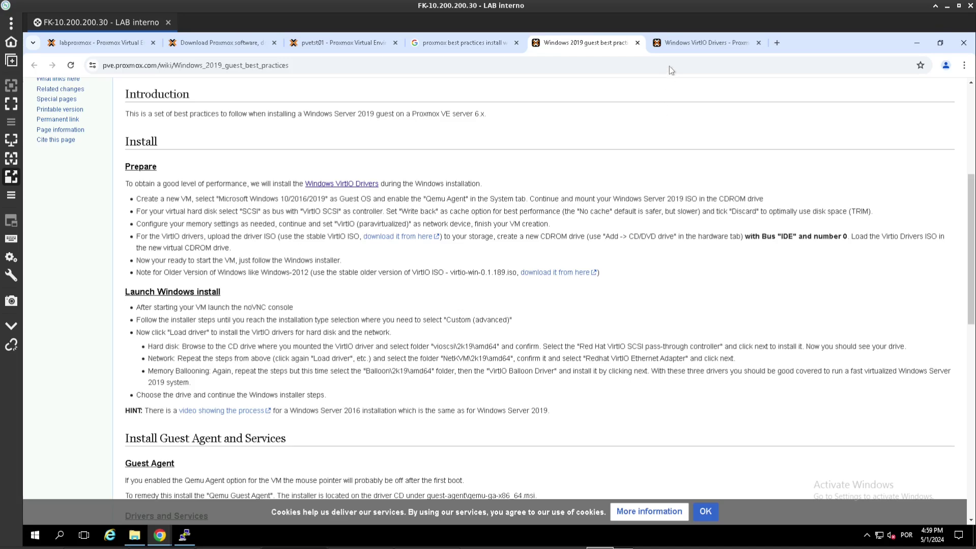
left_click(676, 44)
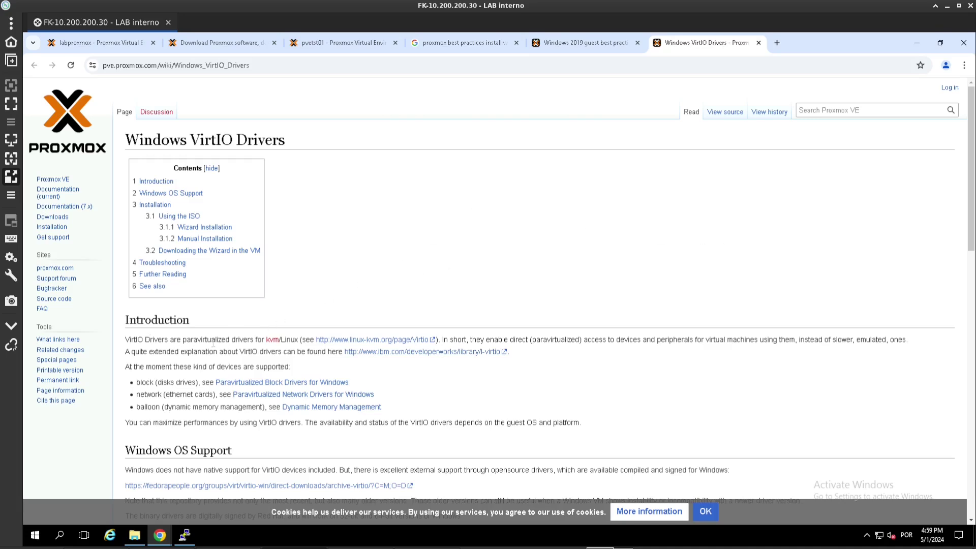
- Open the linux-kvm.org Virtio page in a new tab and follow its VIRTIO specification link
middle_click(362, 342)
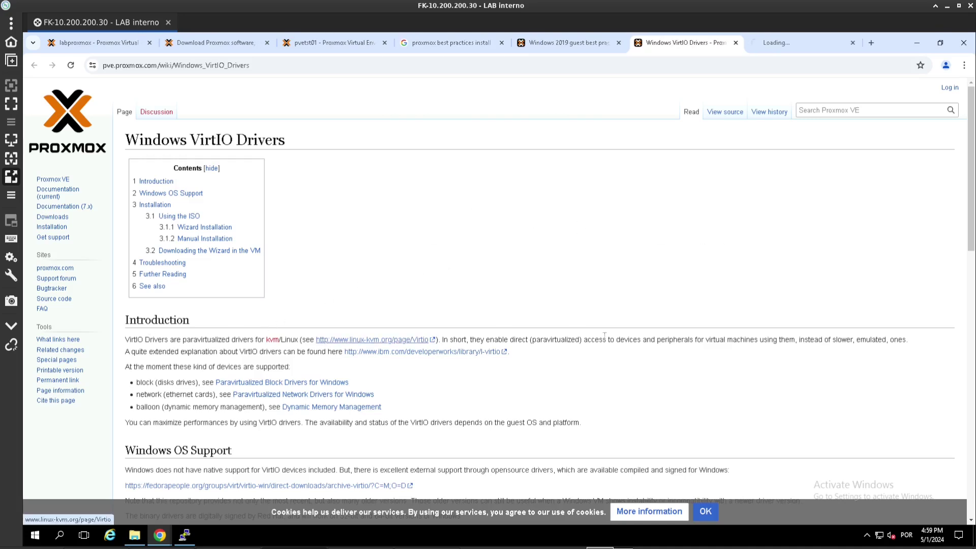
scroll(161, 364, "down", 1)
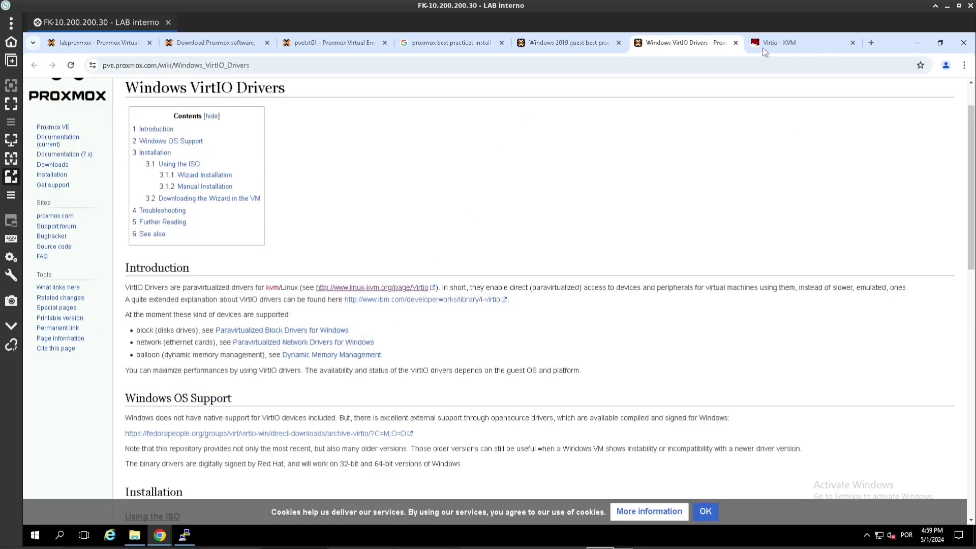
left_click(763, 48)
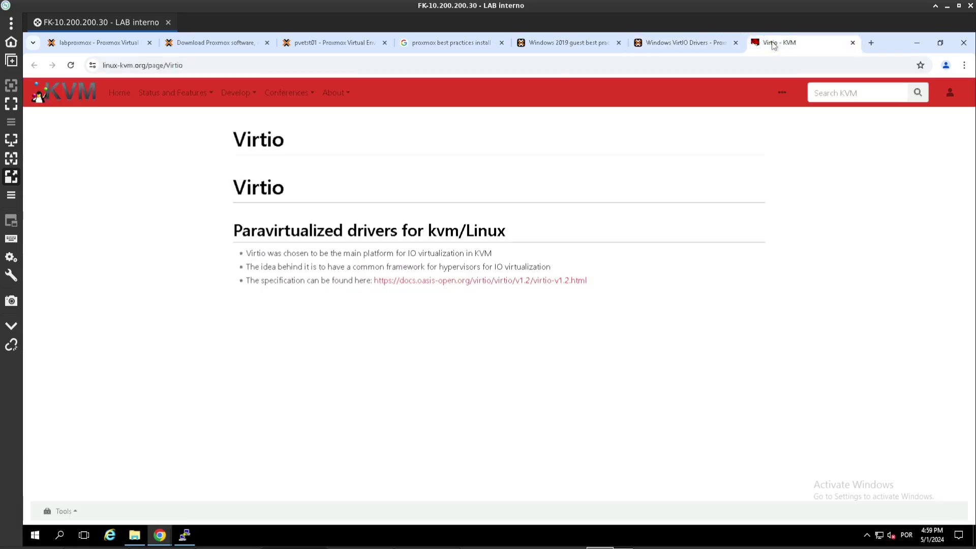
left_click(486, 286)
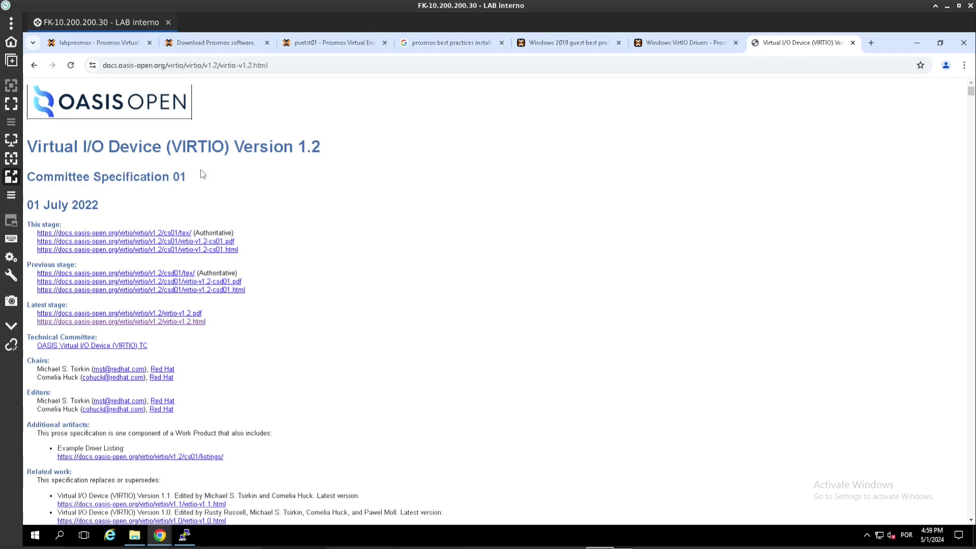
- Open the latest HTML version of the VIRTIO 1.2 spec, then return to the best practices page
scroll(315, 294, "down", 4)
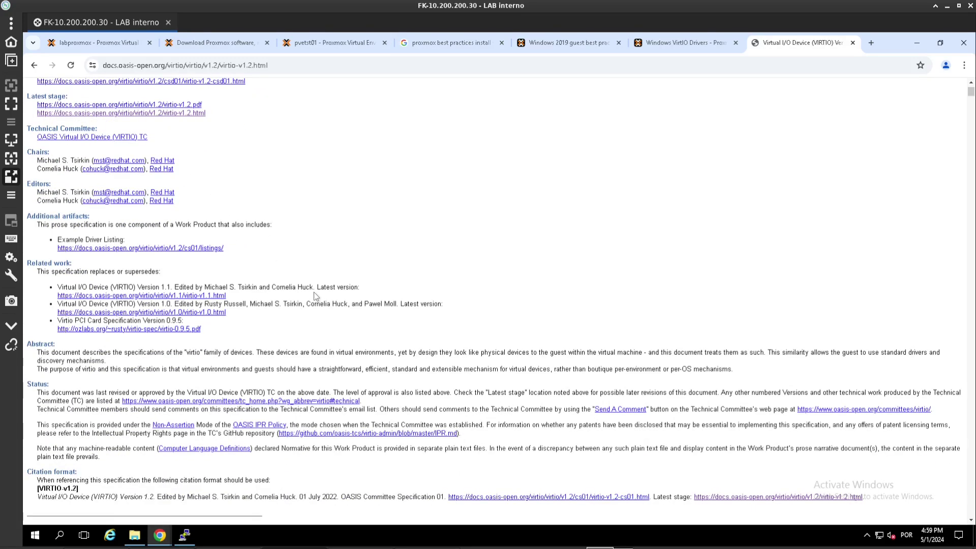
scroll(314, 295, "down", 3)
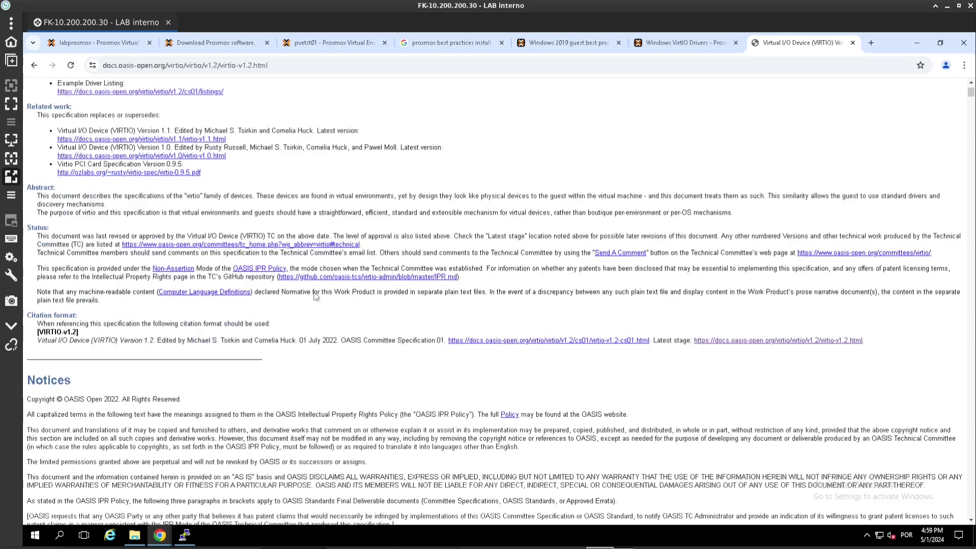
scroll(315, 292, "up", 6)
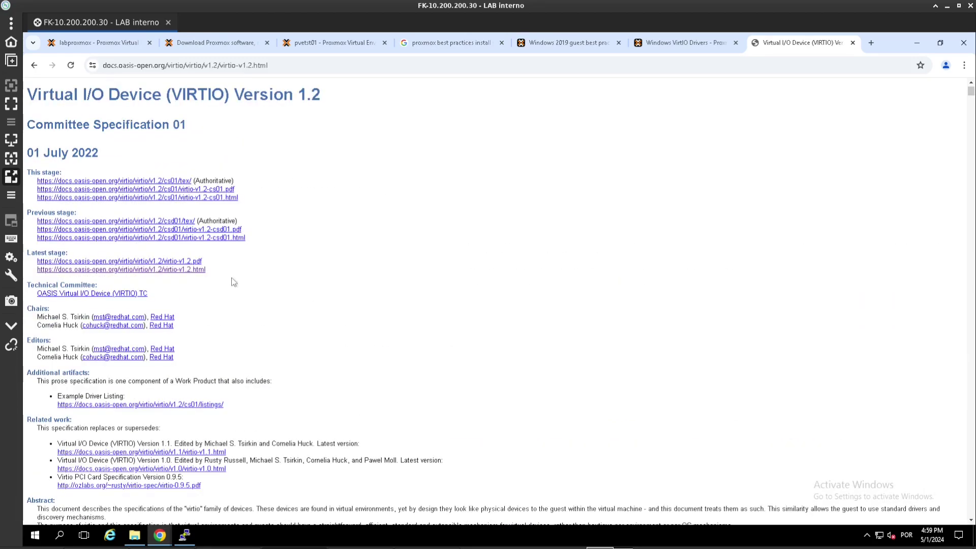
left_click(166, 271)
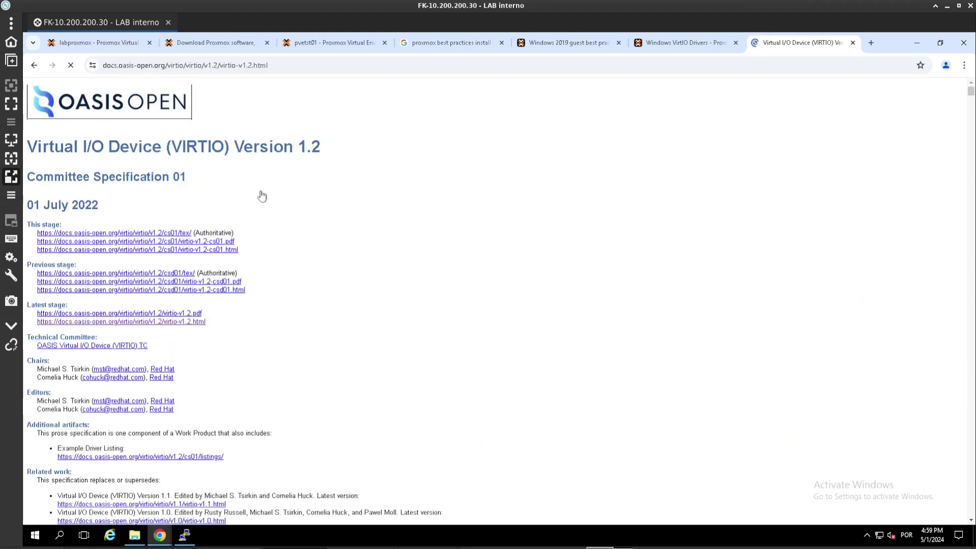
left_click(558, 43)
scroll(308, 340, "down", 2)
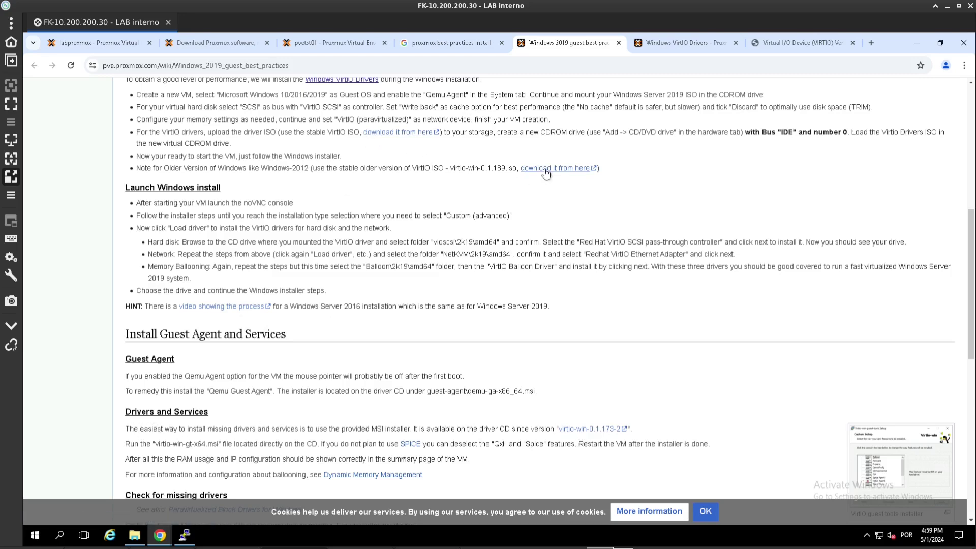
- Review the note recommending the stable VirtIO ISO and start downloading the stable VirtIO drivers ISO
left_click_drag(169, 168, 466, 169)
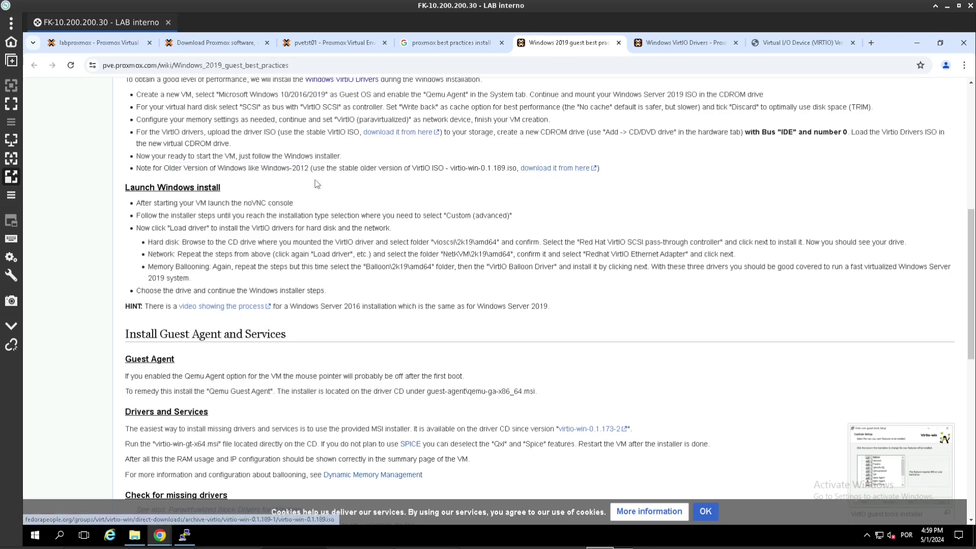
left_click(274, 168)
left_click_drag(263, 168, 306, 168)
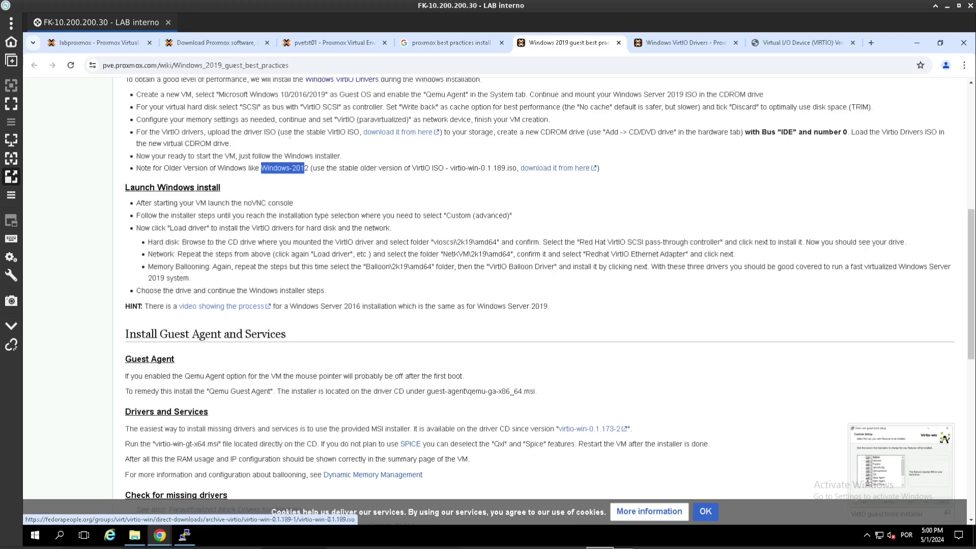
left_click_drag(280, 132, 360, 132)
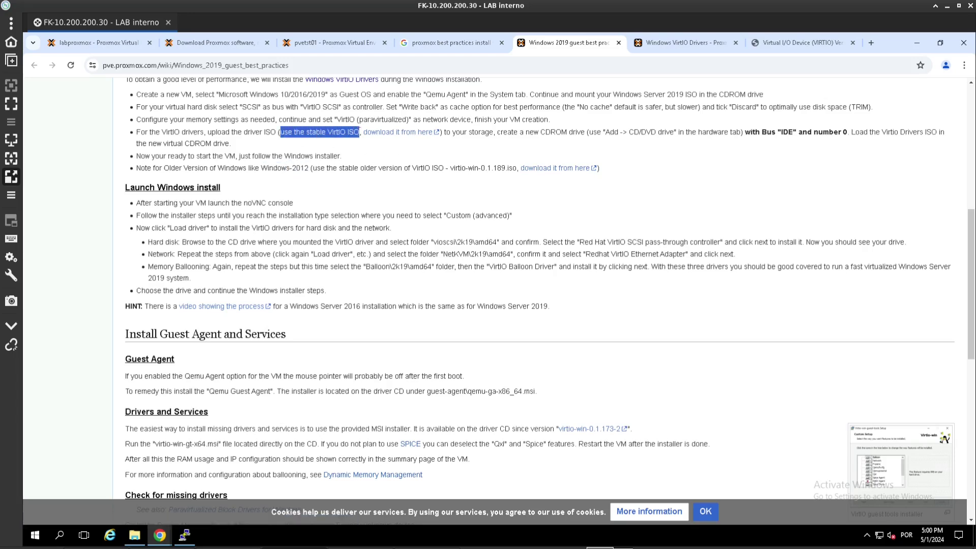
left_click(397, 135)
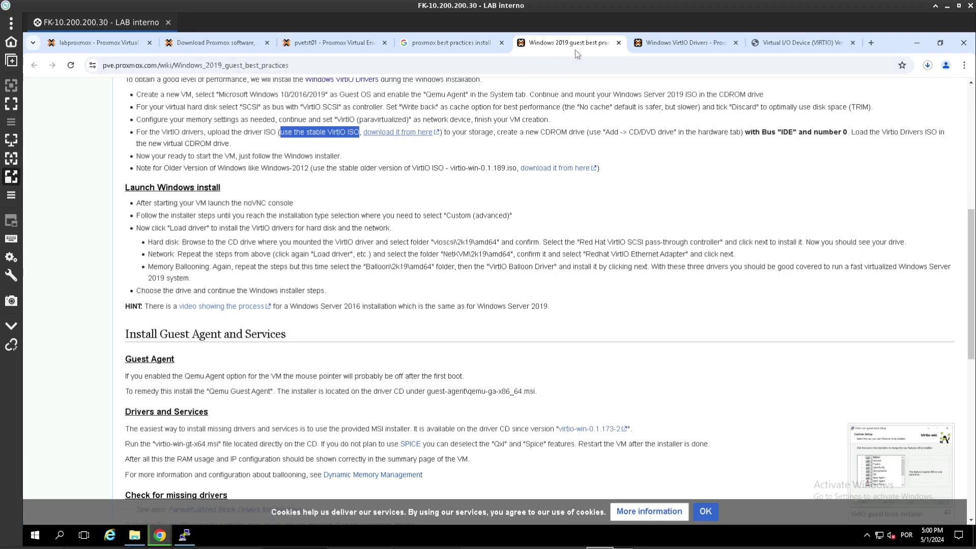
- Copy the stable VirtIO ISO link address, checking the browser's download list along the way
left_click(929, 66)
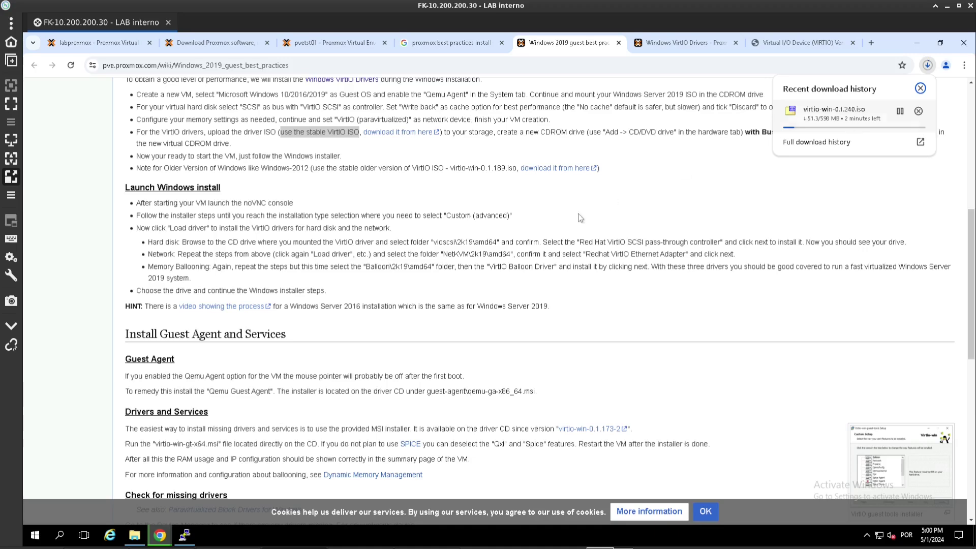
scroll(326, 100, "up", 7)
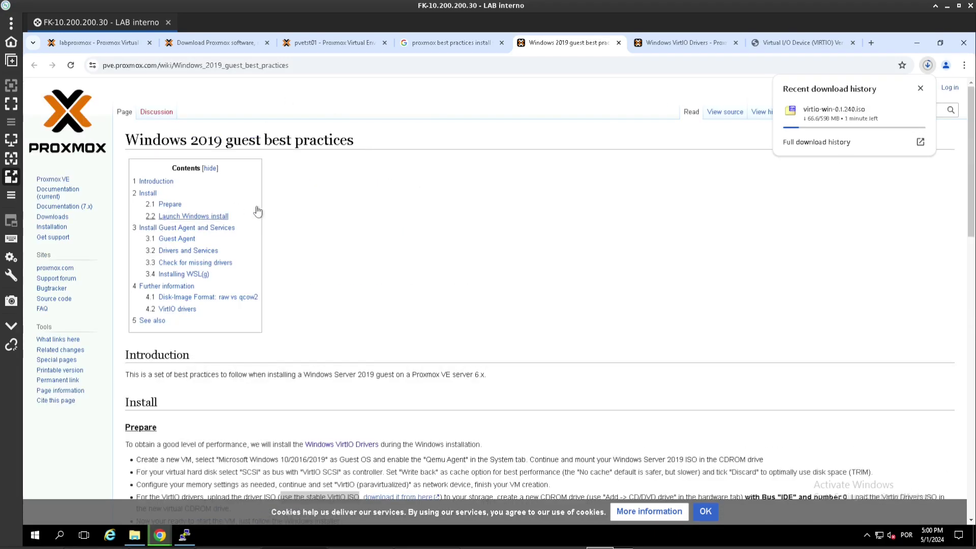
scroll(257, 212, "down", 3)
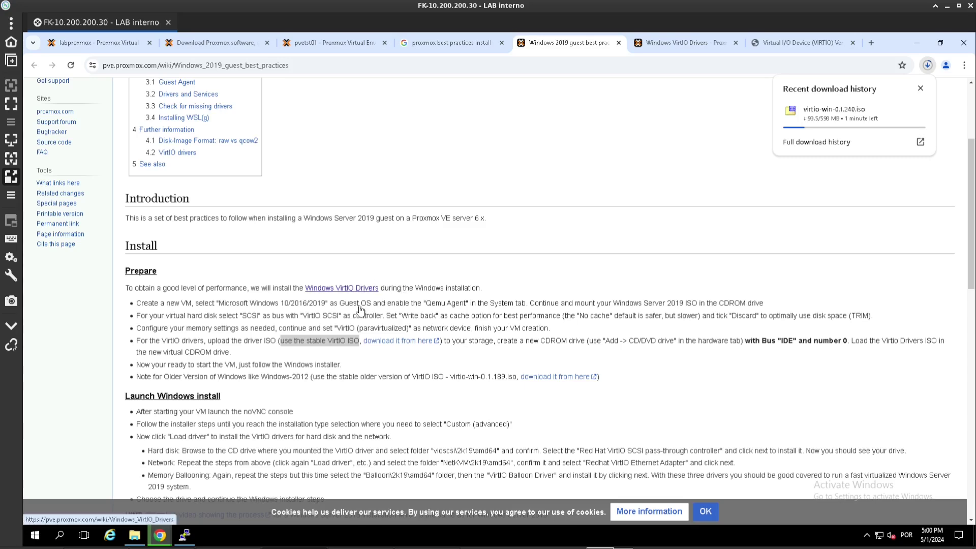
left_click(405, 352)
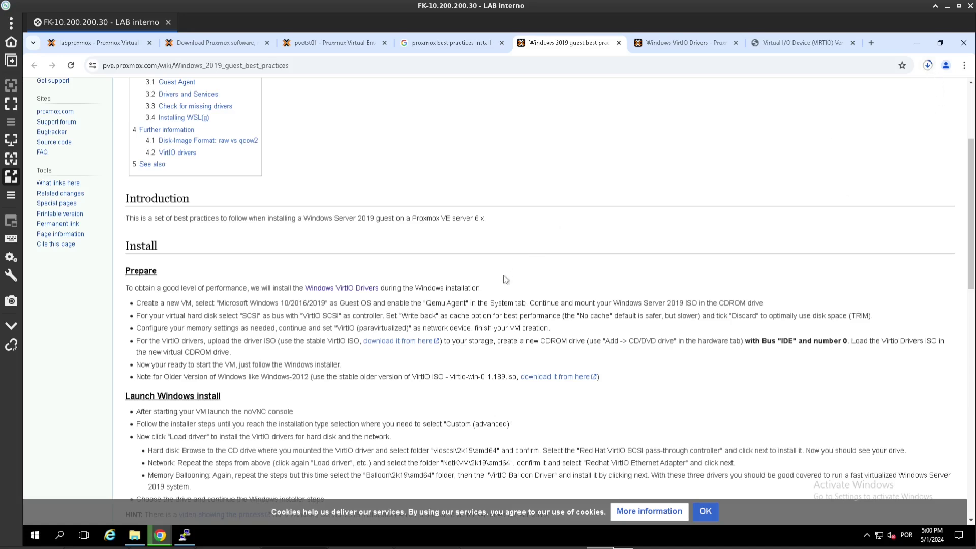
right_click(410, 347)
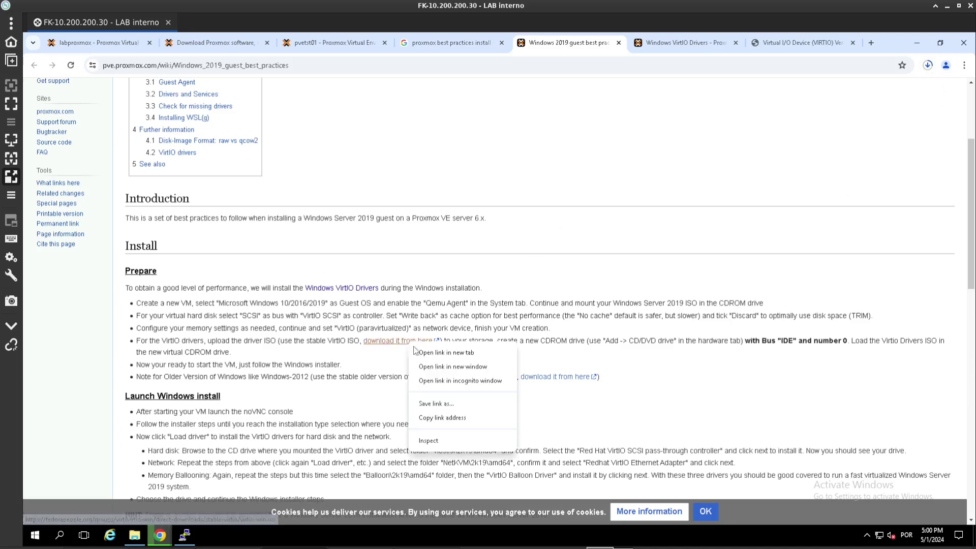
left_click(447, 418)
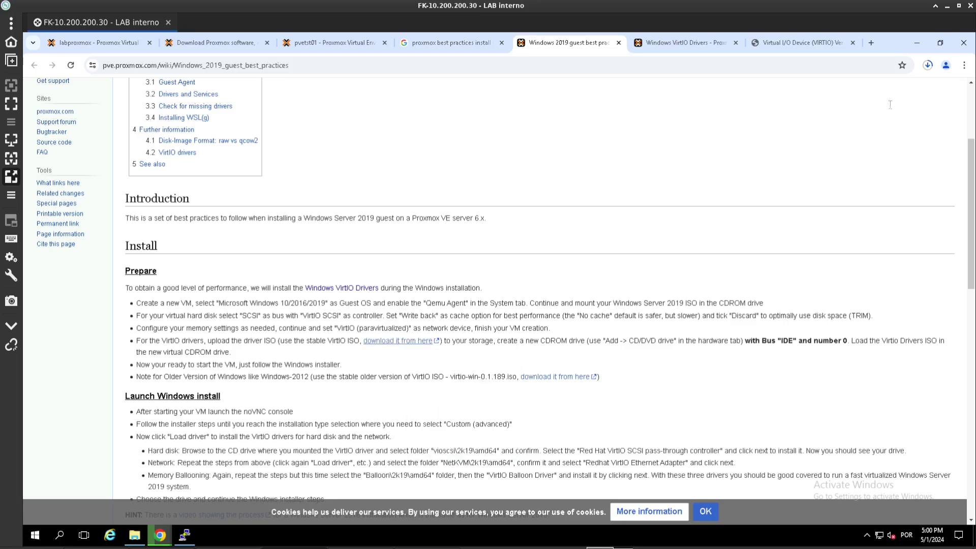
left_click(928, 65)
left_click(804, 139)
- Download virtio-win.iso from the pasted stable VirtIO URL into local (pvetst01) ISO Images
left_click(310, 45)
left_click(91, 187)
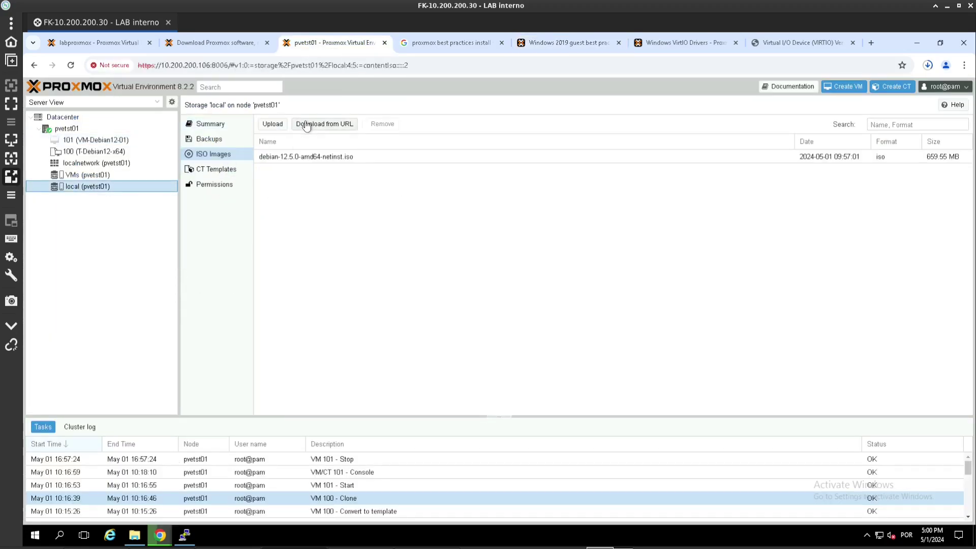
left_click(304, 122)
key("ctrl+v")
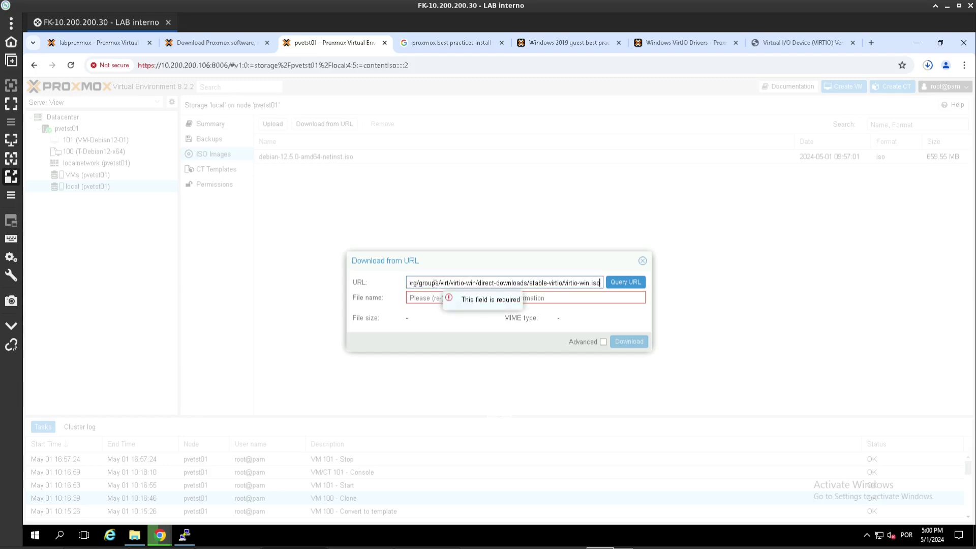
left_click(445, 298)
key("ctrl+v")
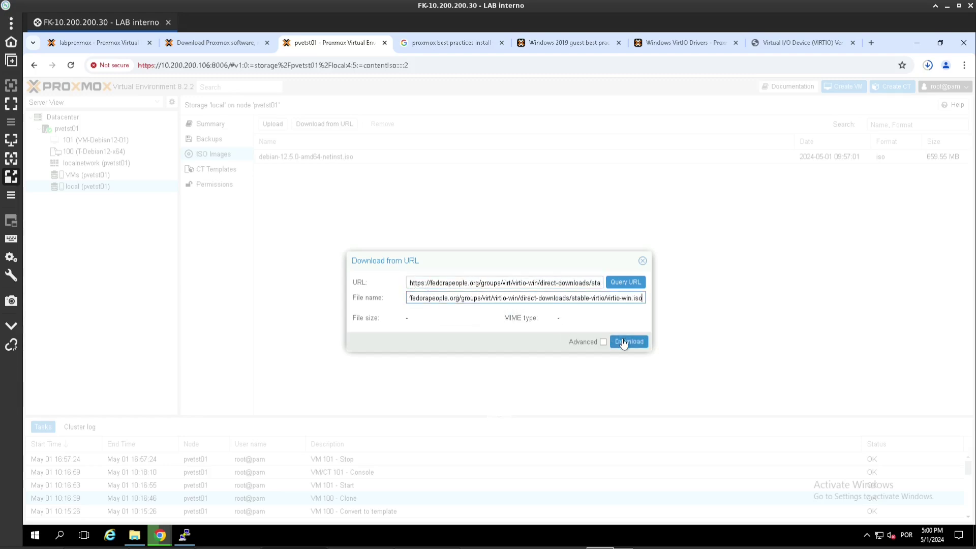
left_click(629, 341)
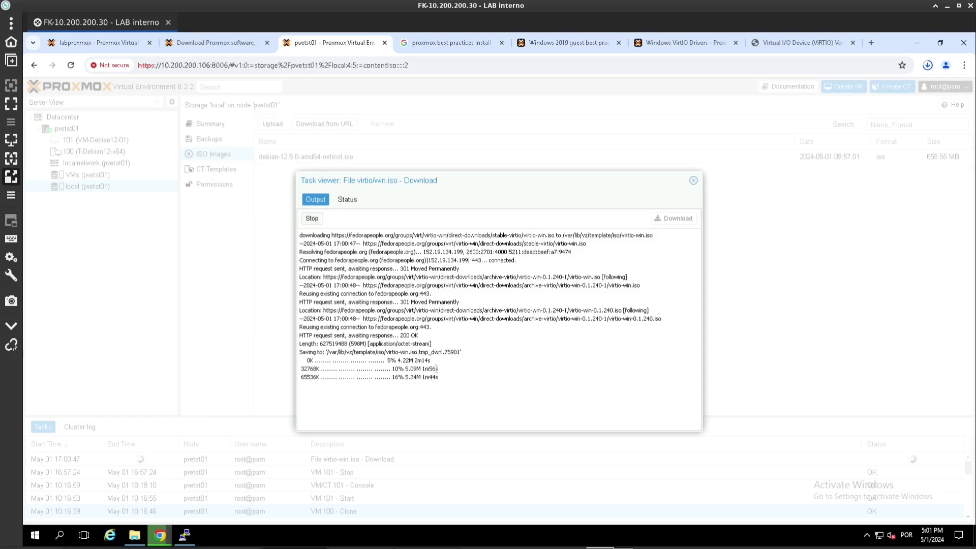
- Select the Windows Server 2019 ISO in labproxmox's local ISO Images, then bring PuTTY forward
left_click(225, 43)
left_click(123, 43)
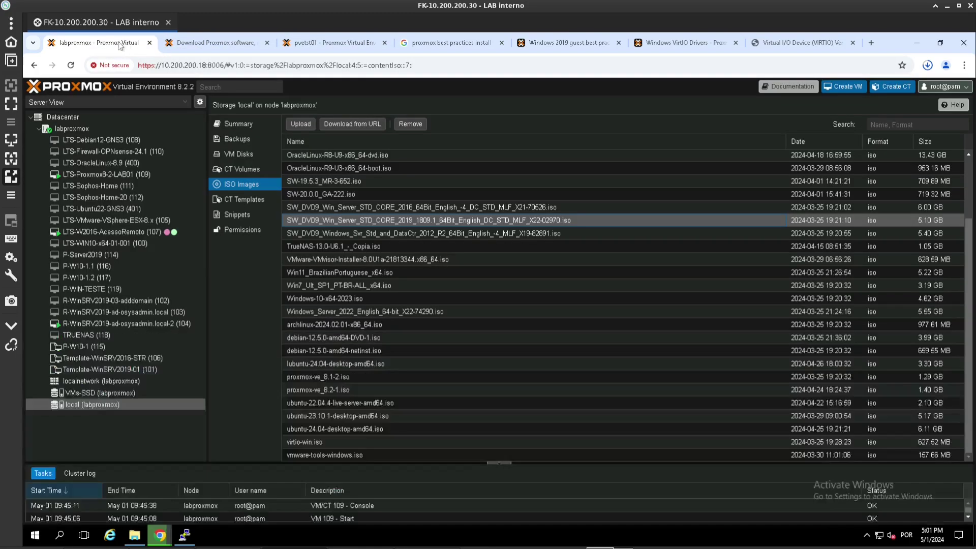
left_click(90, 174)
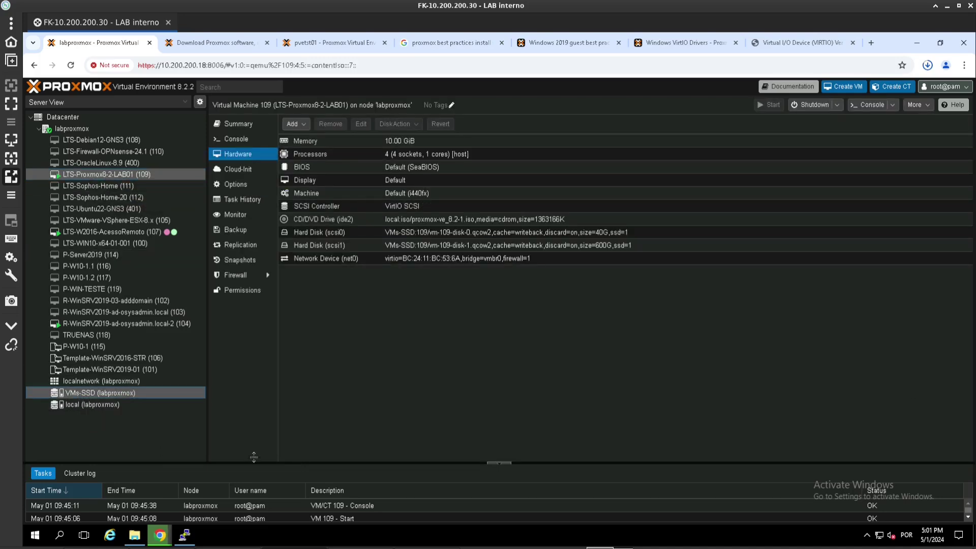
left_click(76, 404)
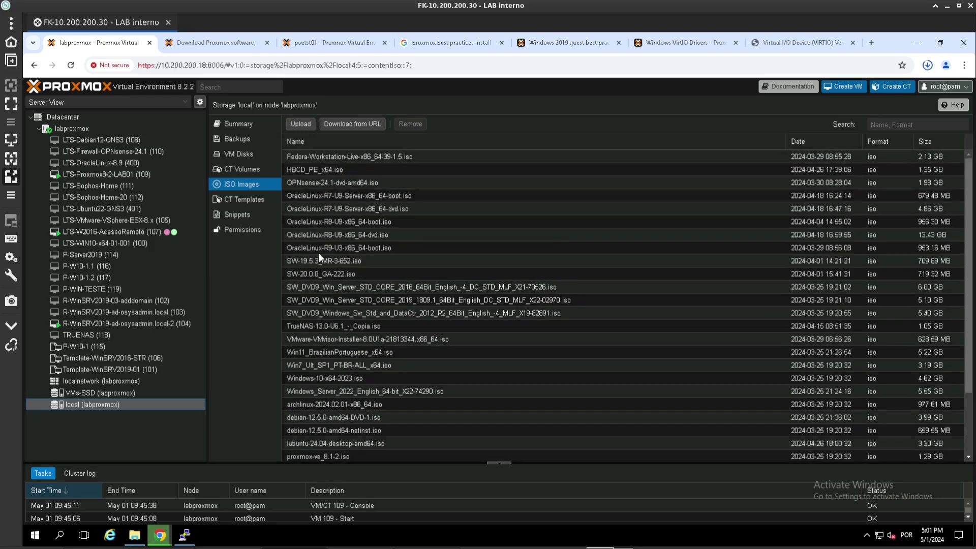
left_click(383, 301)
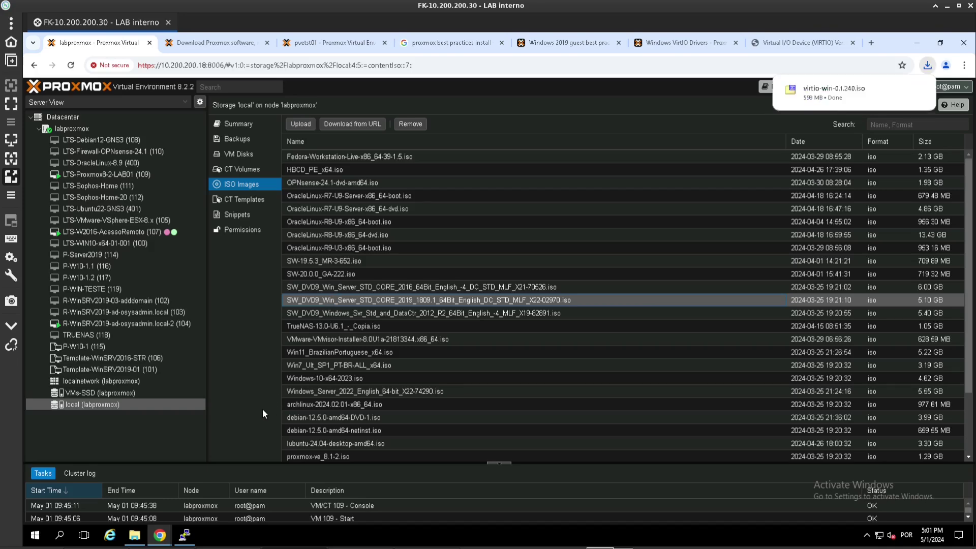
left_click(185, 535)
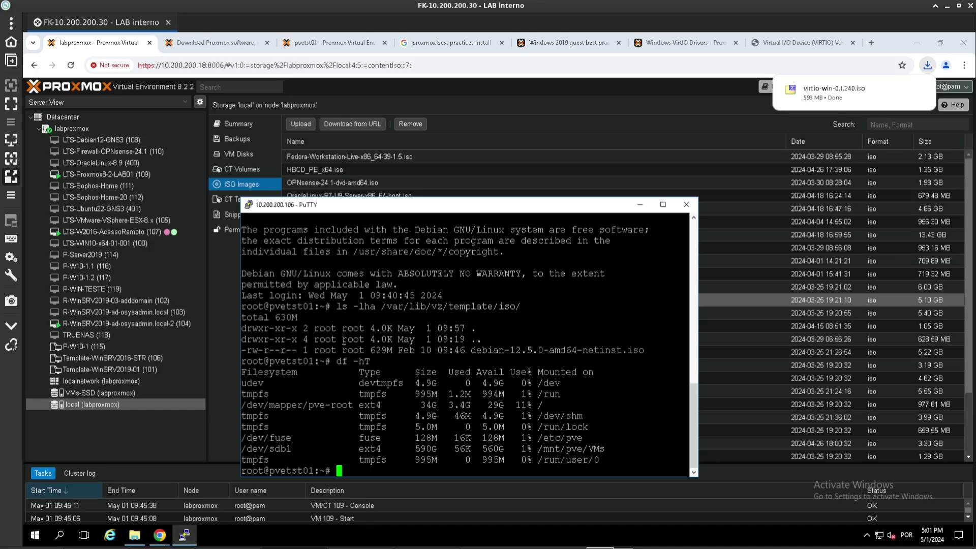
- Widen the PuTTY window and list the host's IP addresses with ip -br -c a
left_click_drag(352, 204, 550, 105)
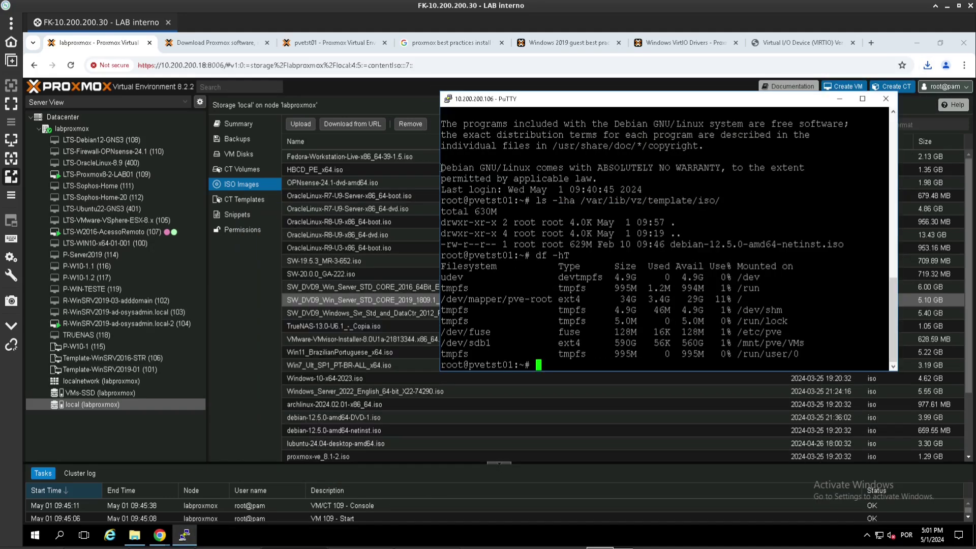
left_click_drag(441, 168, 283, 167)
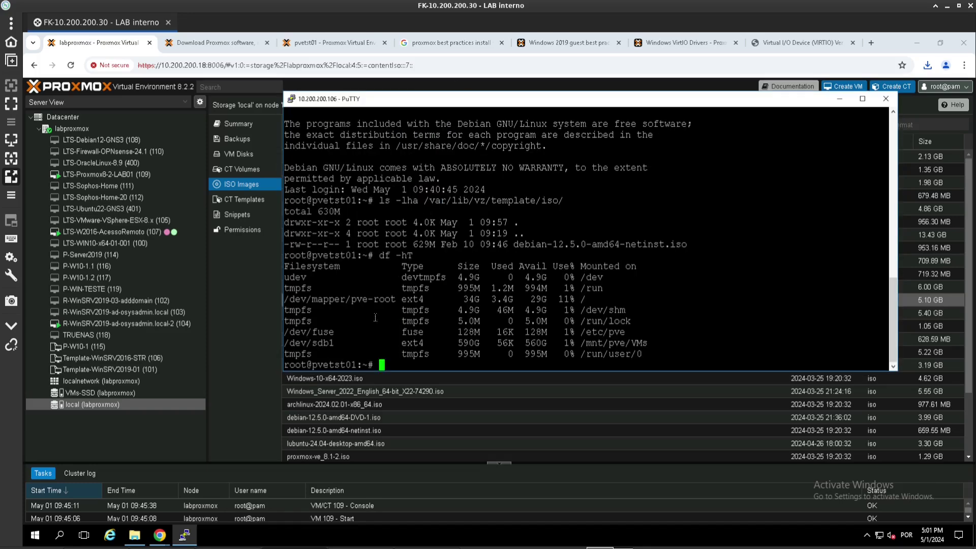
type("ip -br -c a")
key("Return")
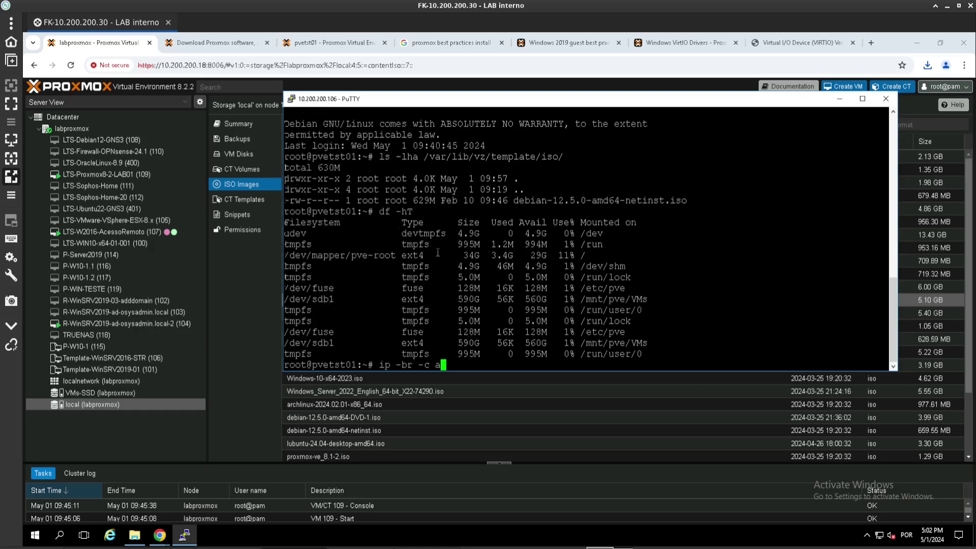
left_click_drag(469, 354, 524, 356)
left_click(538, 229)
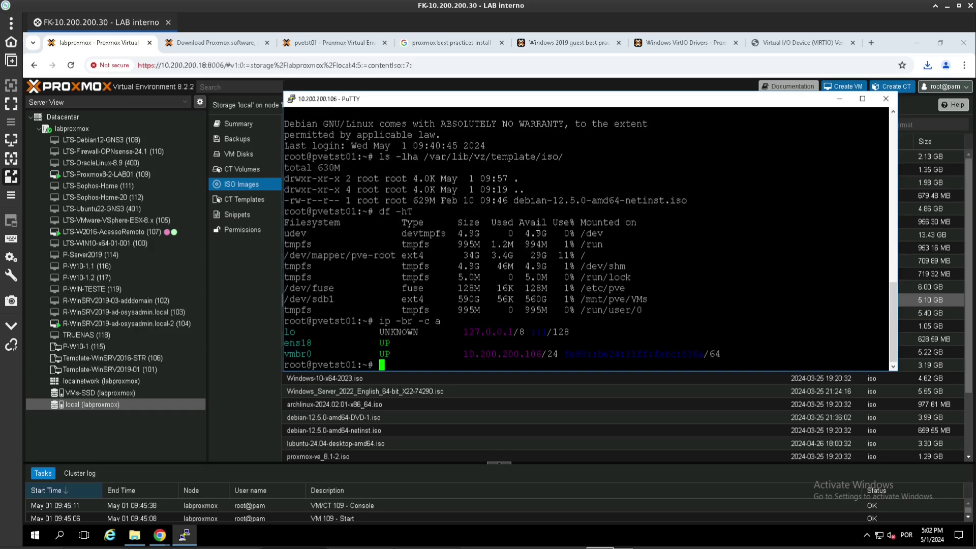
- Change into /var/lib/vz/template/iso/ and rerun ls -lha until virtio-win.iso shows 599M
double_click(484, 155)
key("super+c")
type("cd")
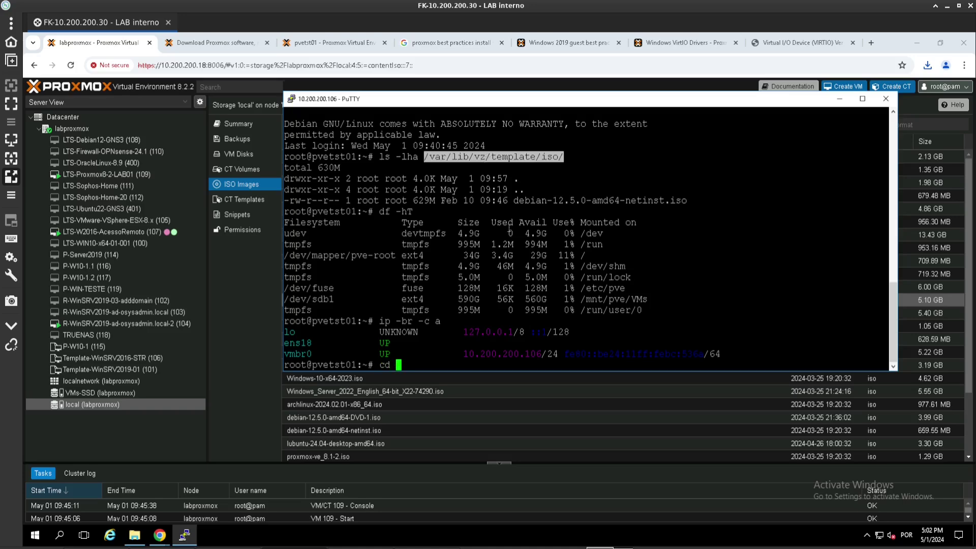
right_click(509, 229)
key("Return")
type("ls -lha")
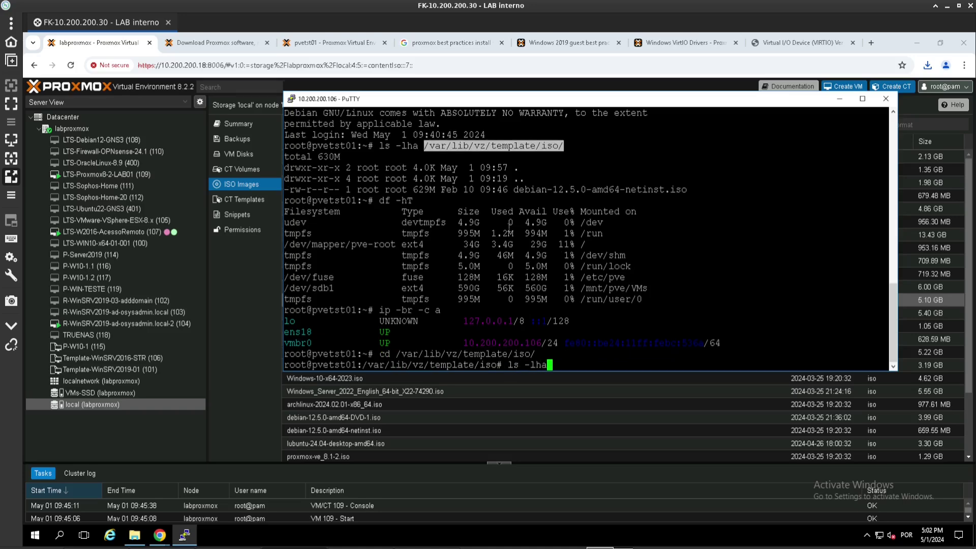
key("Return")
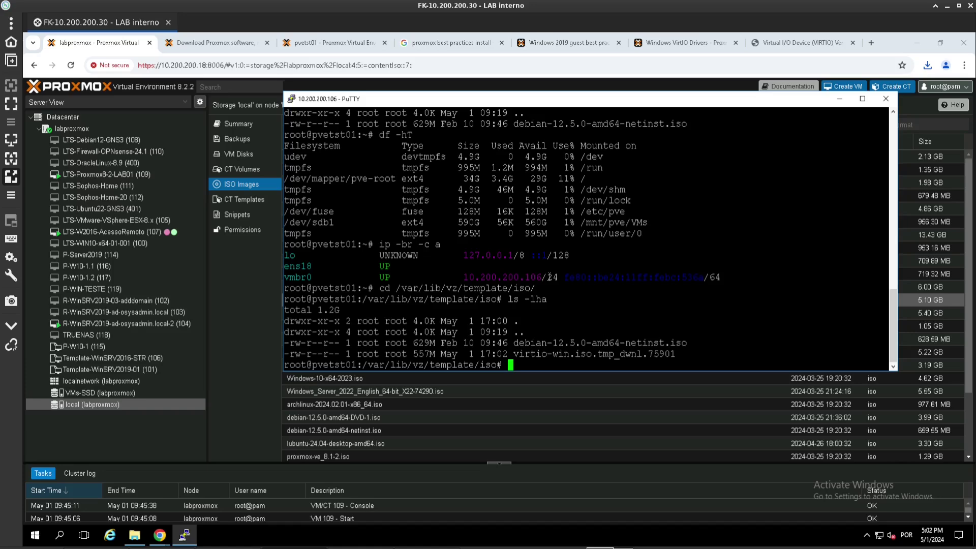
key("Up")
key("Return")
key("Up")
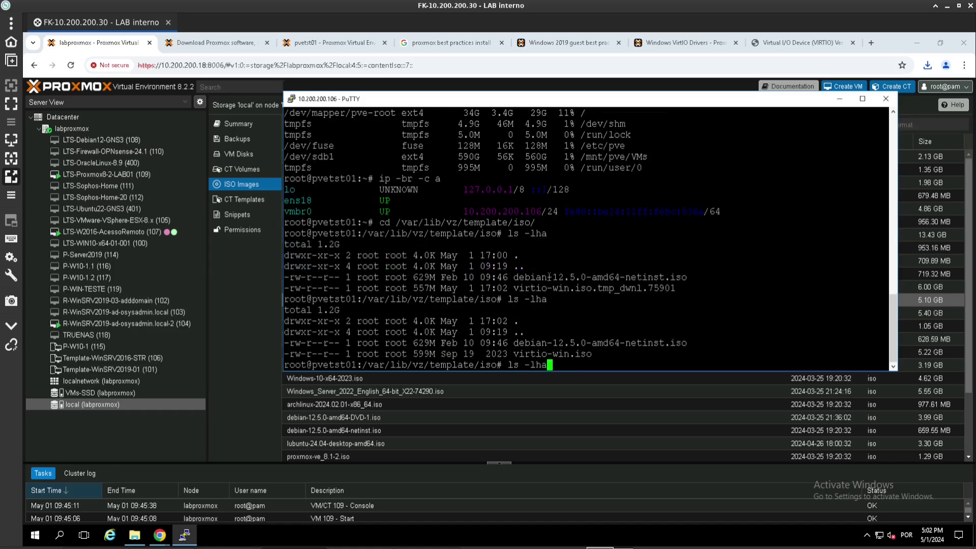
key("Return")
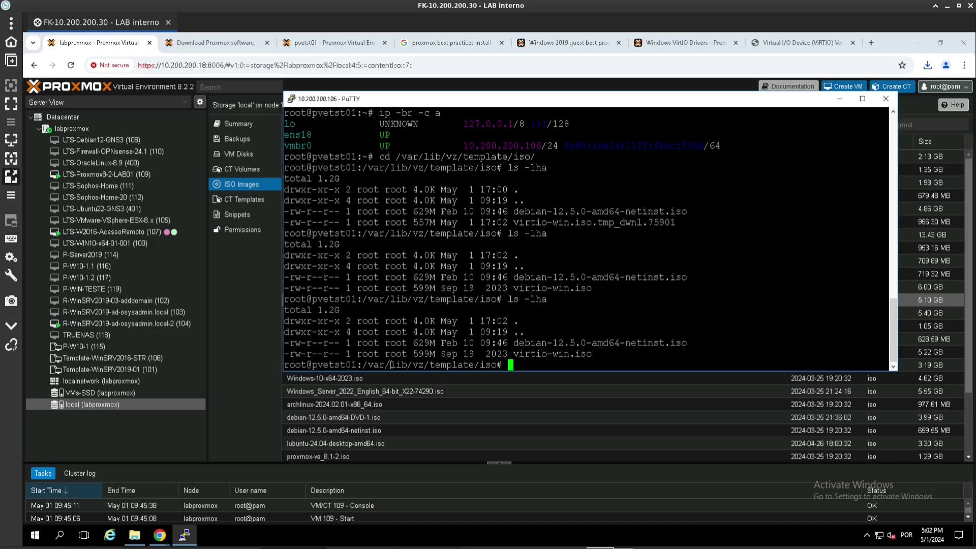
- Open a new PuTTY session to 10.200.200.18 and log in as root
left_click(292, 100)
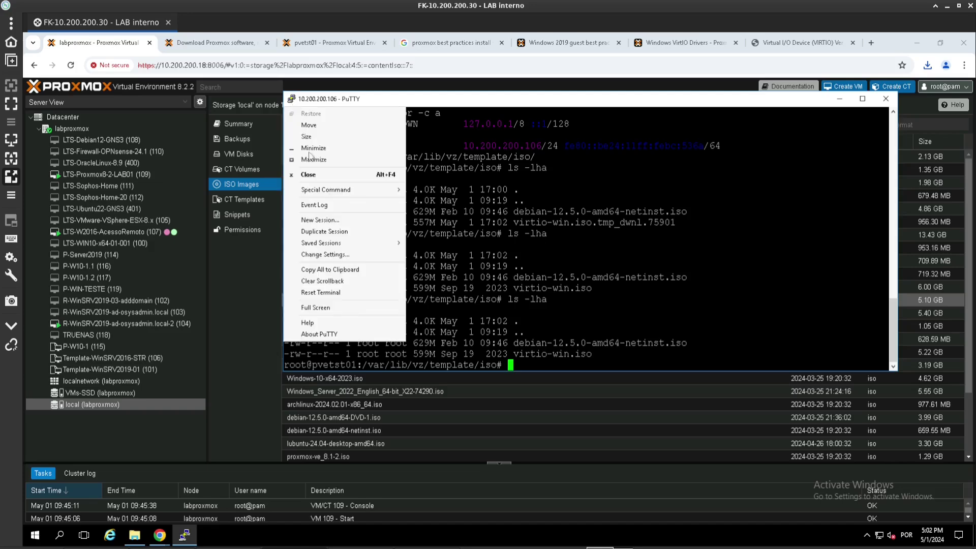
left_click(318, 221)
type("10.200.200")
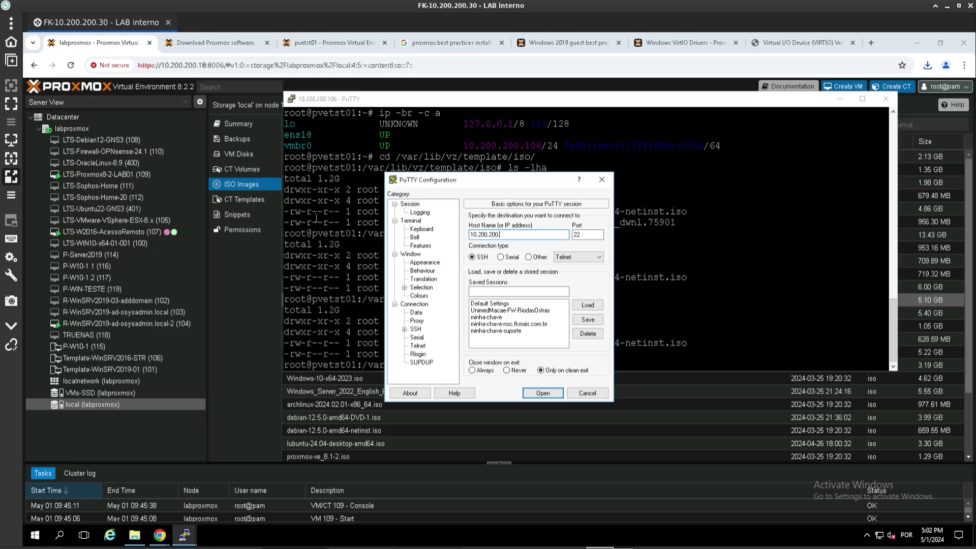
type(".18")
key("Return")
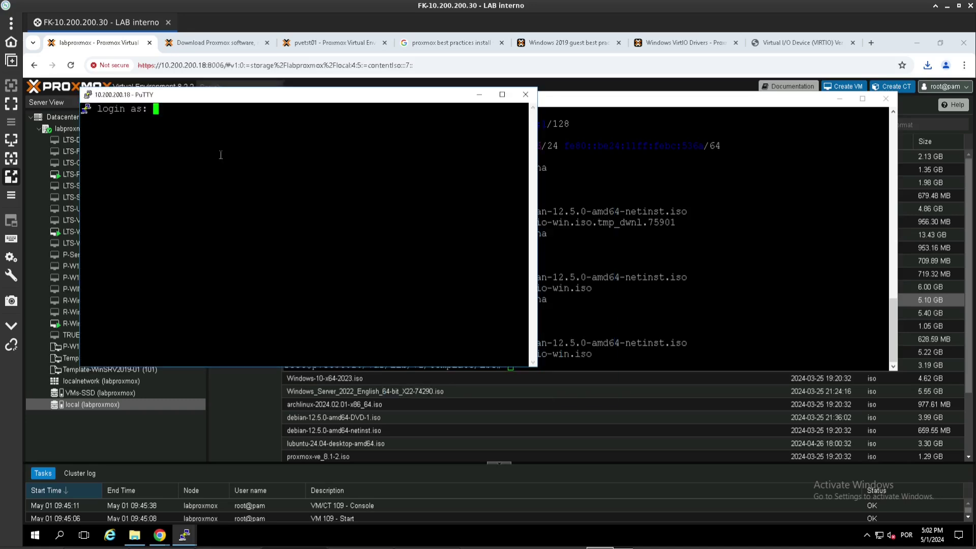
type("root")
key("Return")
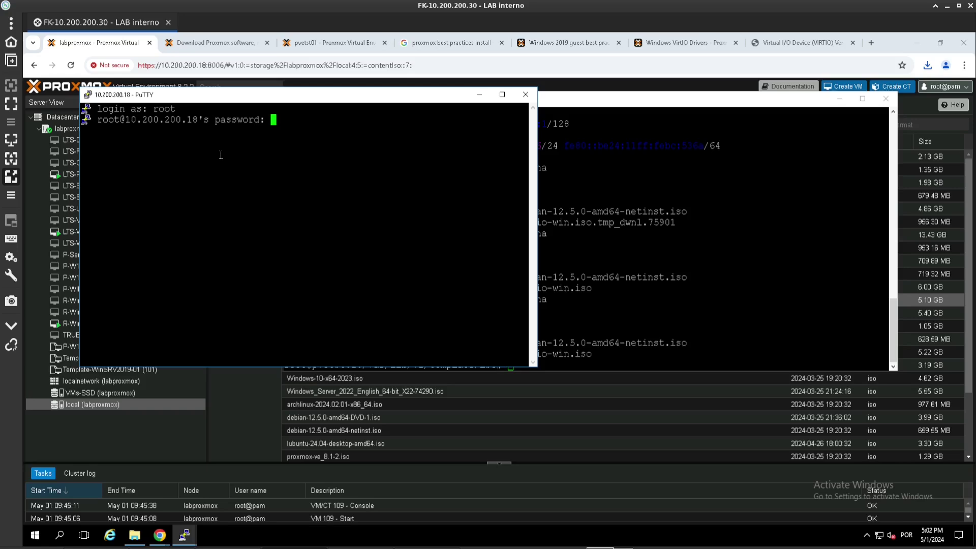
key("Return")
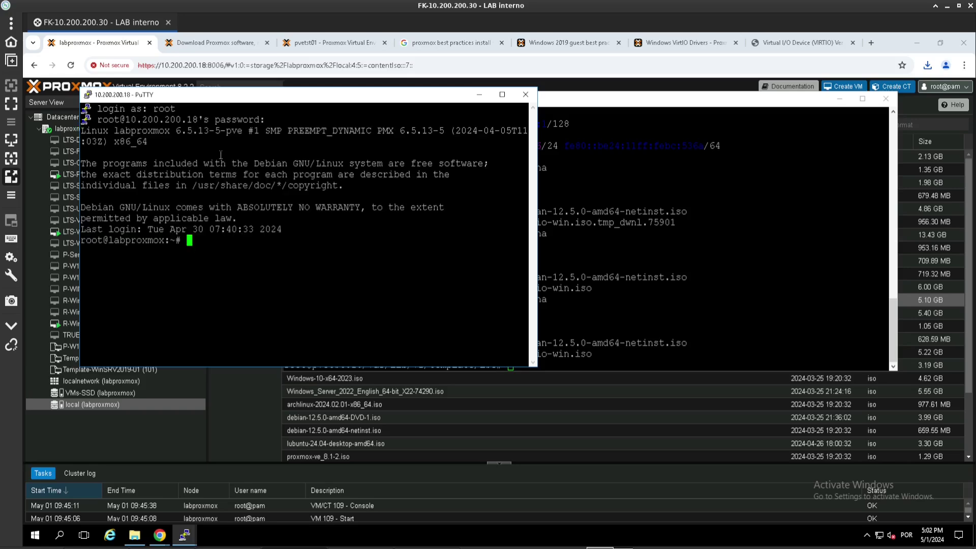
- List /var/lib/vz/template/iso/ on 10.200.200.18, then raise the 10.200.200.106 session
type("cd")
right_click(214, 226)
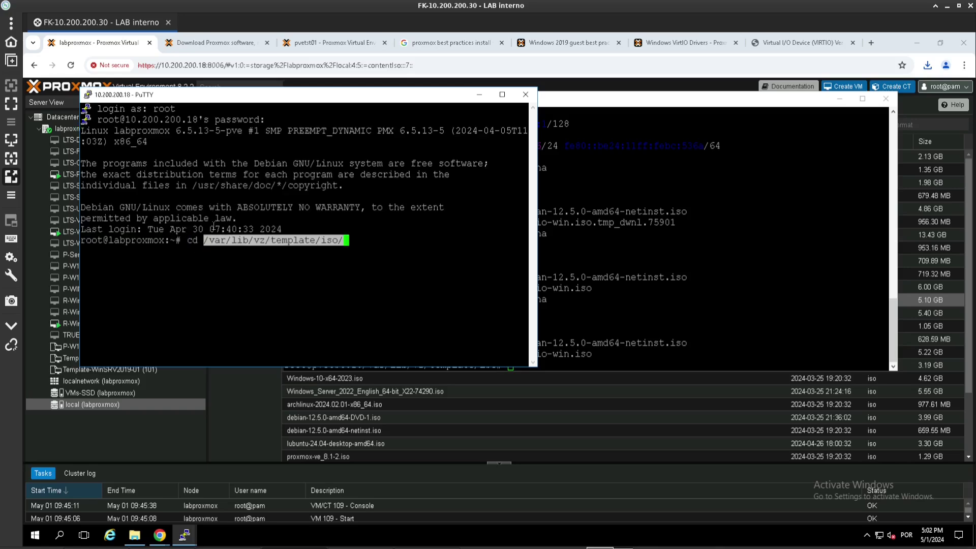
key("Return")
type("ls")
key("Return")
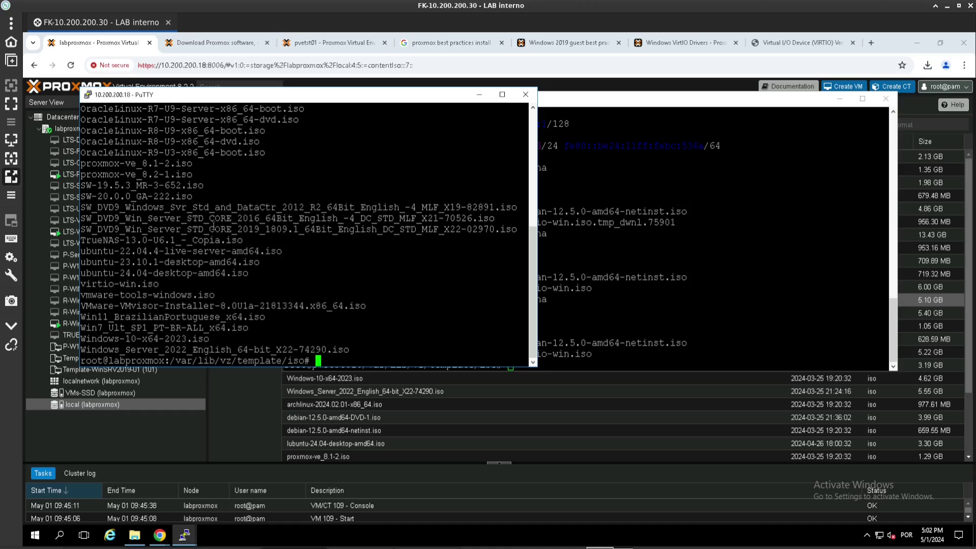
left_click(691, 272)
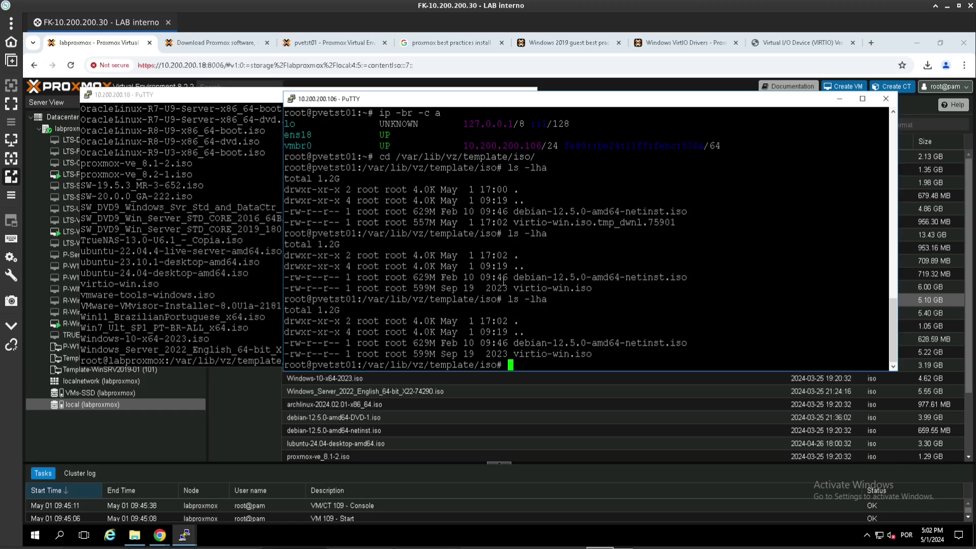
- Copy the Windows Server 2019 ISO from 10.200.200.18 into the current folder with scp
type("scp 10.200.200.18:")
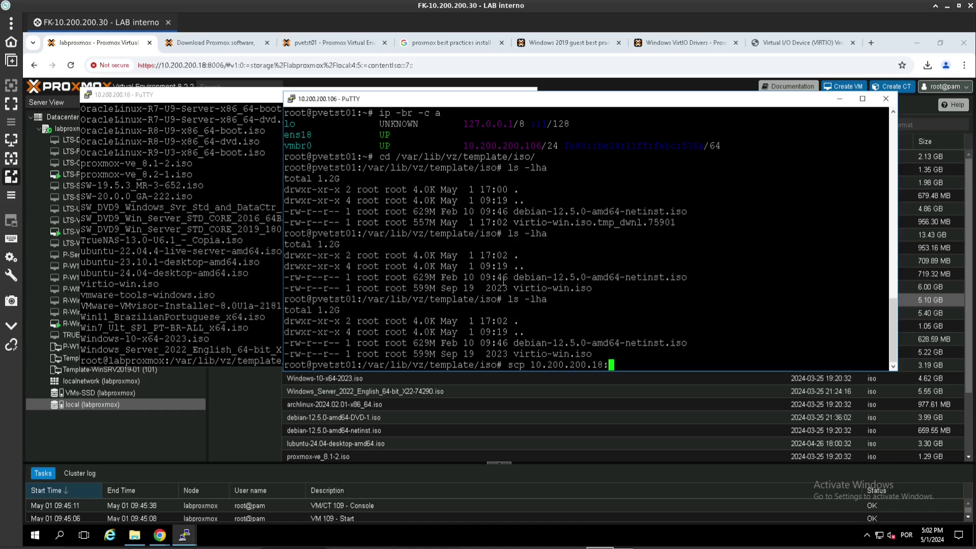
right_click(504, 280)
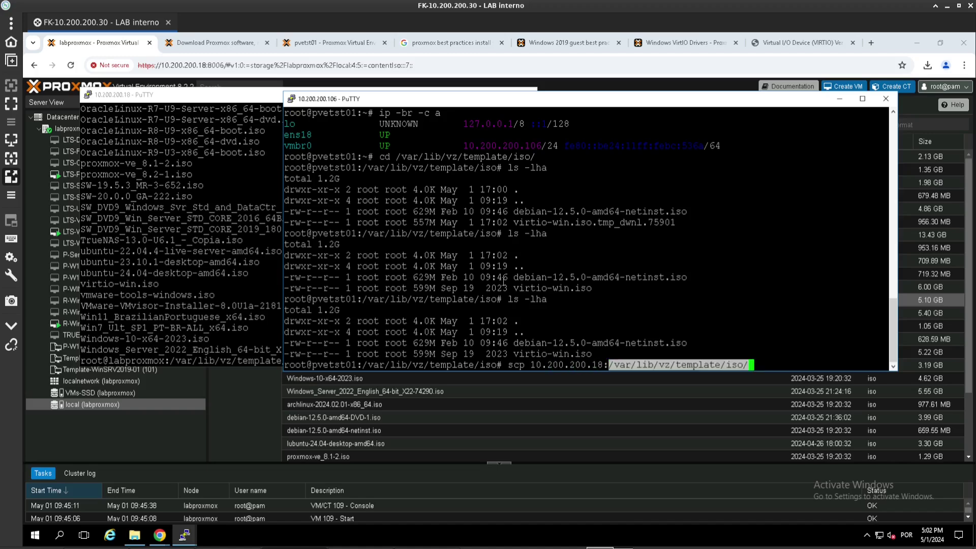
left_click(97, 220)
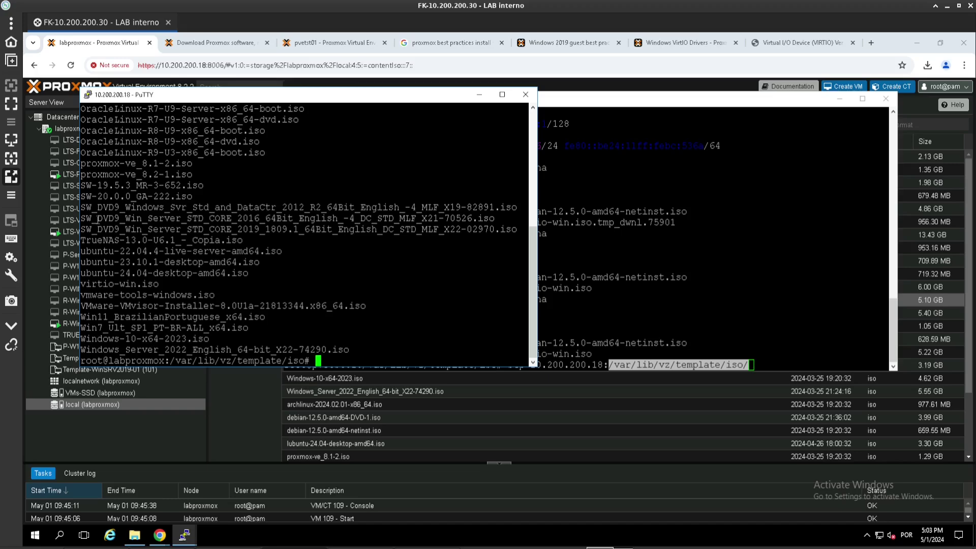
triple_click(194, 230)
right_click(684, 271)
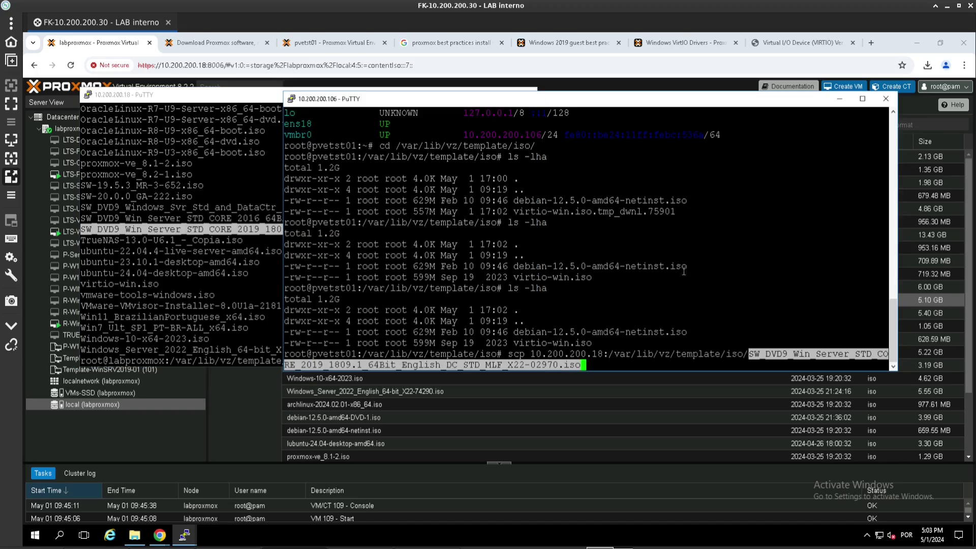
type(".")
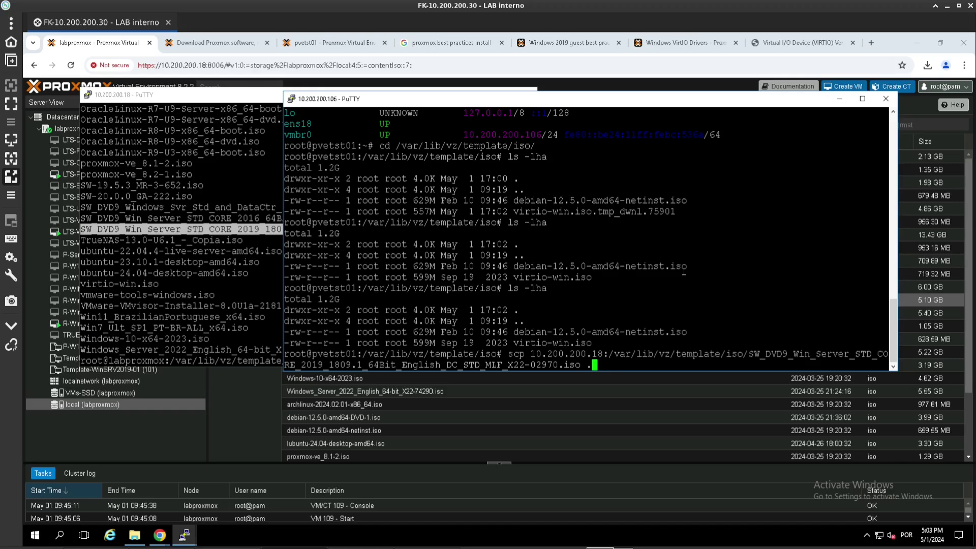
key("Return")
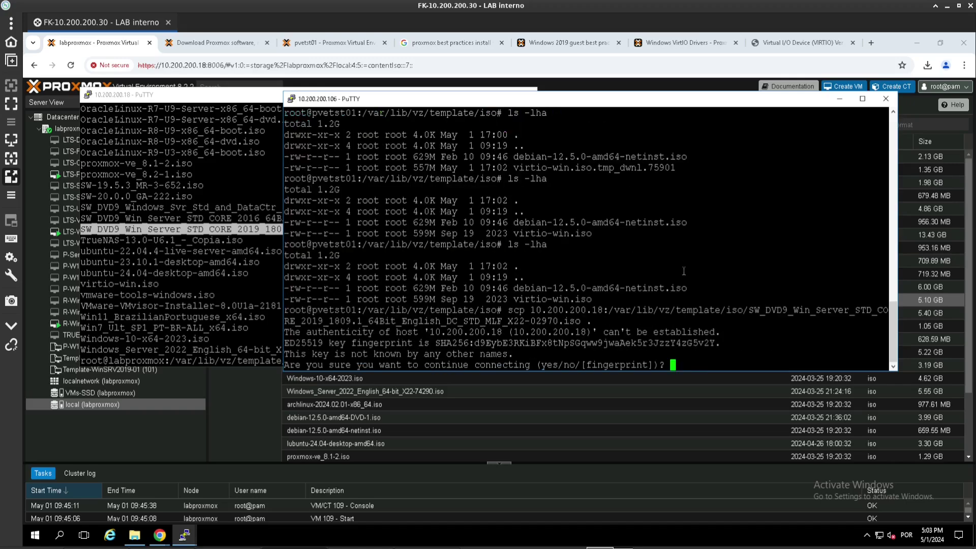
type("yes")
key("Return")
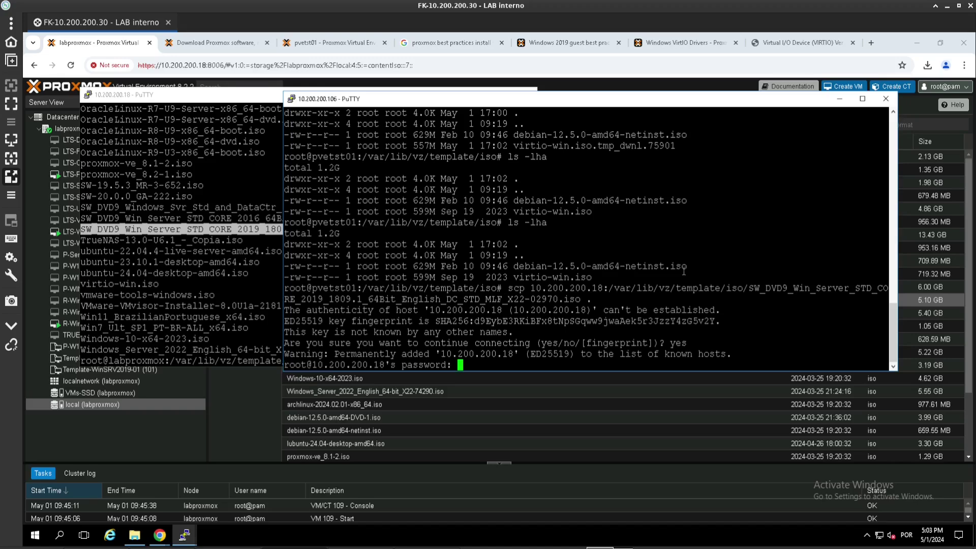
key("Return")
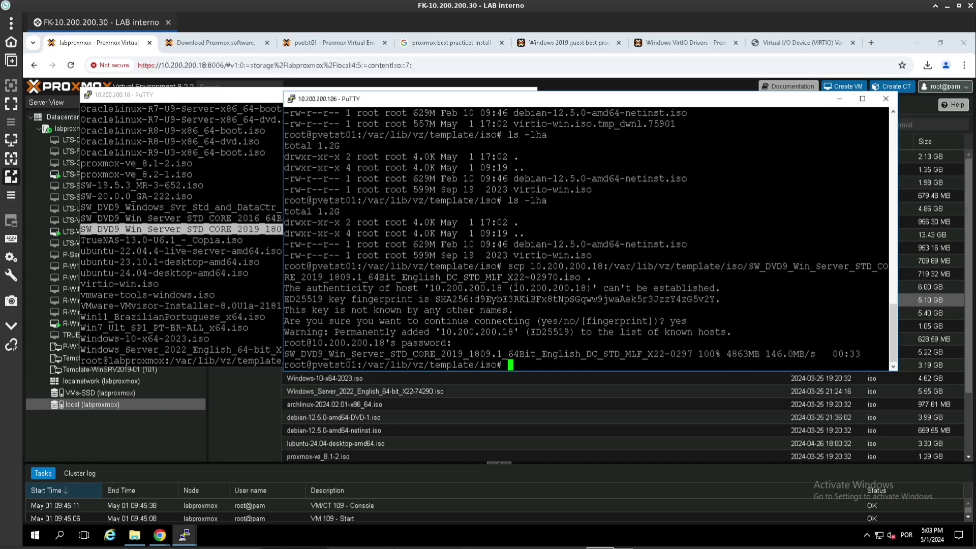
- Confirm the 4.8G Windows Server 2019 ISO arrived with ls -lha and check free space with df
type("ls -lha")
key("Return")
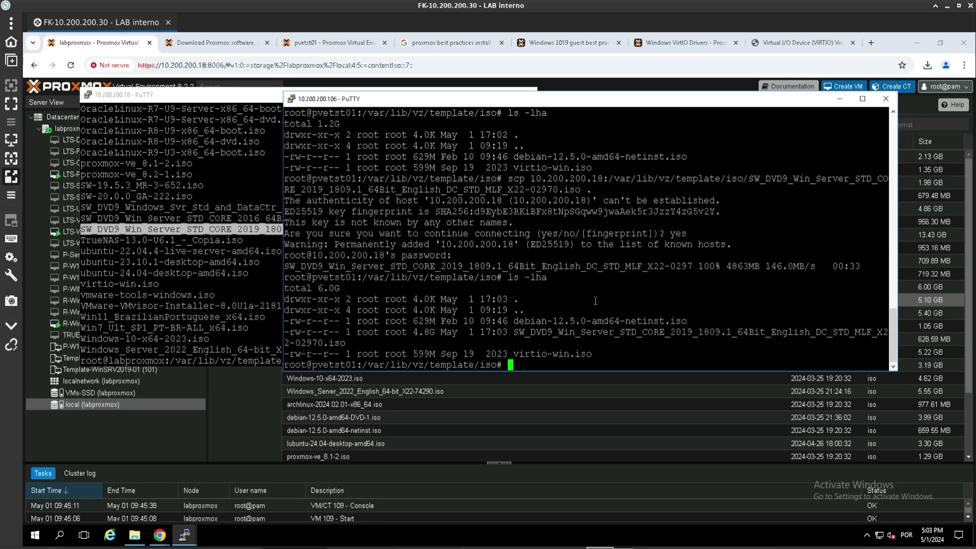
type("df -")
key("BackSpace")
key("Return")
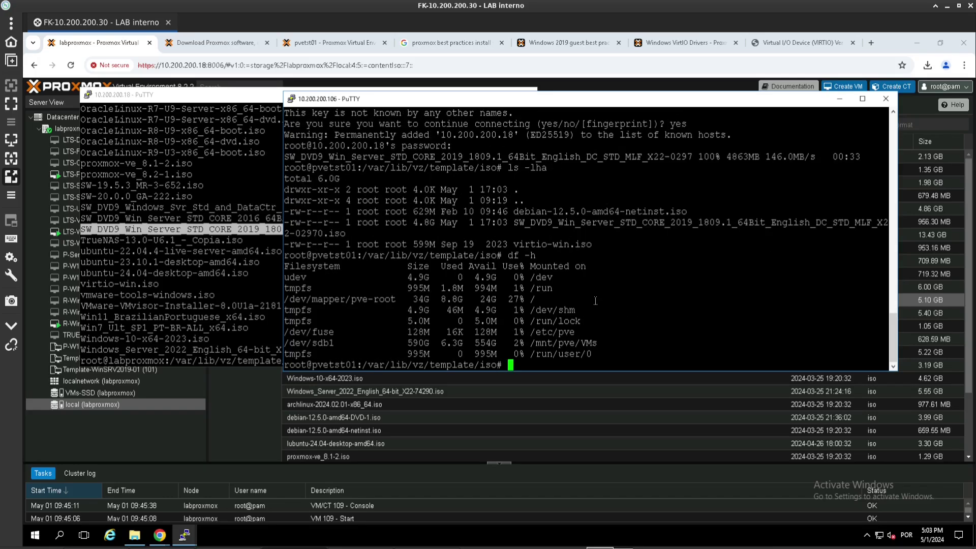
left_click_drag(442, 297, 489, 299)
left_click(488, 299)
left_click_drag(513, 222, 677, 222)
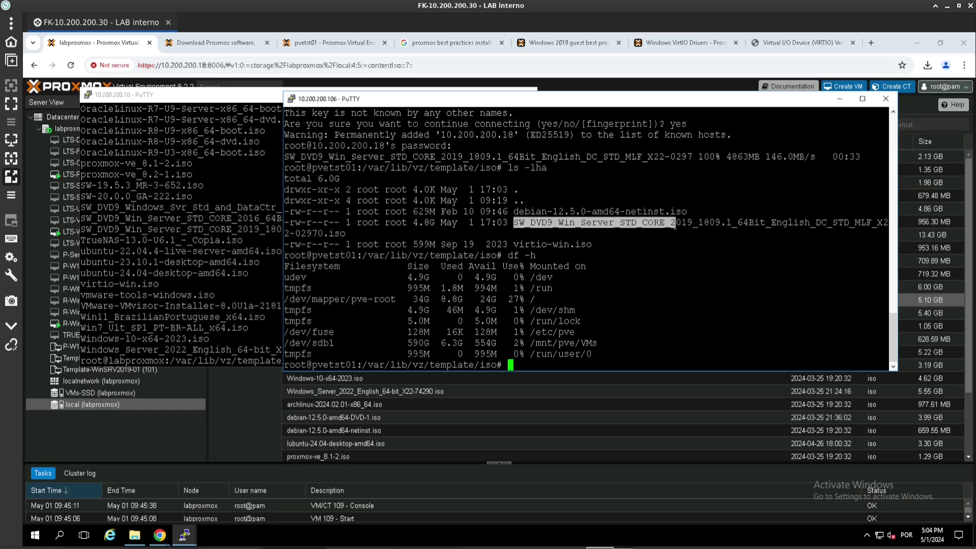
left_click(337, 64)
- Refresh pvetst01's local ISO Images list and select the new 5.10 GB Windows Server 2019 ISO
left_click(338, 41)
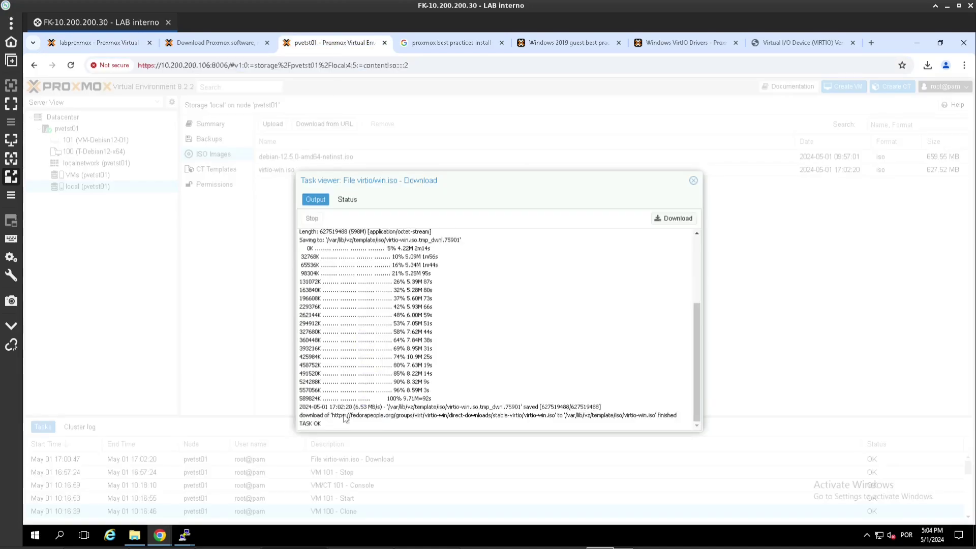
left_click(691, 183)
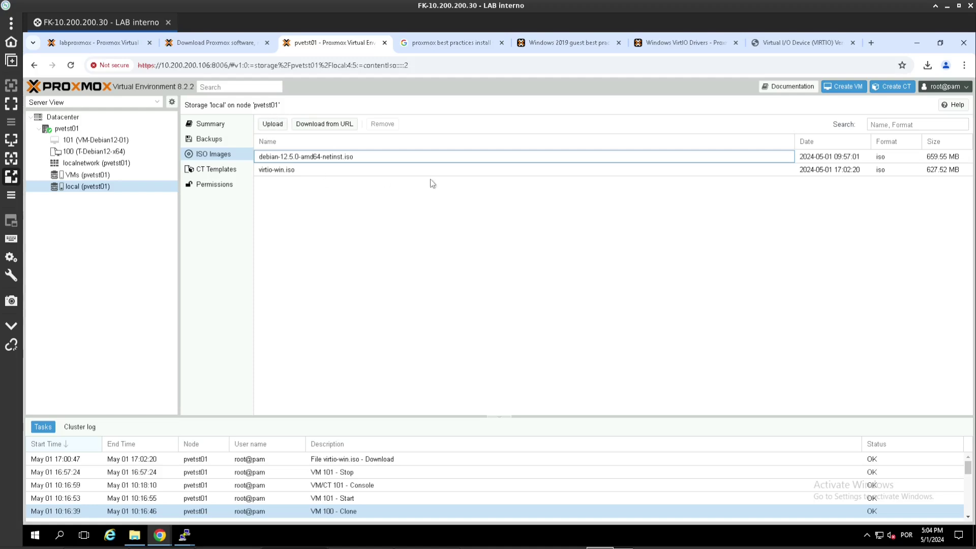
left_click(201, 171)
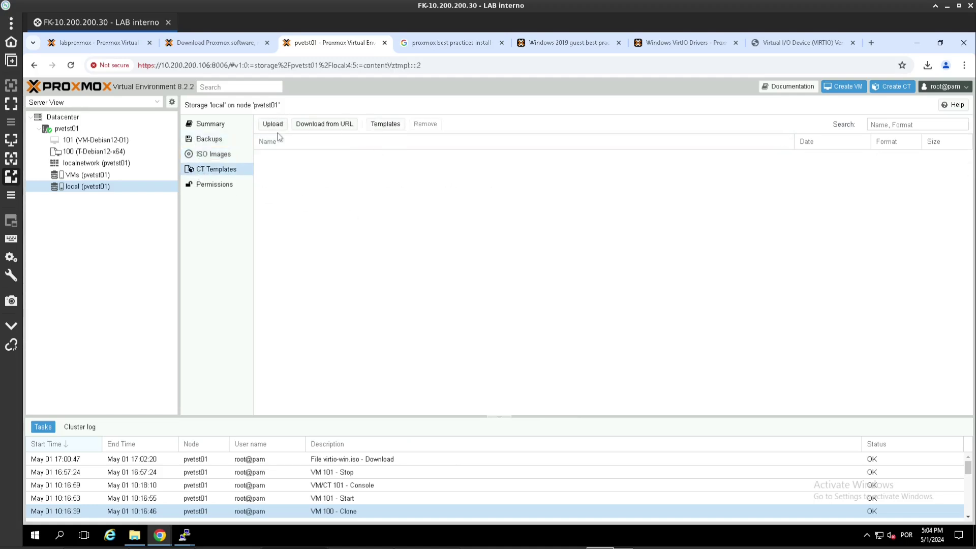
left_click(213, 155)
left_click(344, 157)
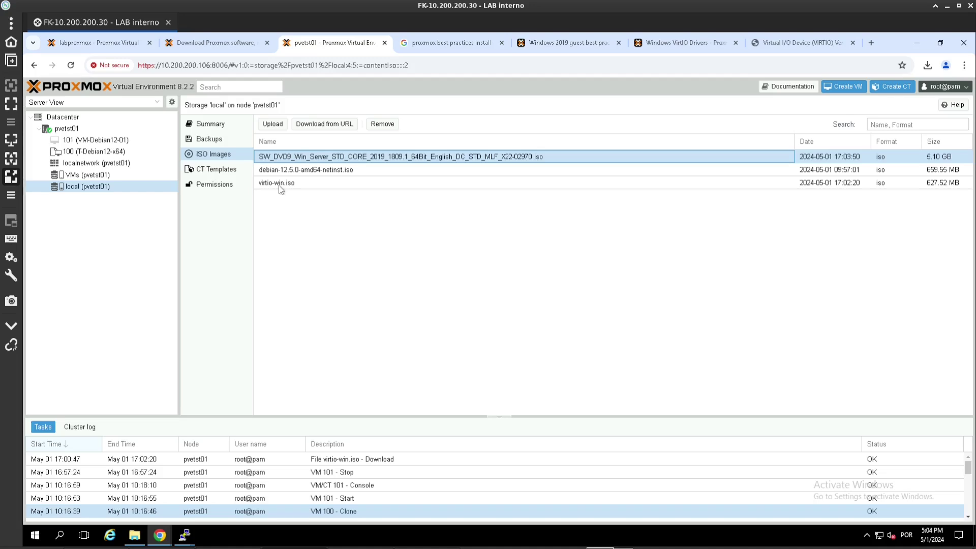
- Start a new VM on pvetst01 named T-WinSRV2019-01 with VM ID 102
right_click(67, 132)
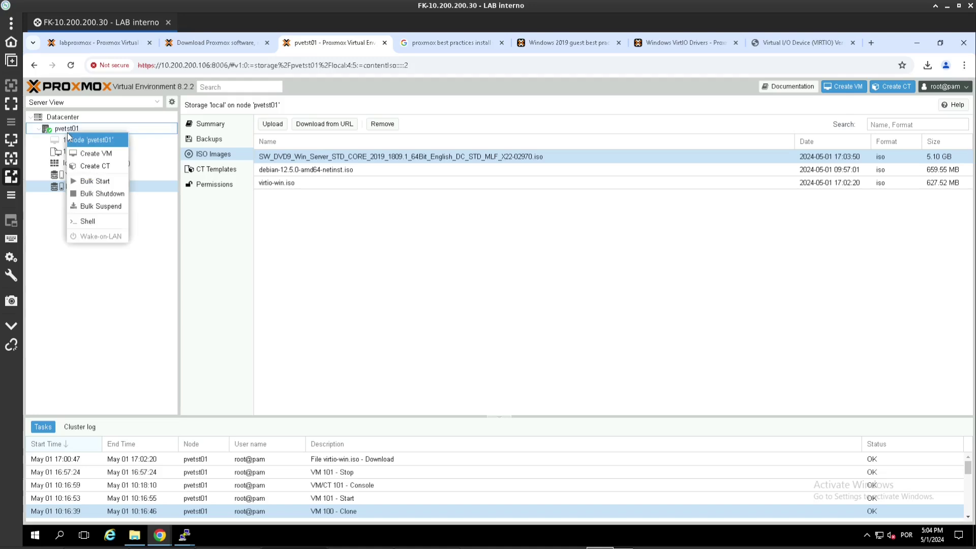
left_click(89, 152)
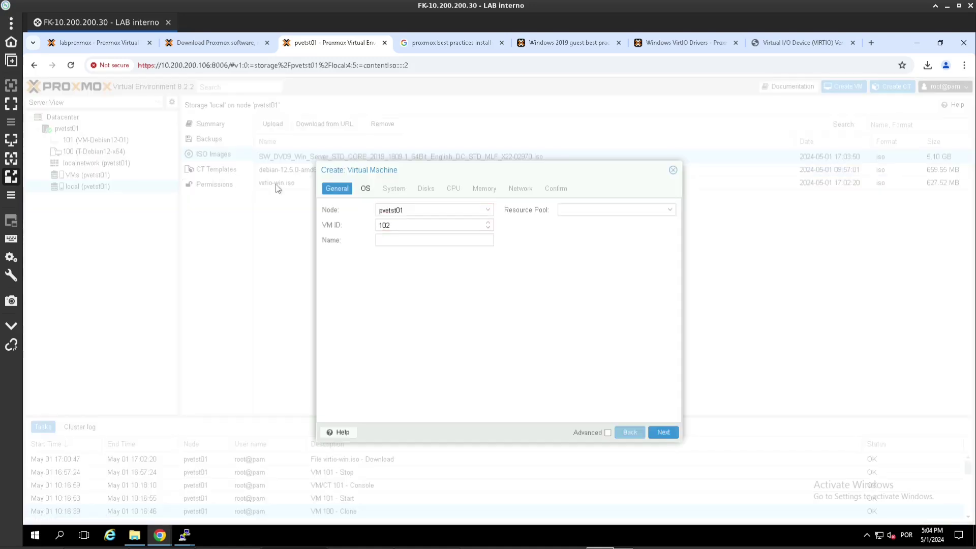
left_click(382, 240)
type("T-")
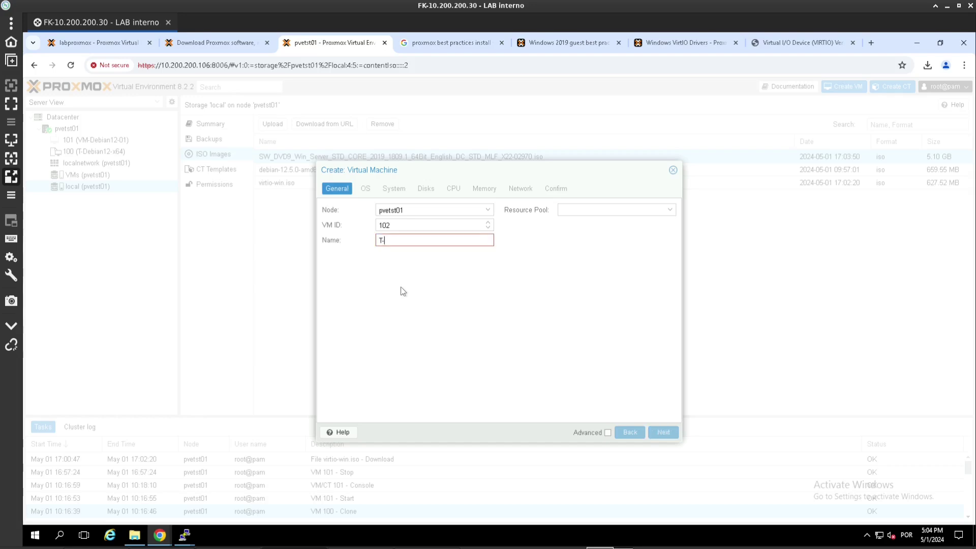
type("Win")
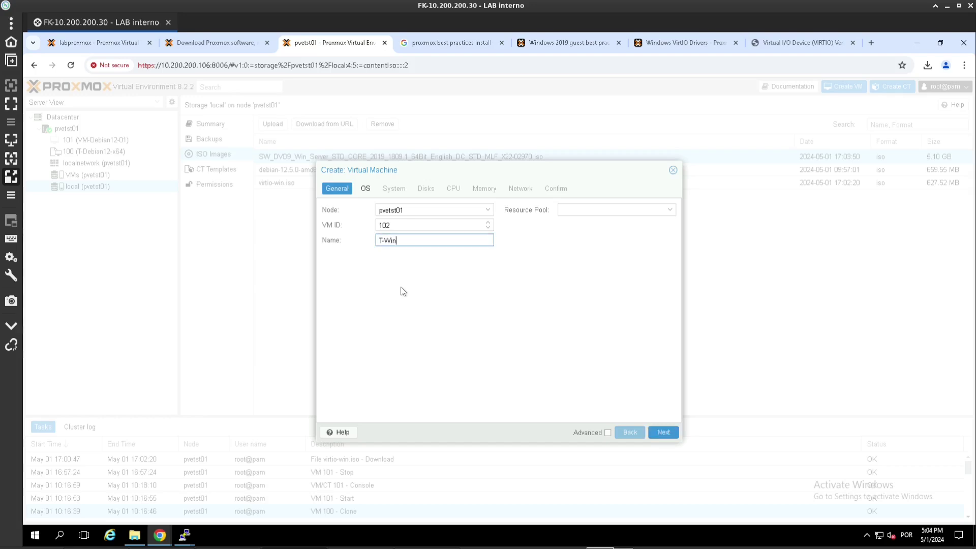
type("SRV2019-01")
left_click_drag(425, 225, 270, 227)
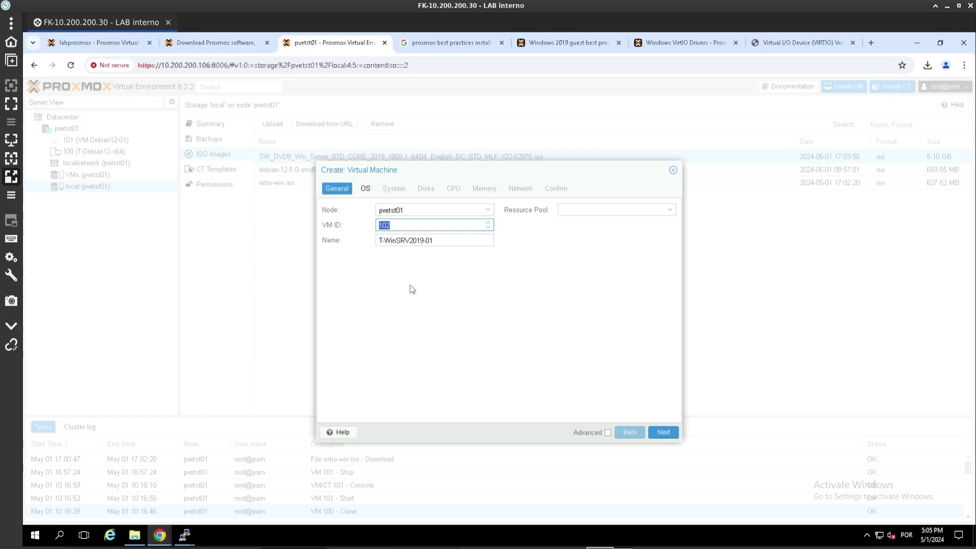
left_click(666, 432)
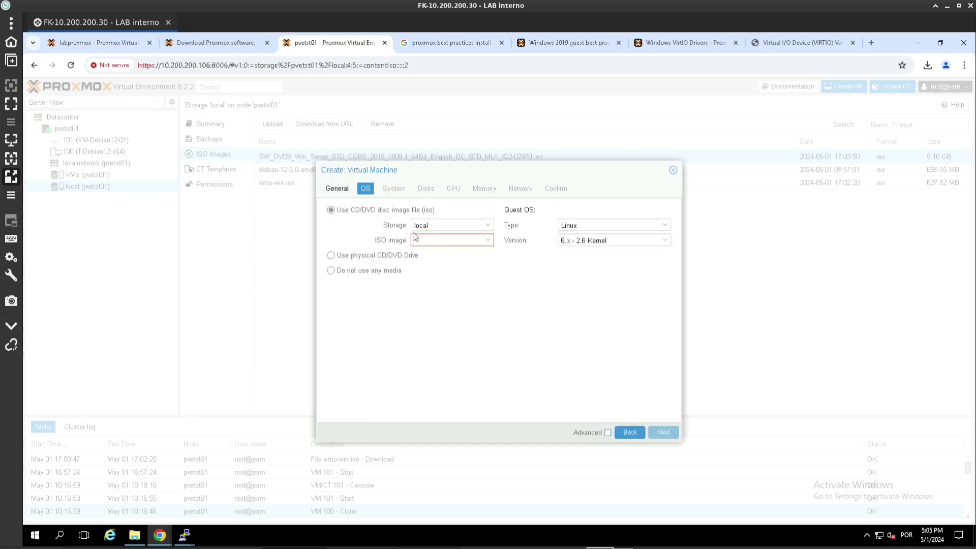
- Use the Windows Server 2019 ISO as install media with guest OS Microsoft Windows 10/2016/2019
left_click(488, 242)
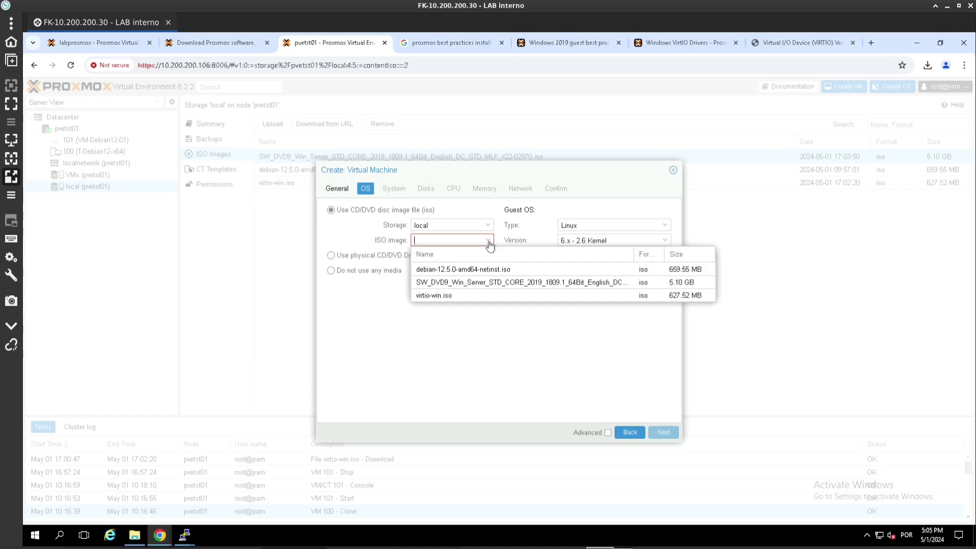
left_click(469, 283)
left_click(587, 225)
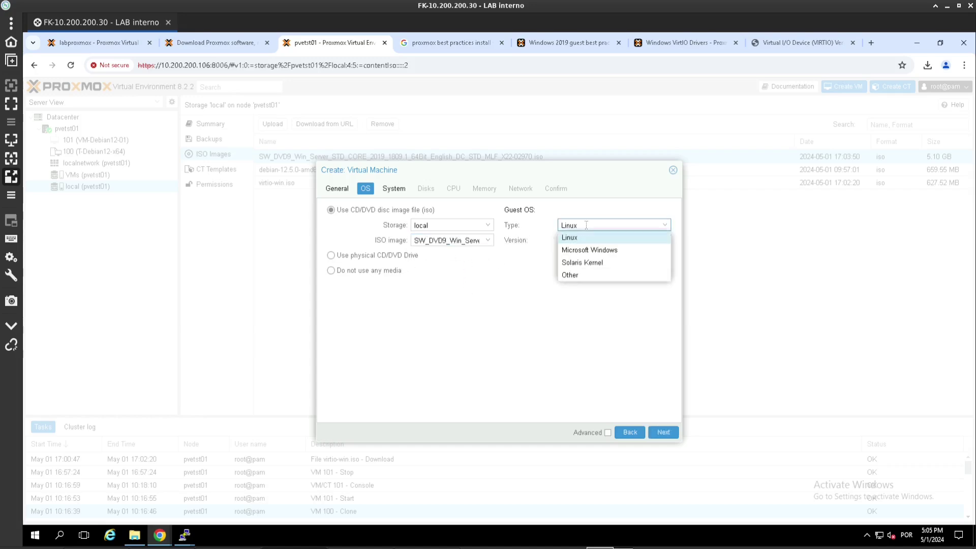
left_click(590, 252)
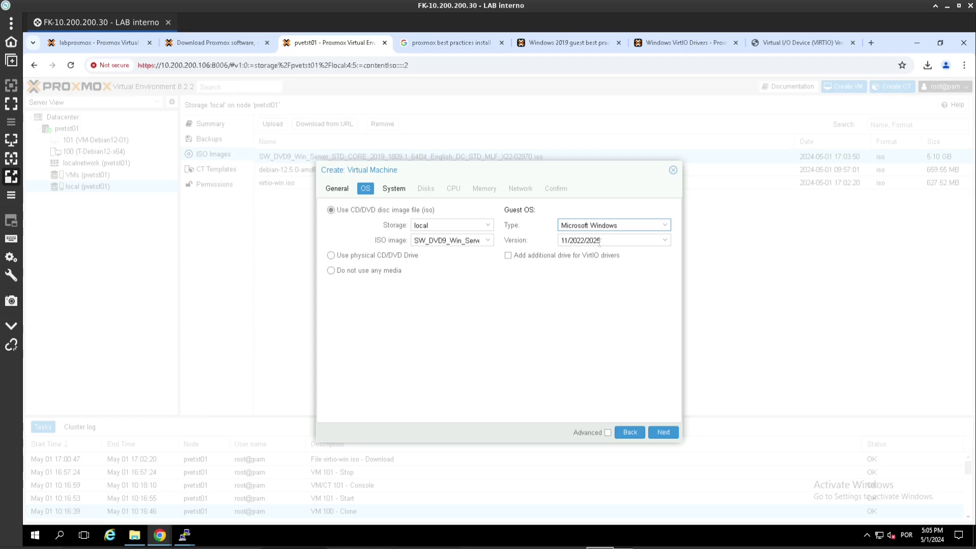
left_click(599, 242)
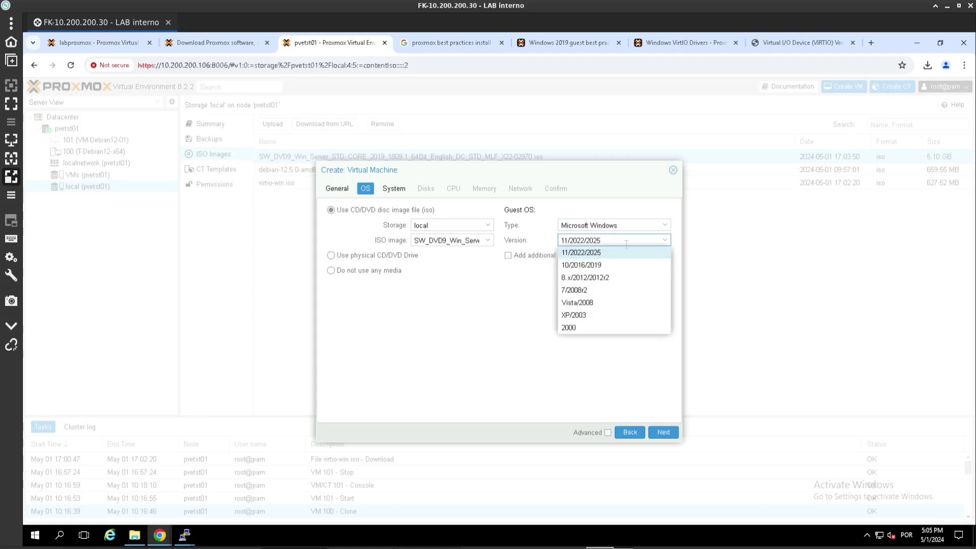
left_click(600, 266)
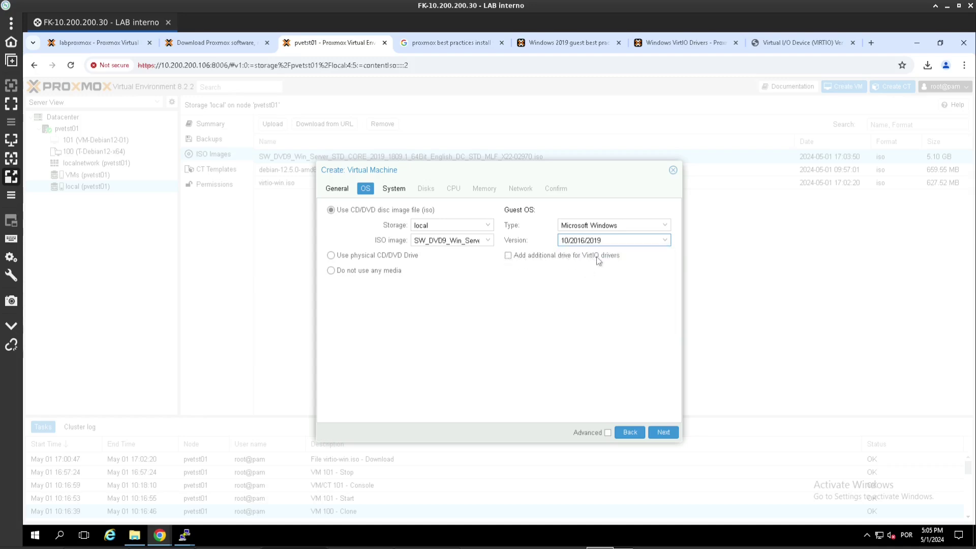
- Add an extra drive holding virtio-win.iso for the VirtIO drivers
left_click(520, 253)
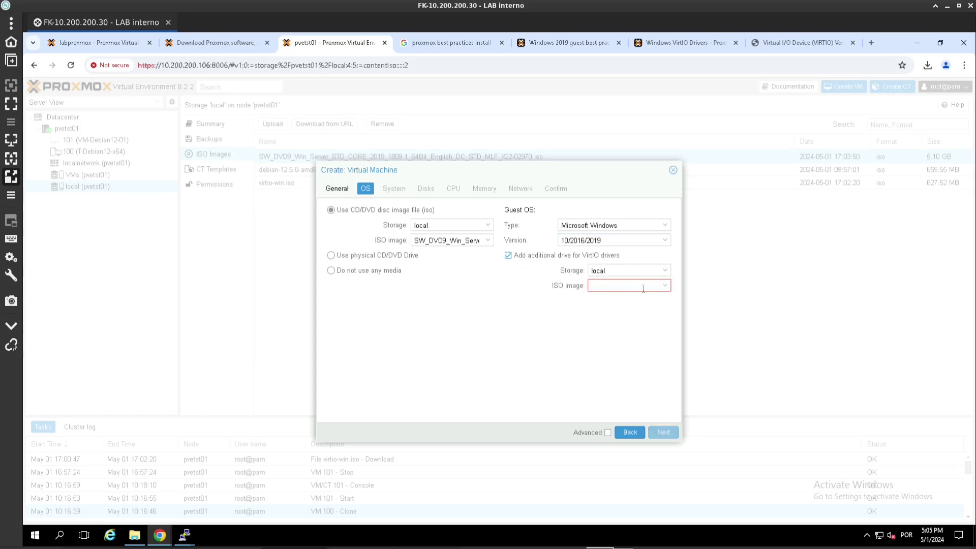
left_click(611, 284)
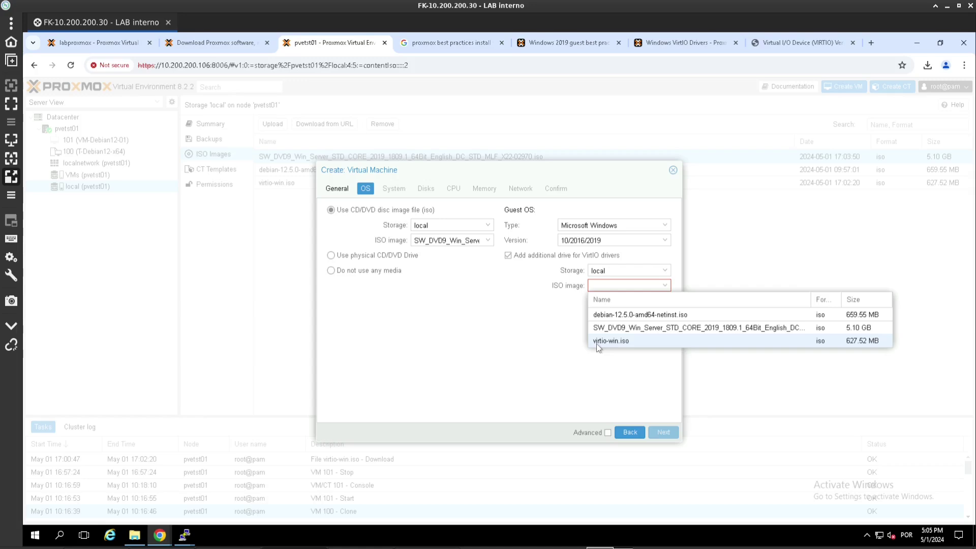
left_click(611, 343)
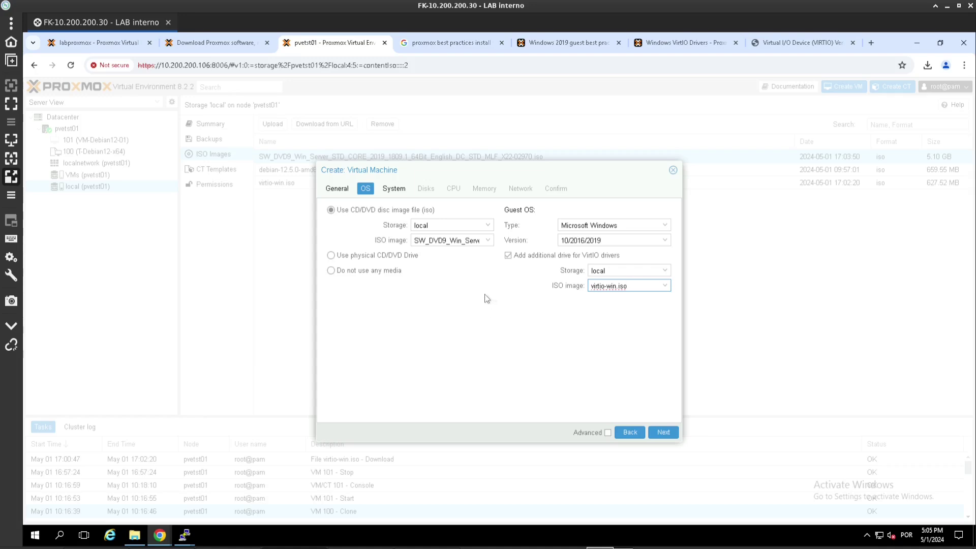
- On the System tab, use the VirtIO SCSI controller with the QEMU guest agent enabled
left_click(664, 433)
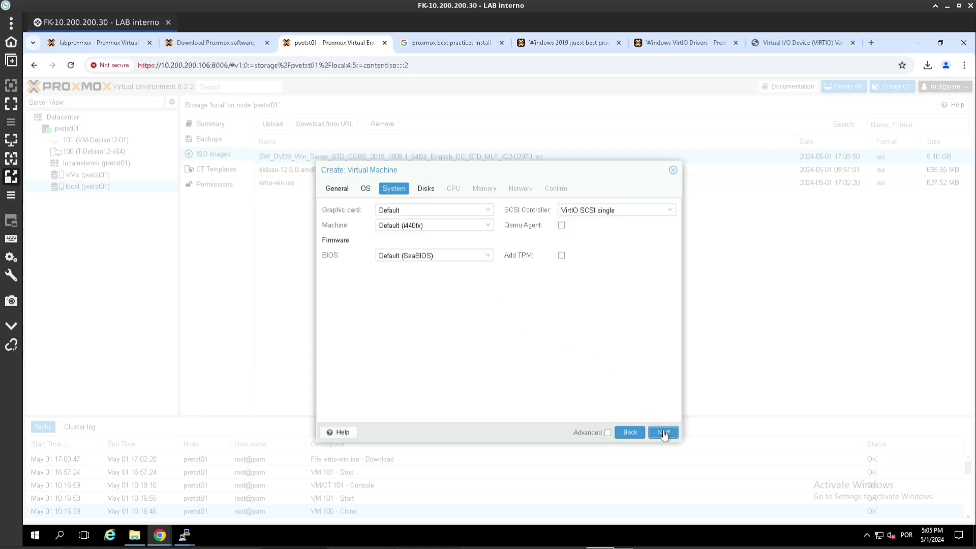
left_click(646, 210)
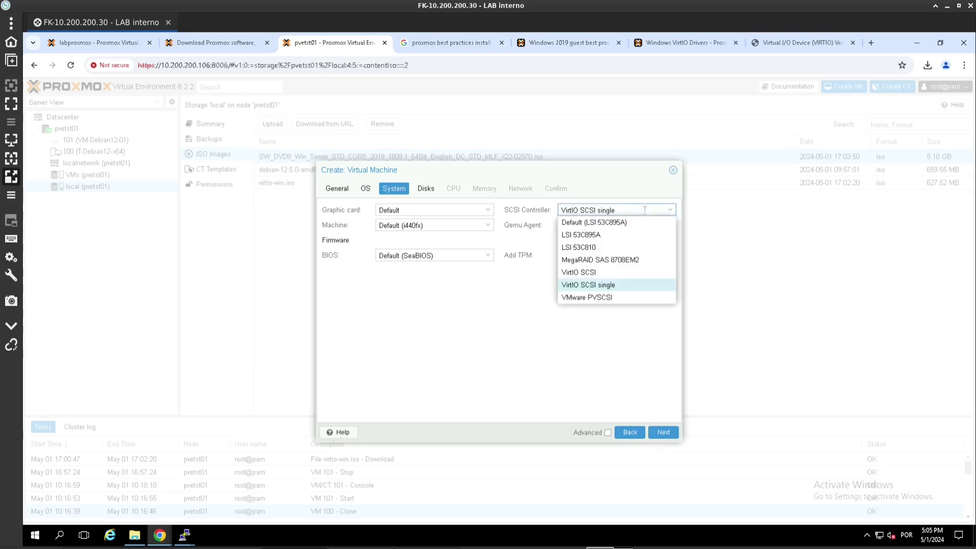
left_click(602, 273)
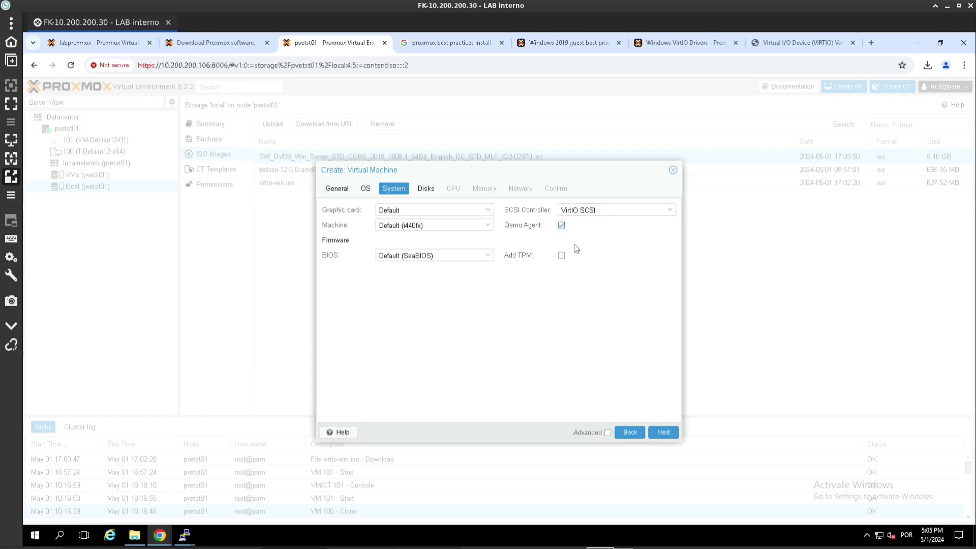
left_click(656, 434)
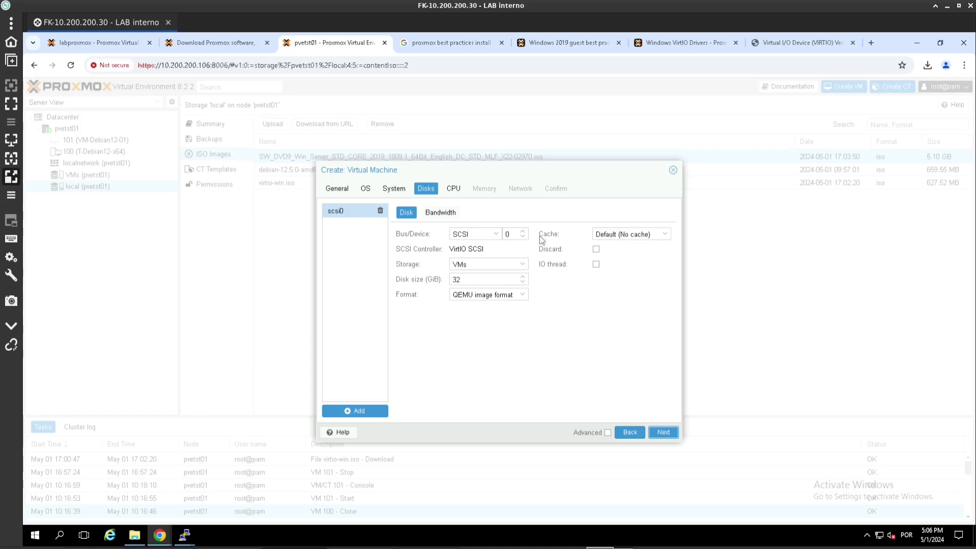
- Give the disk Write back cache, enable Discard, and set its size to 70 GiB
left_click(631, 234)
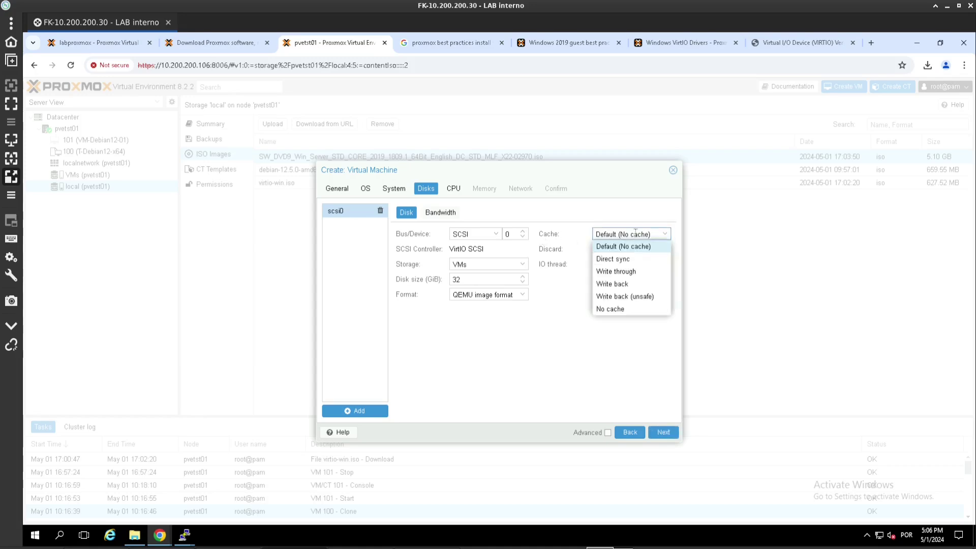
left_click(630, 283)
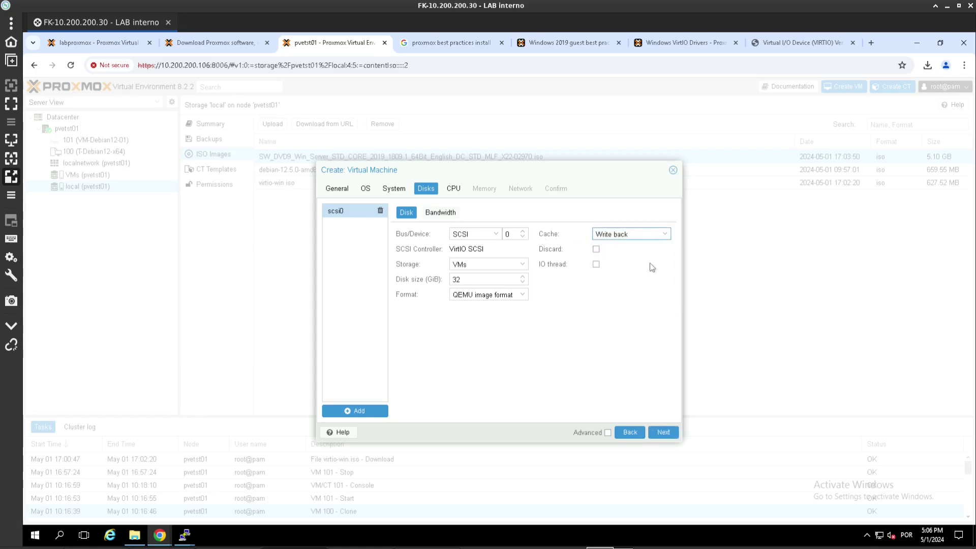
left_click(596, 249)
double_click(483, 281)
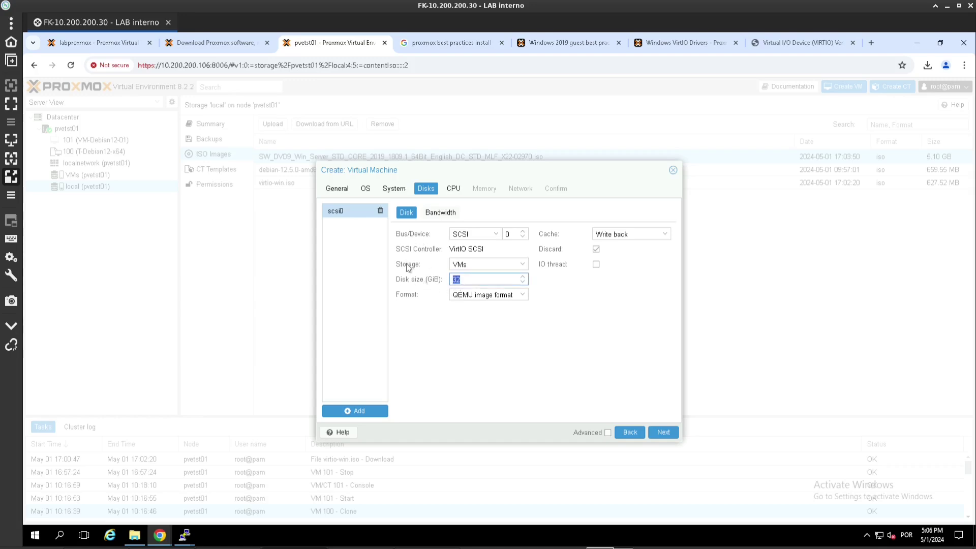
type("70")
- Keep the disk on VMs storage in QEMU image (qcow2) format
left_click(467, 263)
left_click(467, 263)
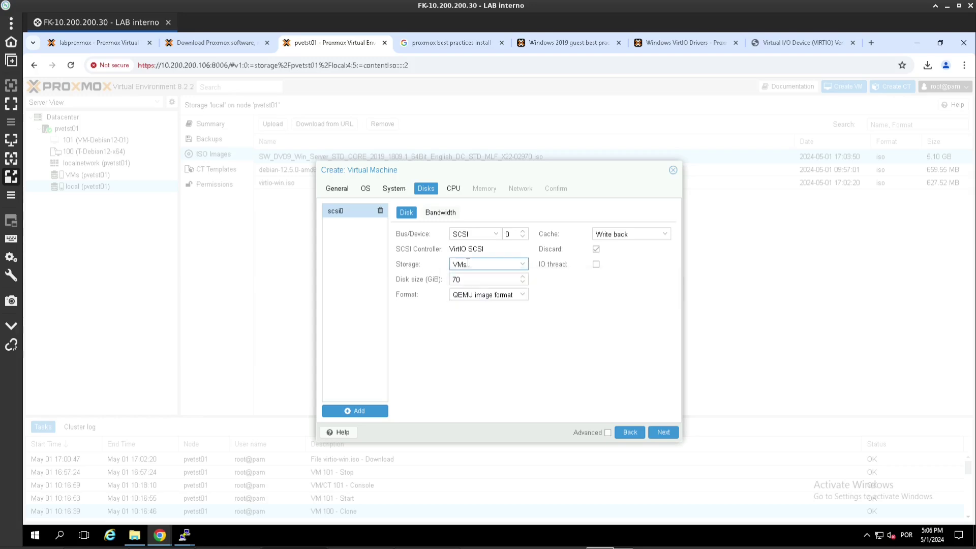
left_click(468, 299)
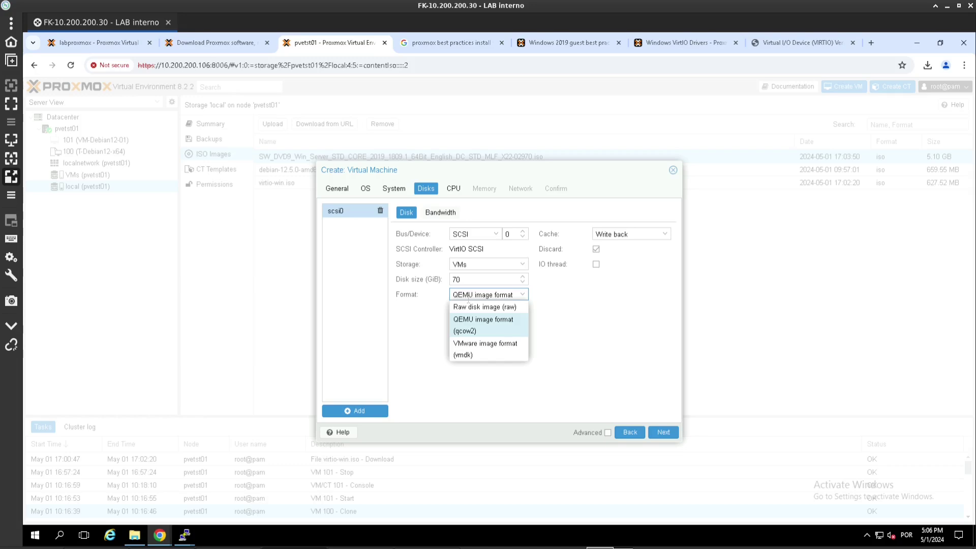
left_click(469, 299)
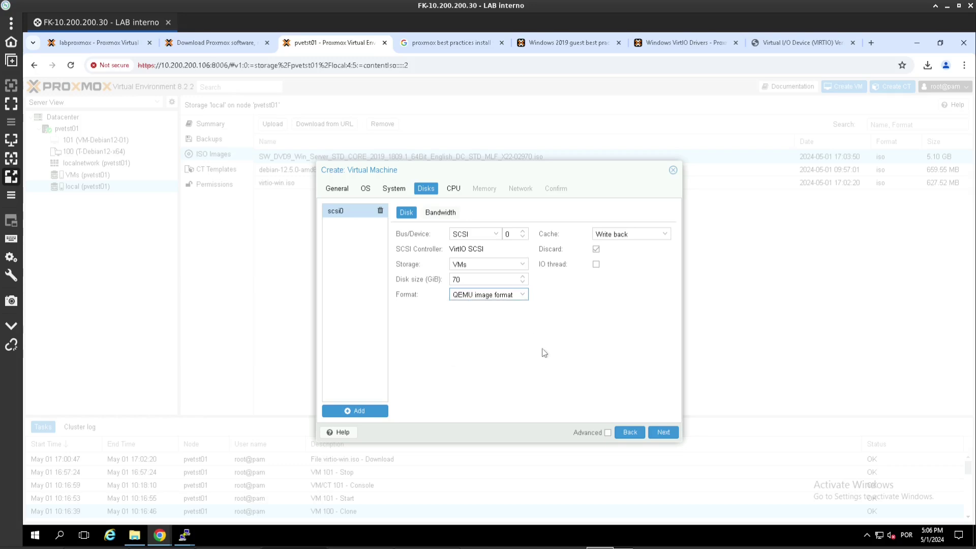
left_click(661, 432)
left_click_drag(397, 214, 311, 216)
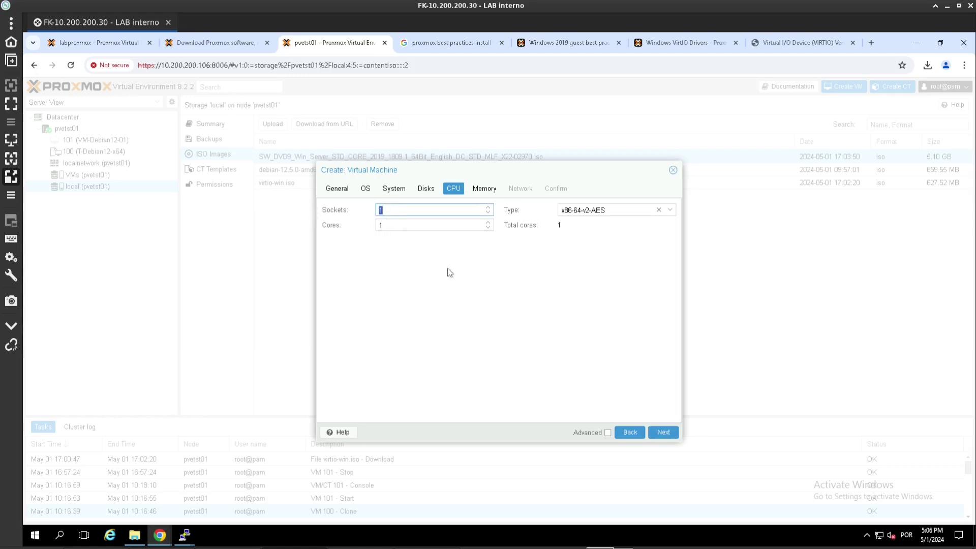
- Set the CPU sockets to 4
type("4")
left_click(574, 211)
left_click(661, 431)
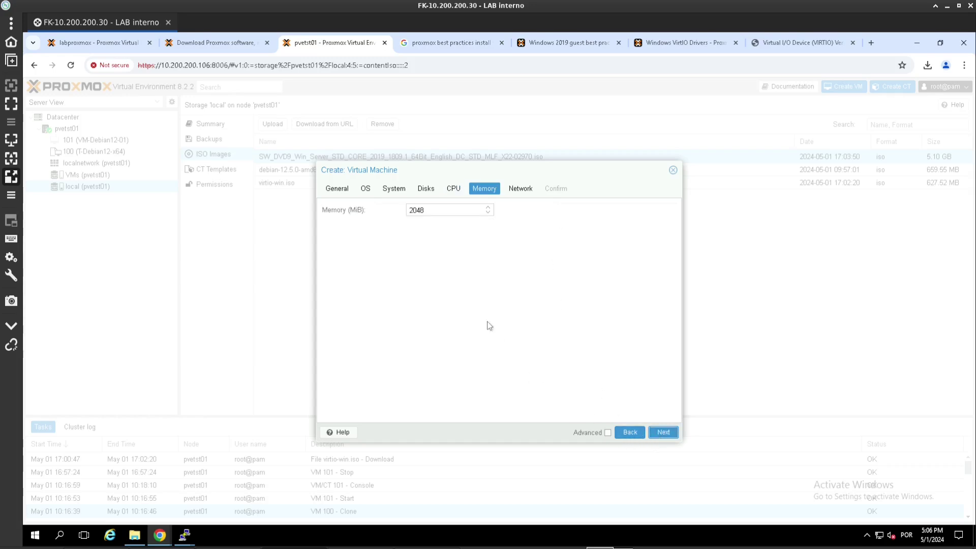
- Set the VM memory to 5120 MiB
double_click(417, 210)
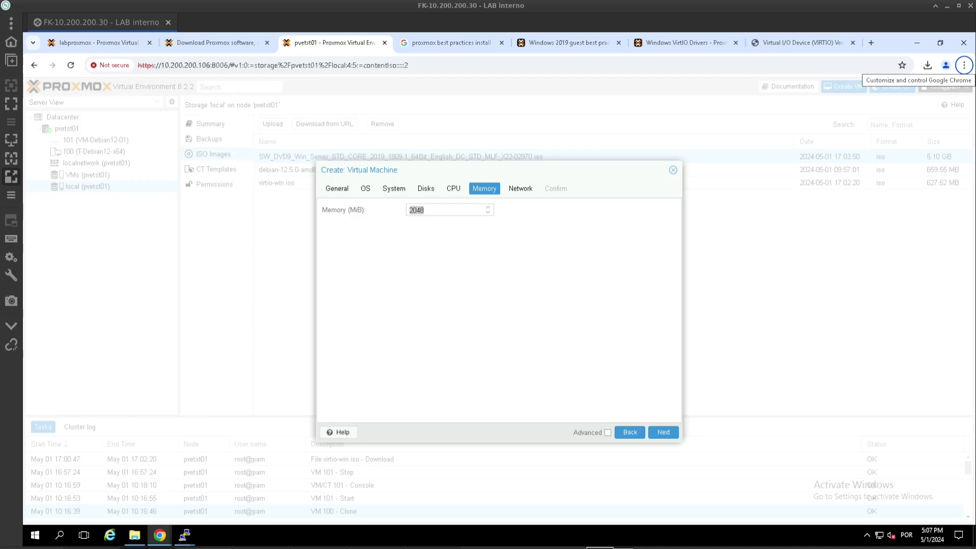
left_click(443, 209)
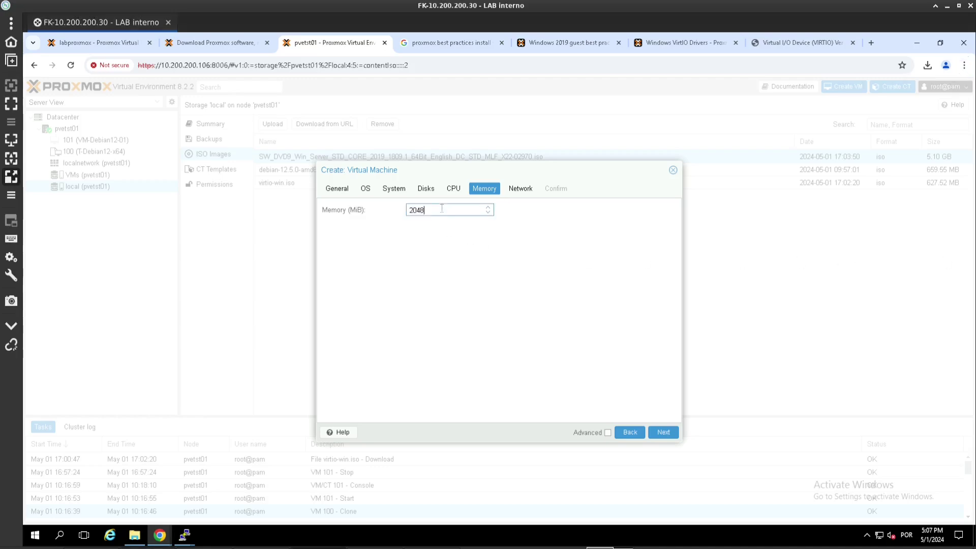
left_click_drag(443, 209, 327, 211)
type("5120")
left_click(338, 251)
left_click_drag(433, 210, 349, 216)
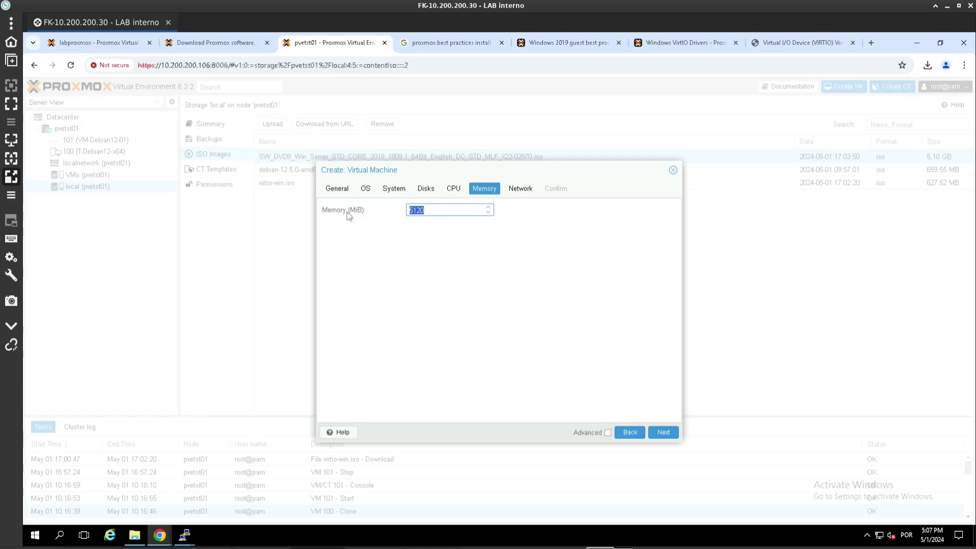
left_click(656, 436)
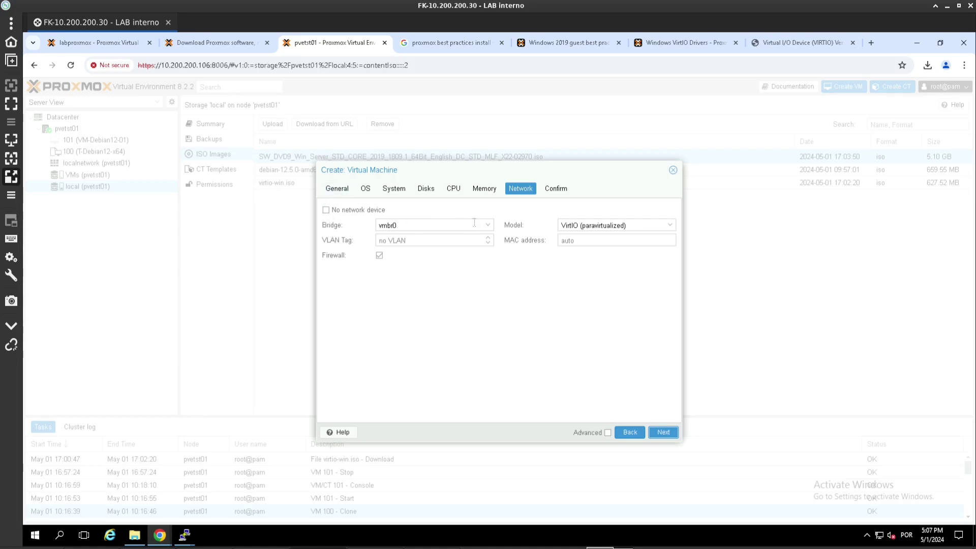
- Keep the VirtIO (paravirtualized) network model, review the Confirm summary, and create VM 102
left_click(589, 220)
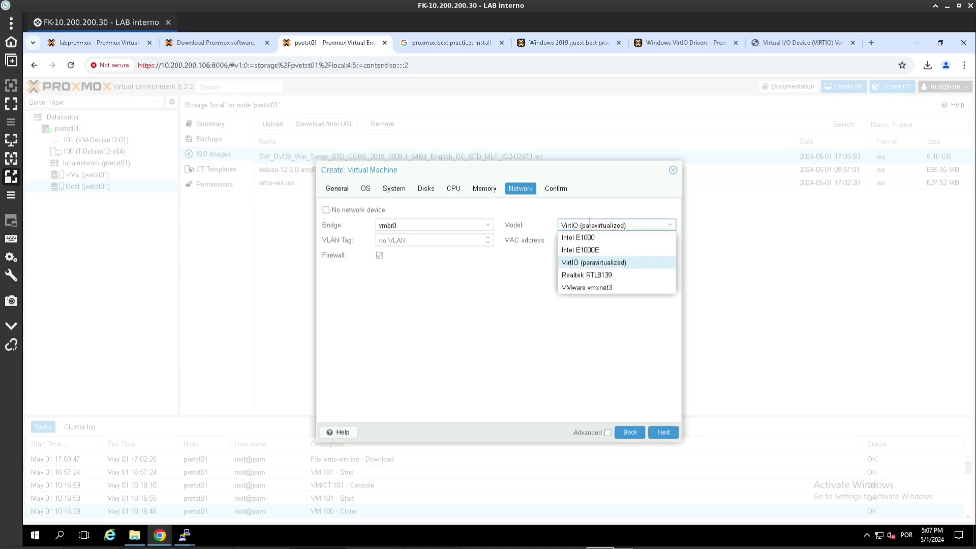
left_click(589, 220)
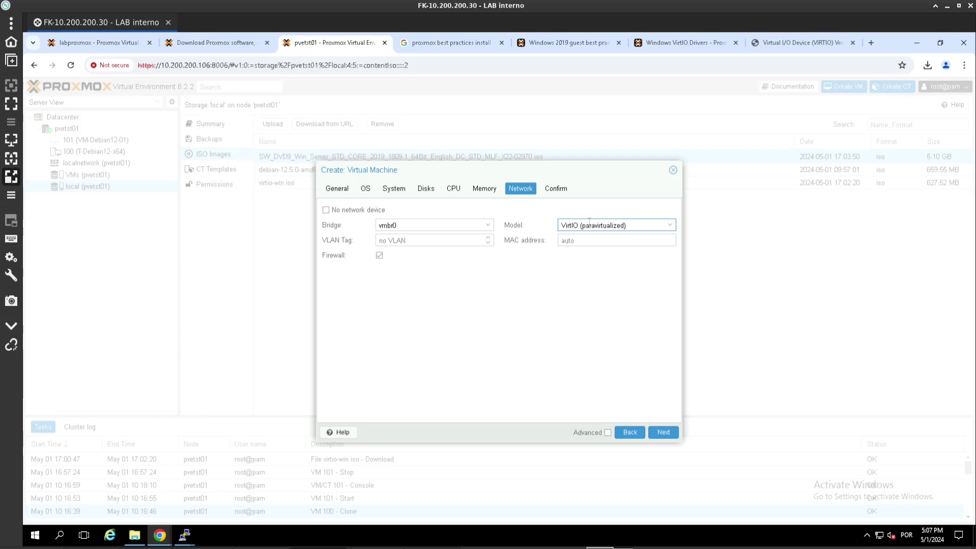
left_click(662, 433)
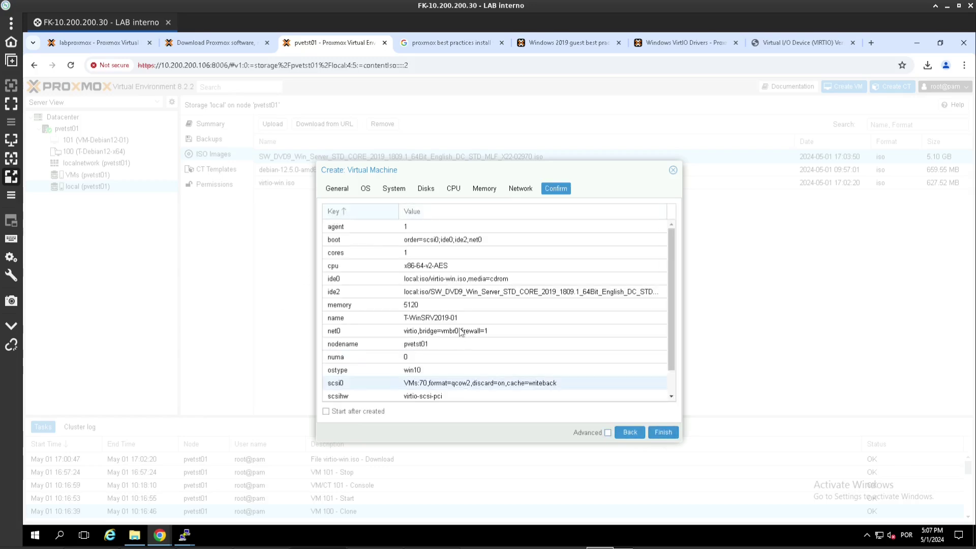
scroll(459, 328, "down", 1)
scroll(459, 328, "up", 1)
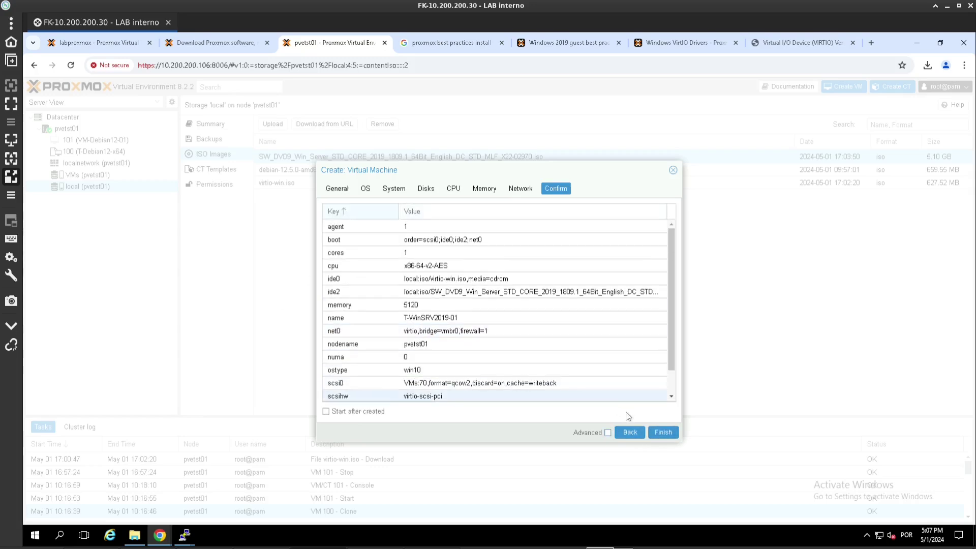
left_click(664, 434)
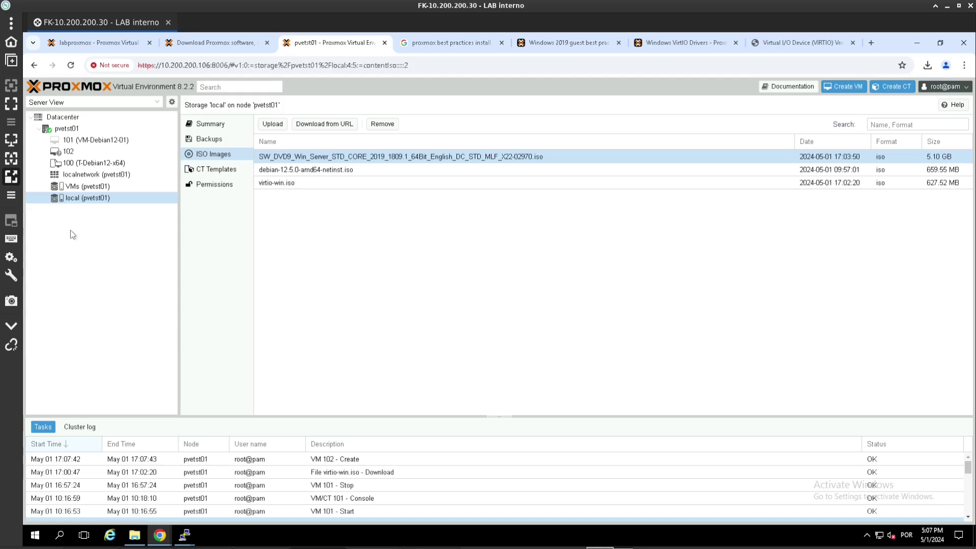
- Check VM 102's summary, console and hardware list (5 GiB memory, 4 processors, 70G disk)
left_click(79, 152)
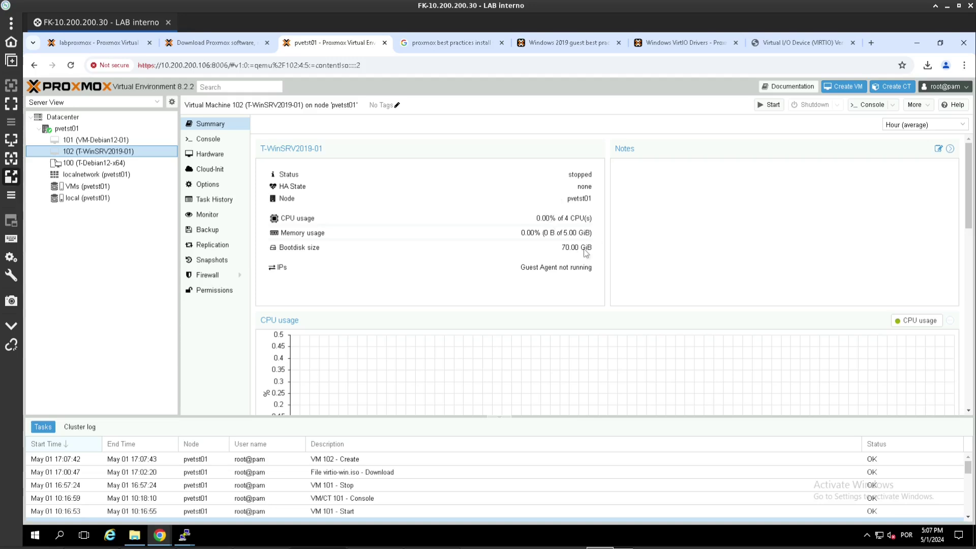
left_click(223, 139)
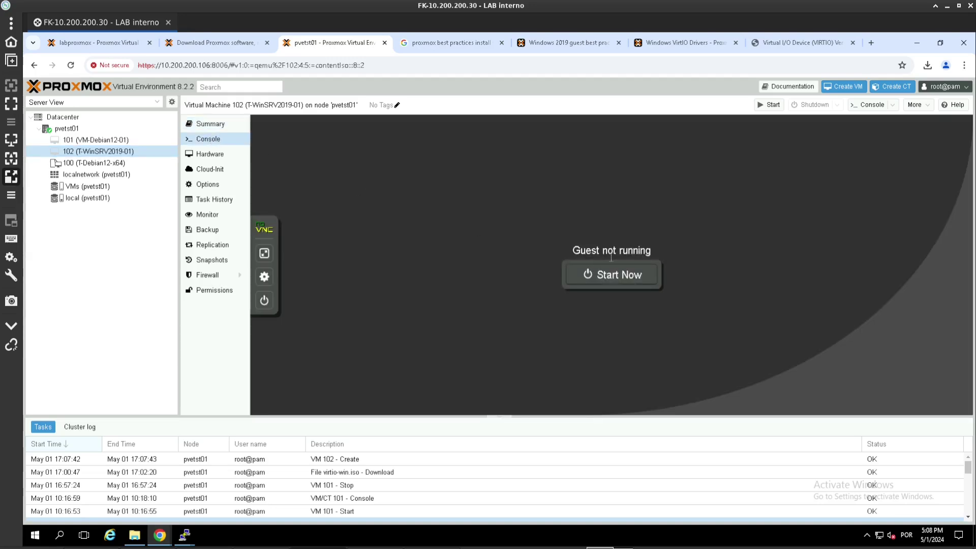
left_click(218, 155)
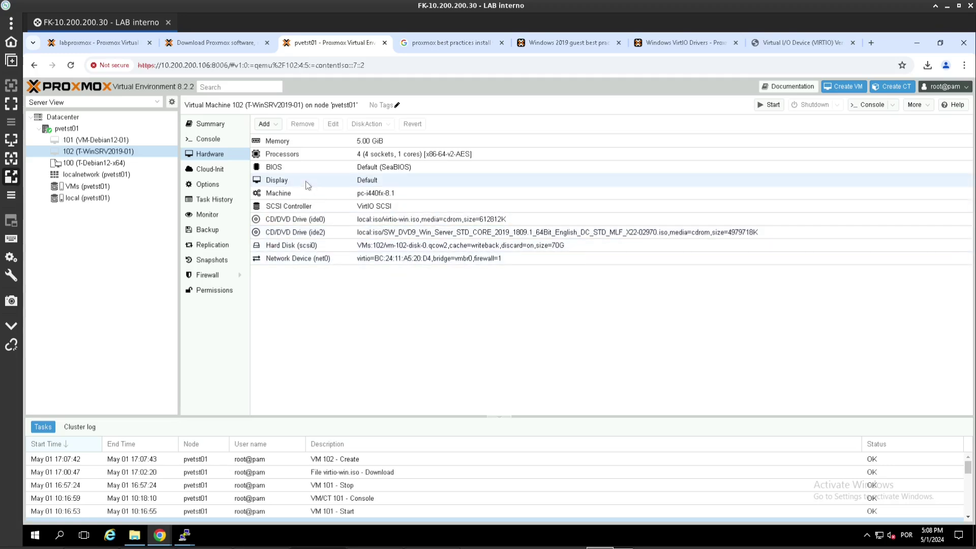
- Reorder VM 102's boot order to scsi0, ide2, ide0, net0 and check the QEMU Guest Agent option
left_click(207, 184)
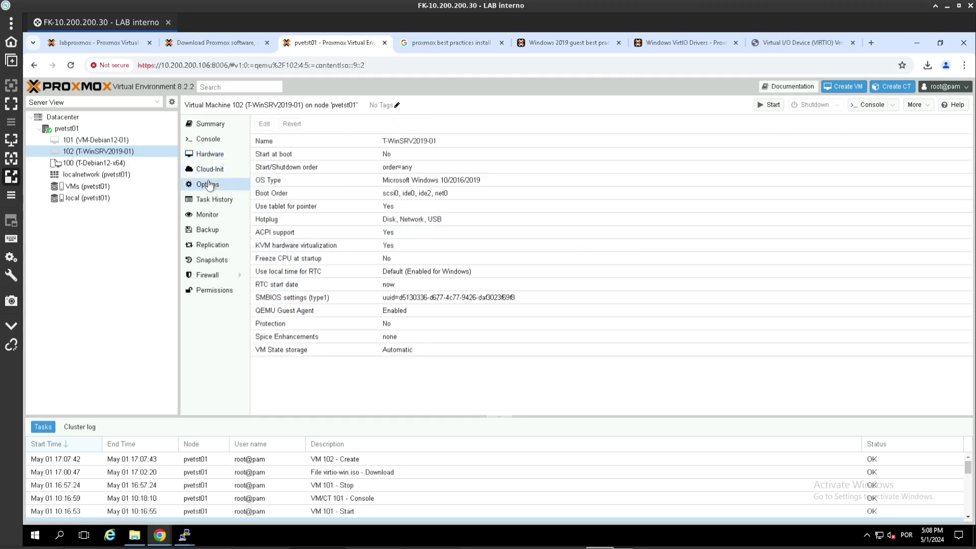
double_click(294, 192)
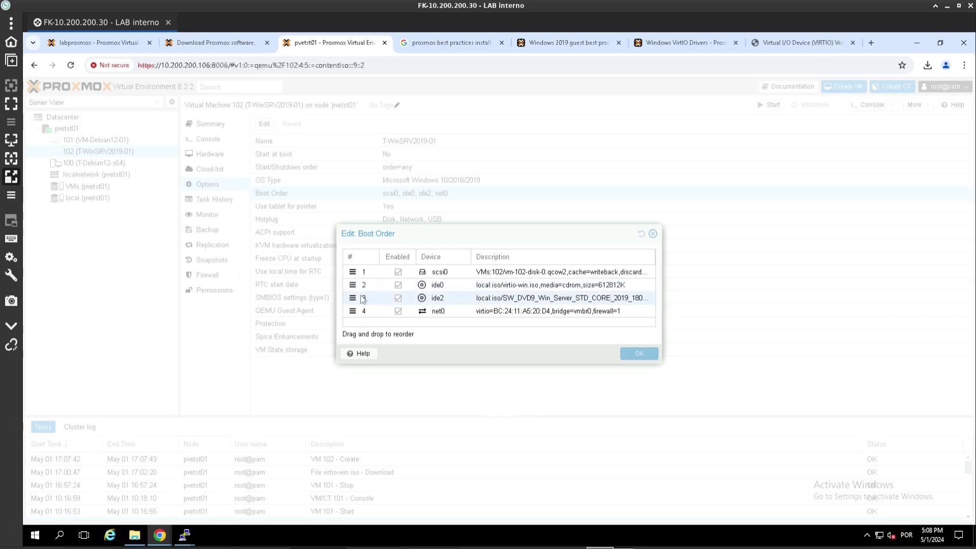
left_click_drag(352, 298, 354, 286)
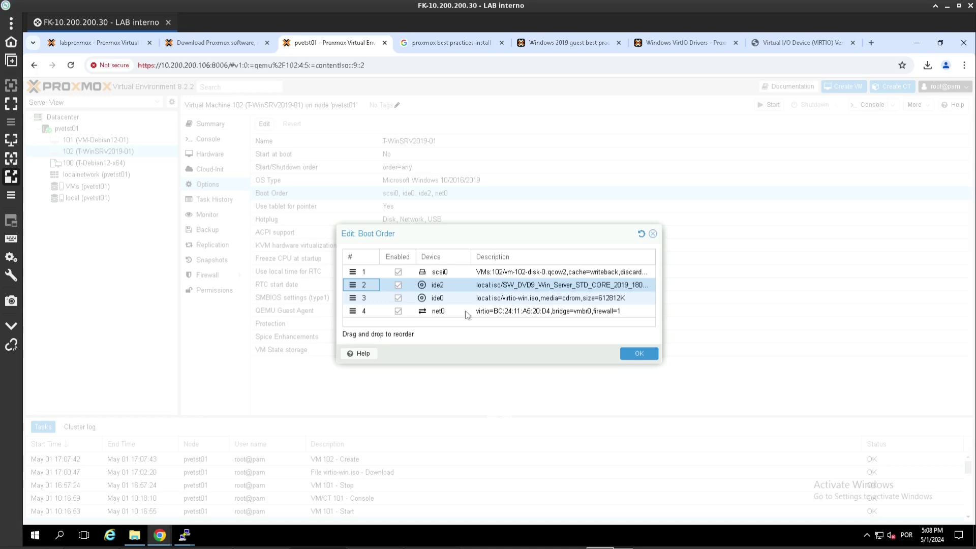
left_click(637, 355)
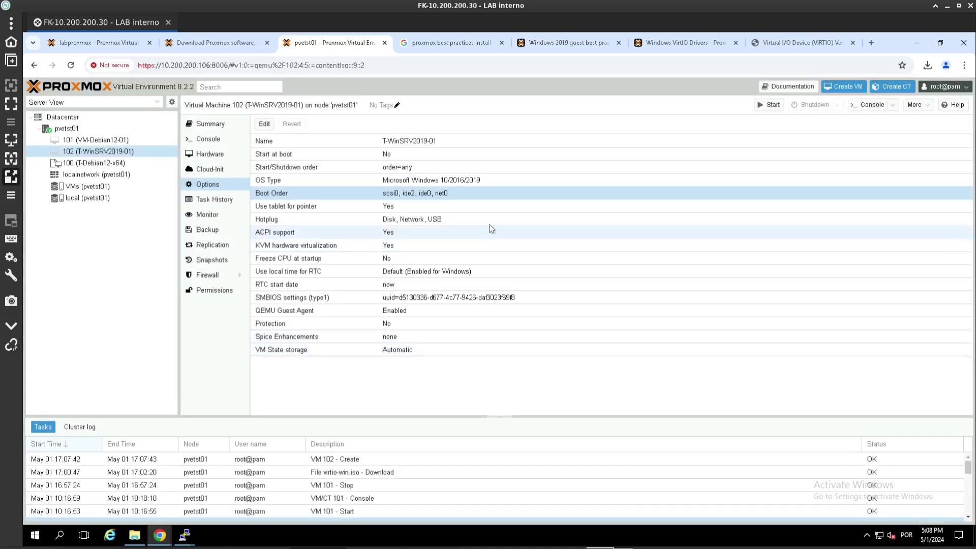
left_click(297, 312)
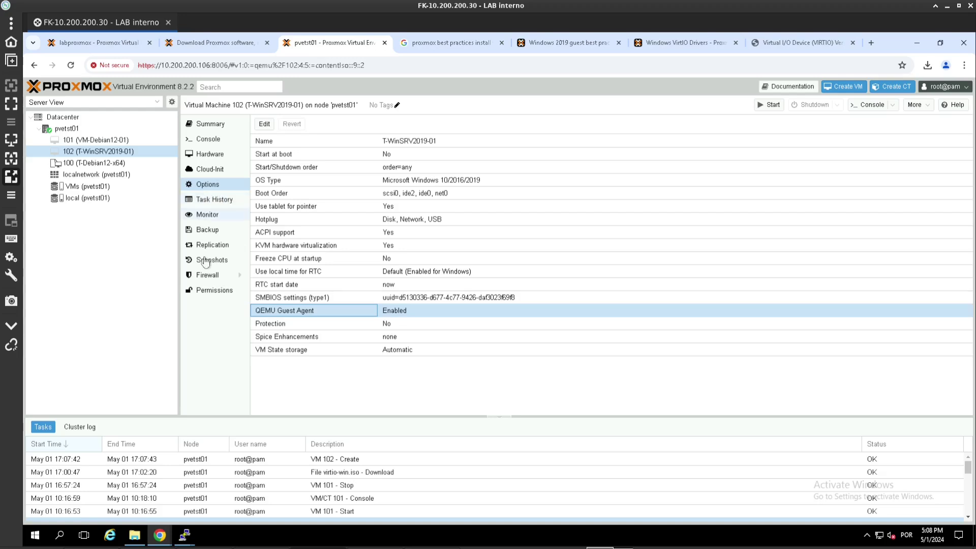
- Open VM 102's console from its context menu in the resource tree
right_click(79, 153)
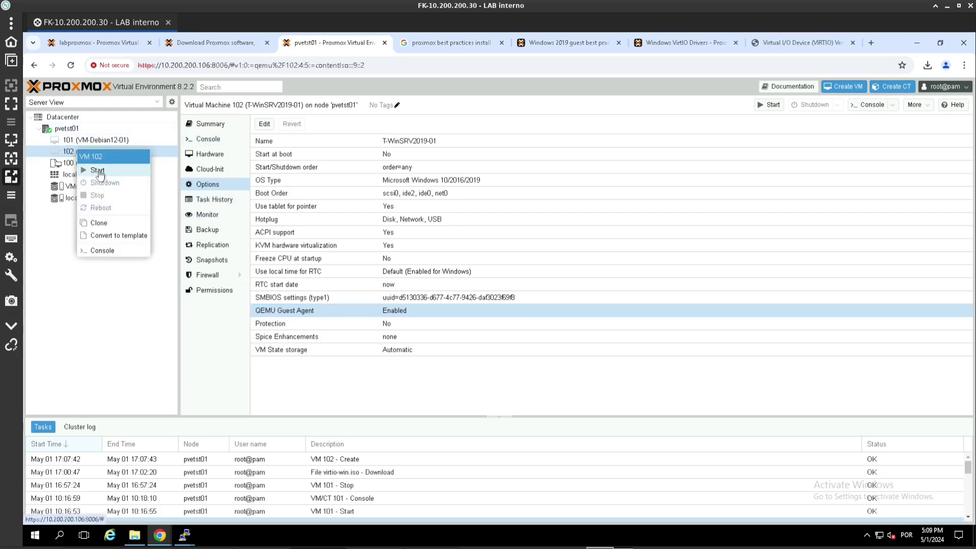
right_click(97, 152)
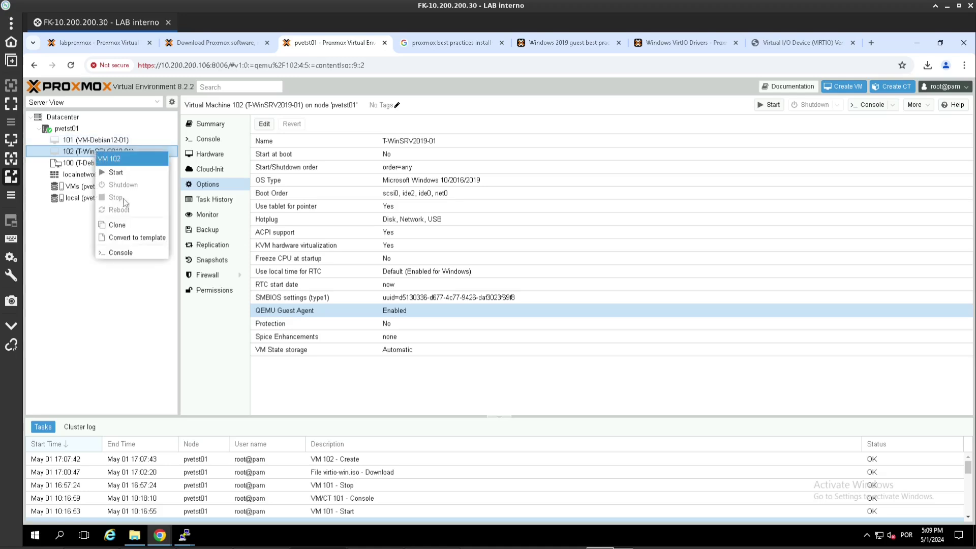
left_click(117, 253)
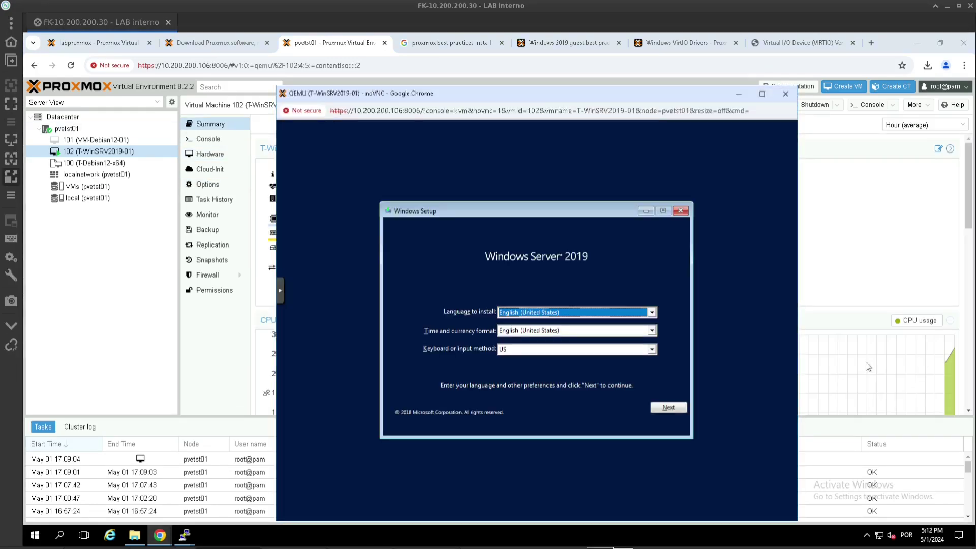
- Choose Portuguese (Brazil) time format and Portuguese (Brazil ABNT2) keyboard in Windows Setup
left_click(572, 332)
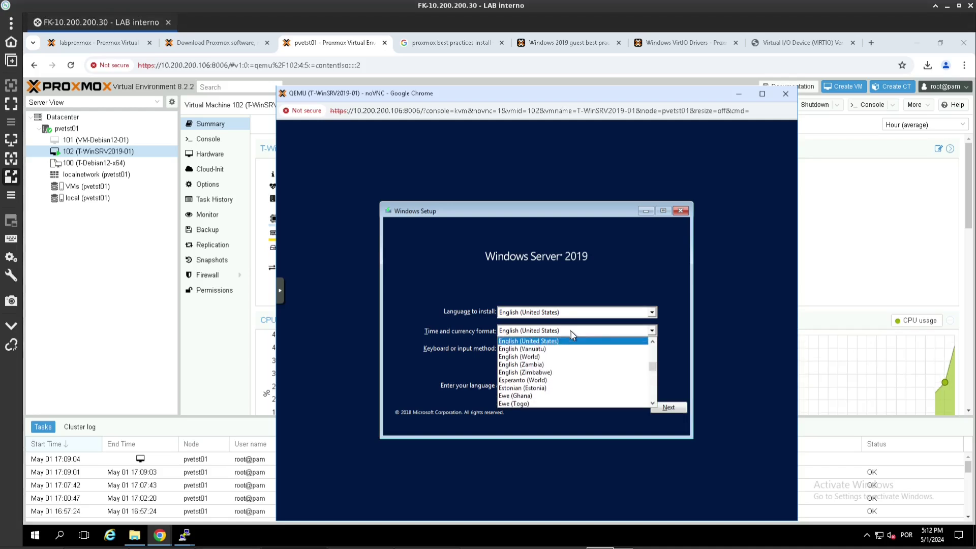
type("pol")
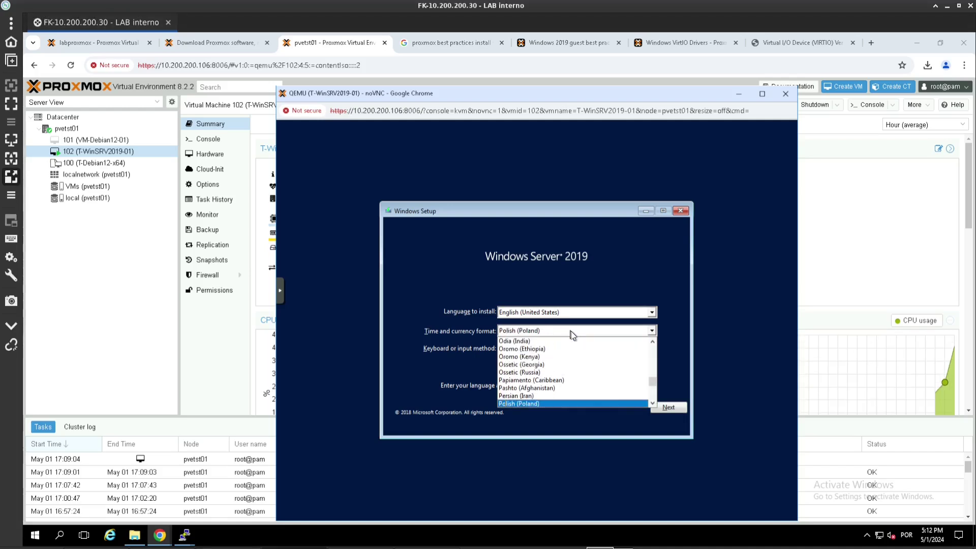
key("Down")
key("Down")
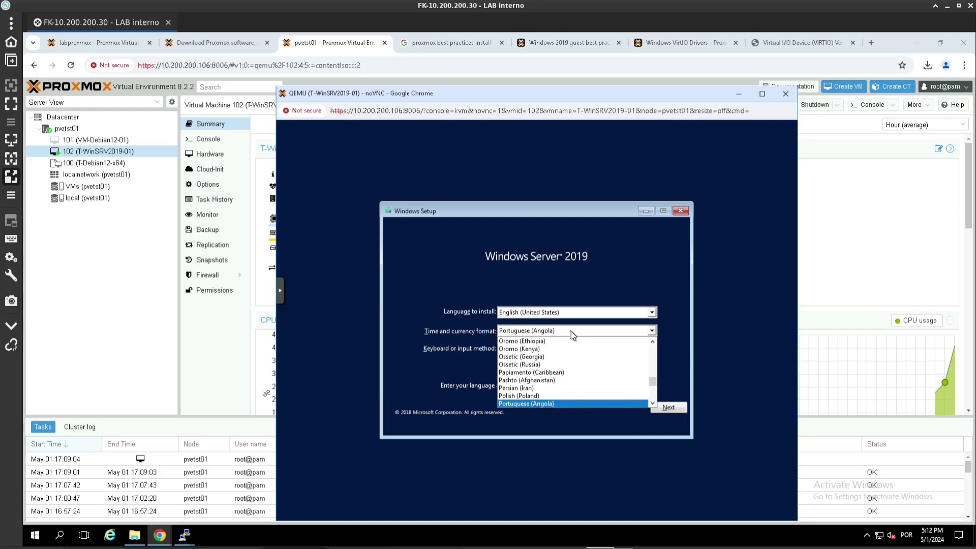
key("Return")
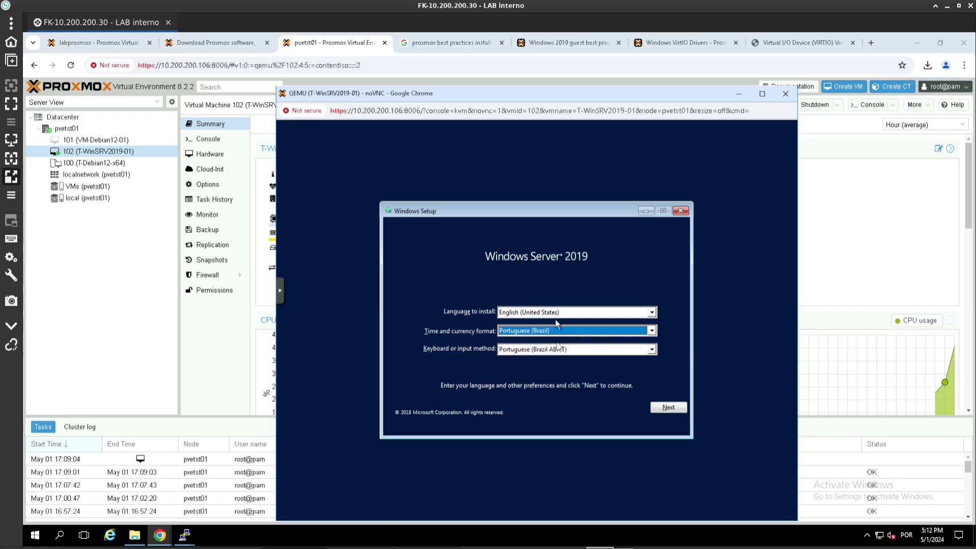
left_click(559, 348)
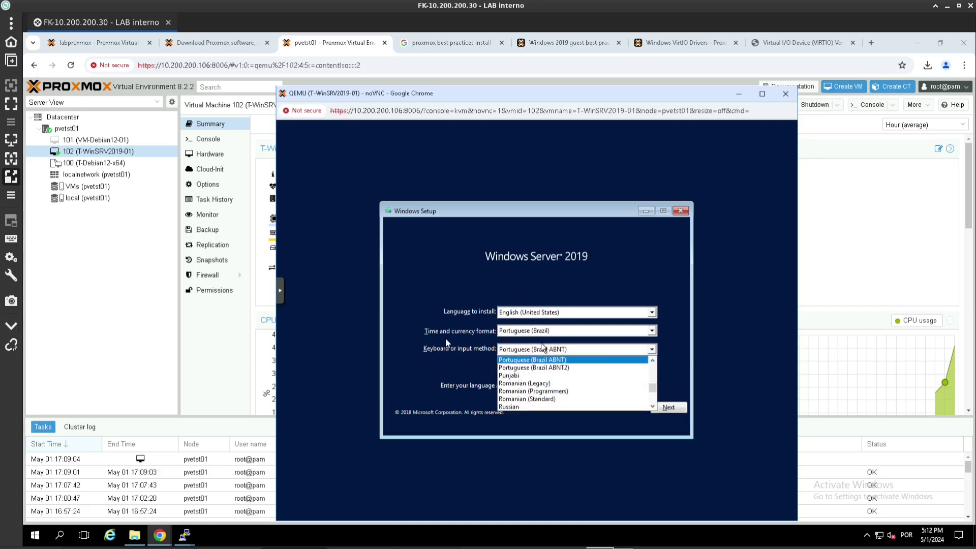
left_click(529, 367)
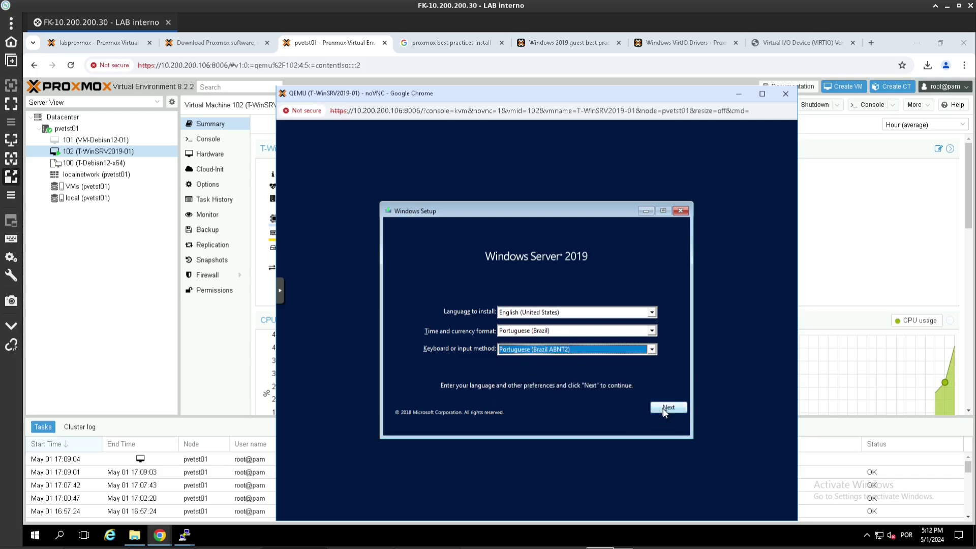
left_click(664, 414)
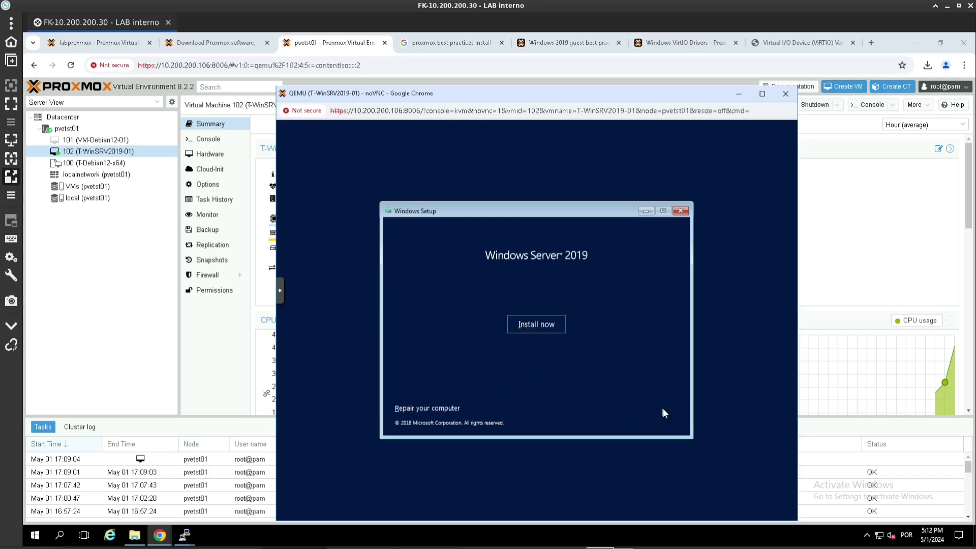
- Start installing Windows Server 2019 Standard (Desktop Experience), accept the license, and choose Custom: Install Windows only
left_click(536, 324)
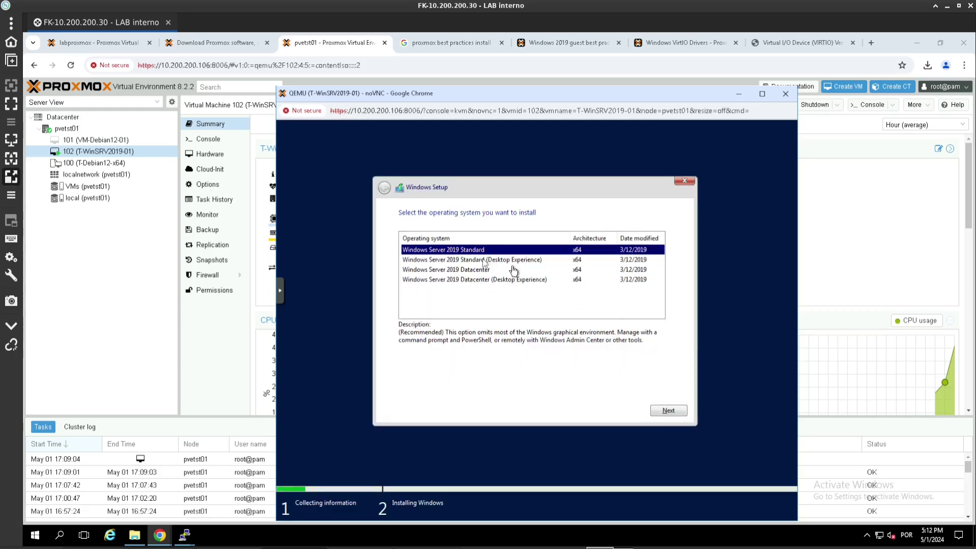
left_click(484, 260)
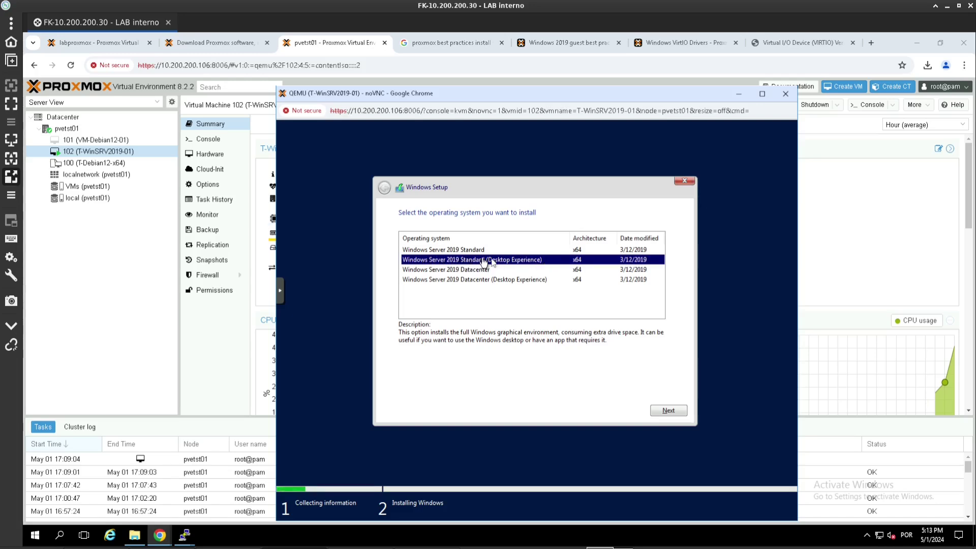
left_click(669, 411)
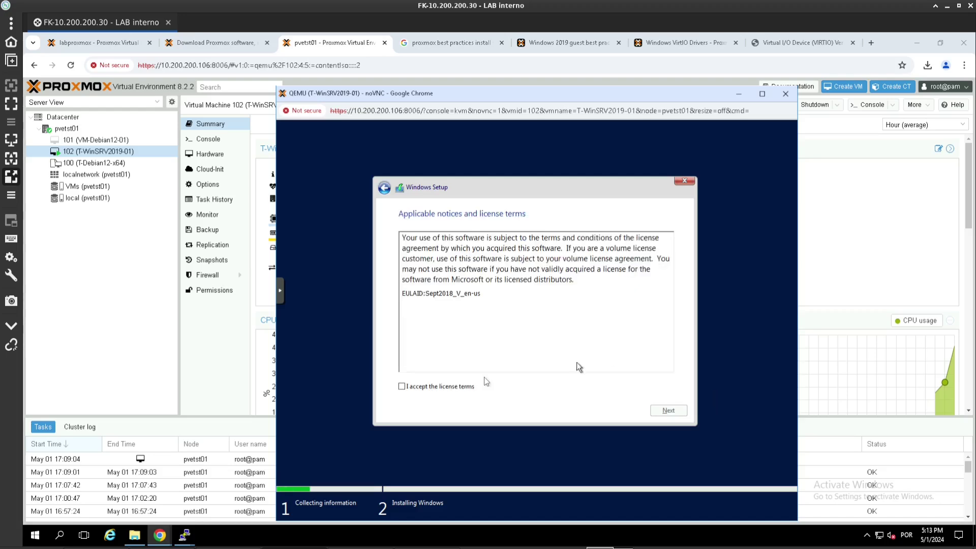
left_click(470, 386)
left_click(658, 410)
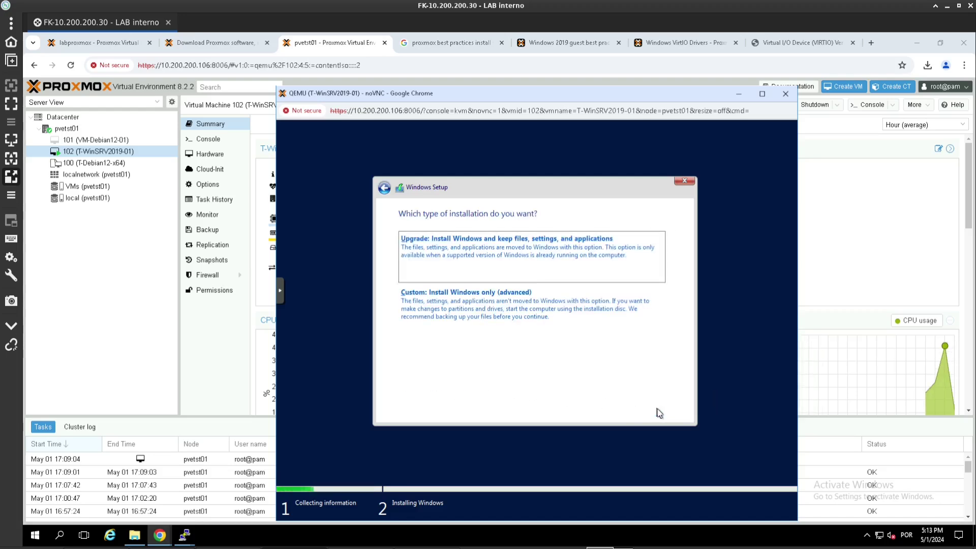
left_click(478, 312)
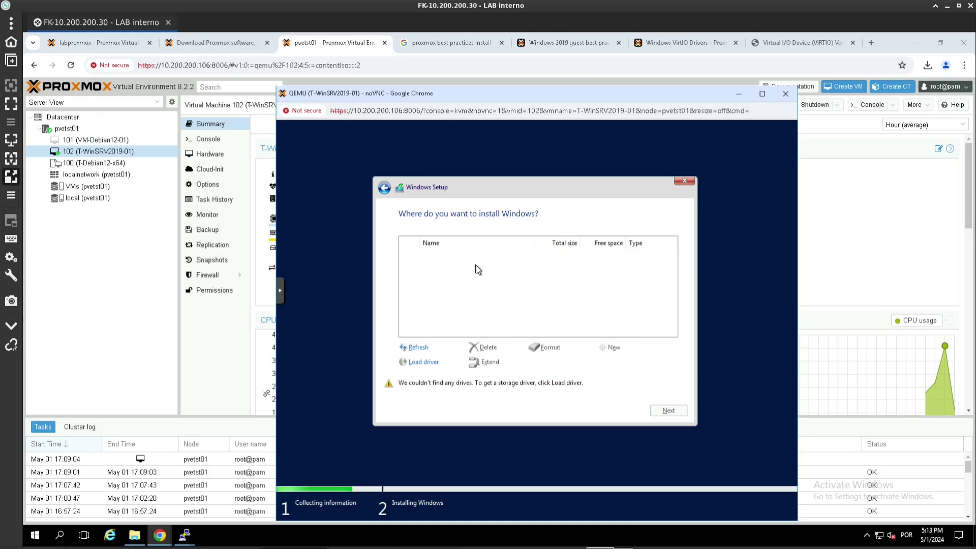
- Load the Red Hat VirtIO SCSI pass-through driver from D:\vioscsi\2k19\amd64 on the virtio-win disc
left_click(425, 363)
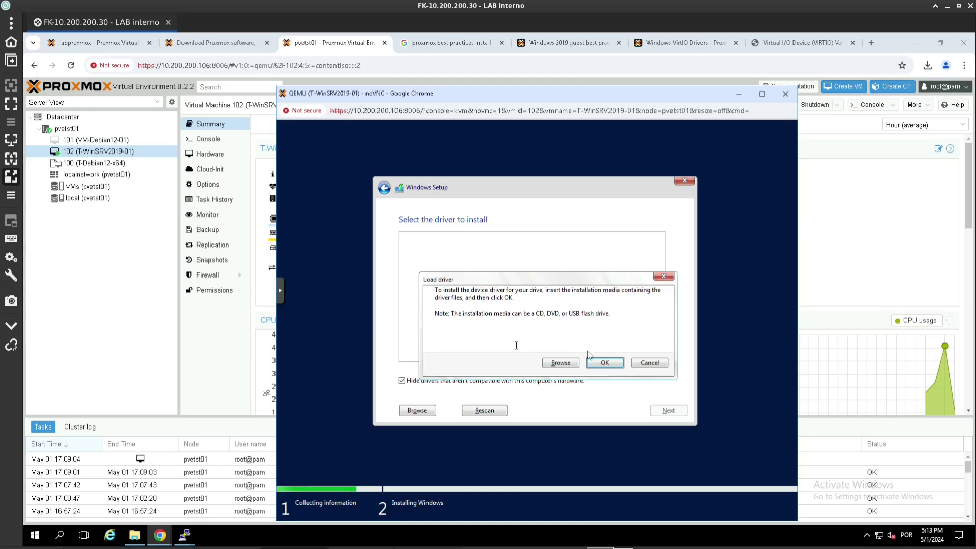
left_click(560, 362)
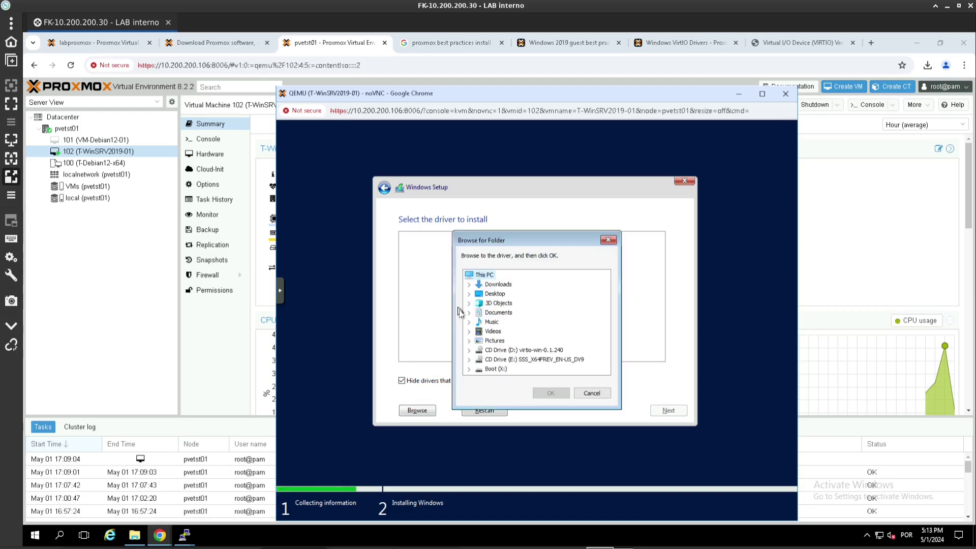
double_click(490, 351)
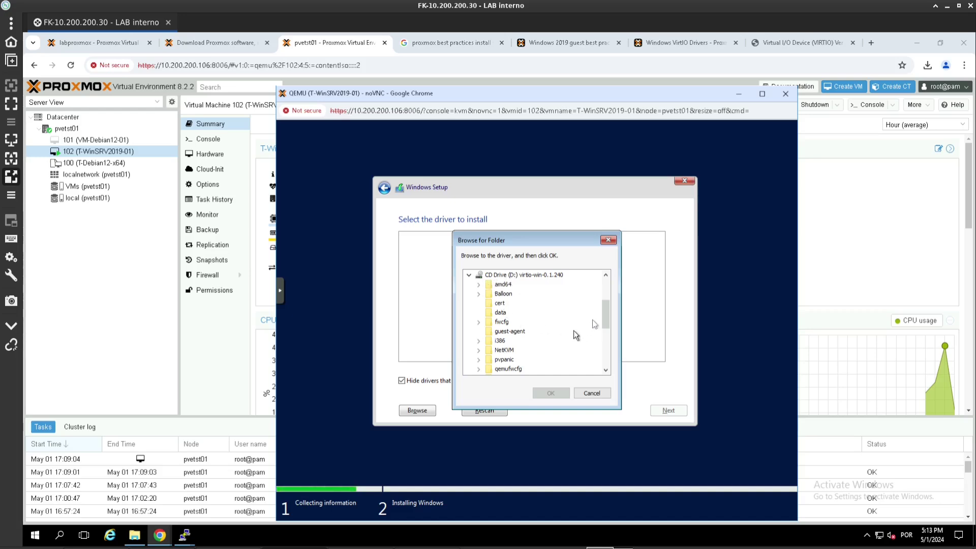
left_click_drag(606, 309, 602, 350)
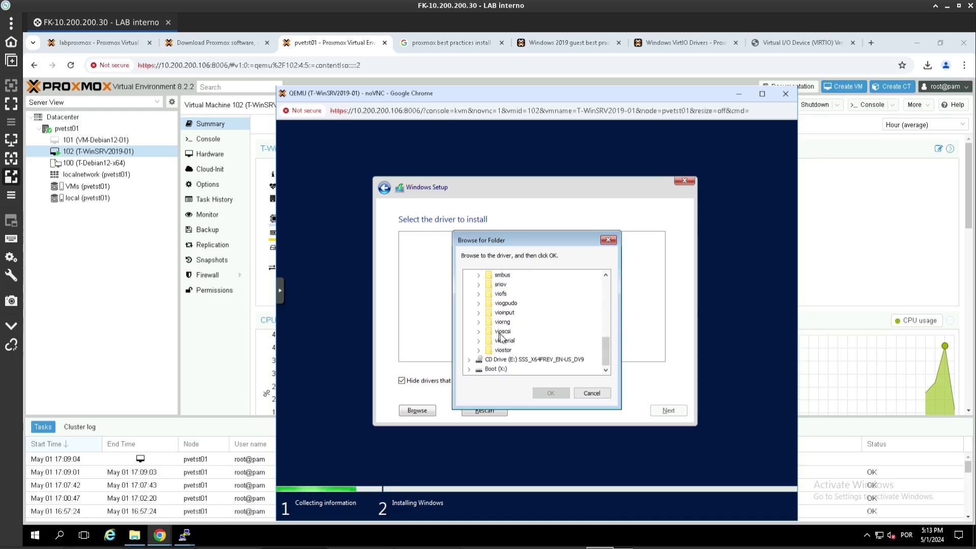
left_click(478, 332)
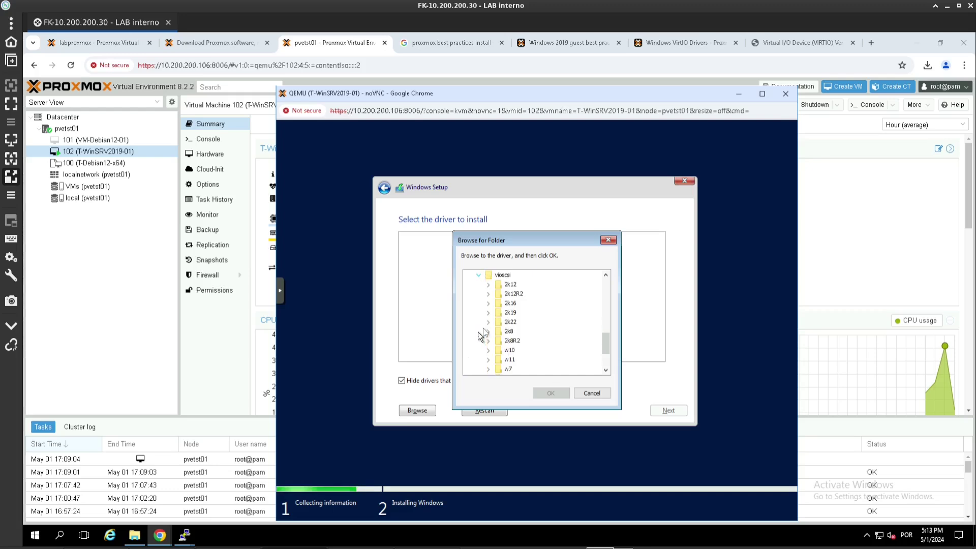
left_click(487, 313)
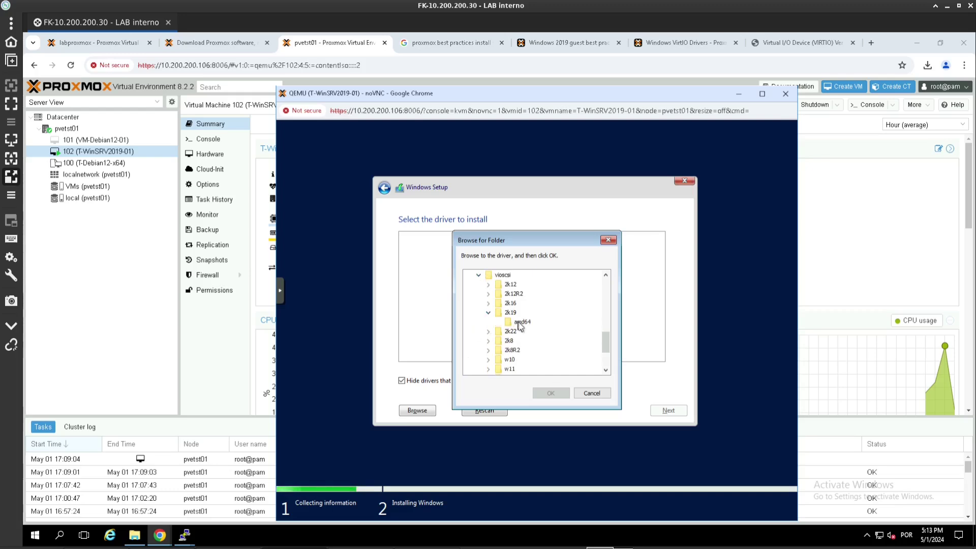
left_click(522, 322)
left_click(549, 393)
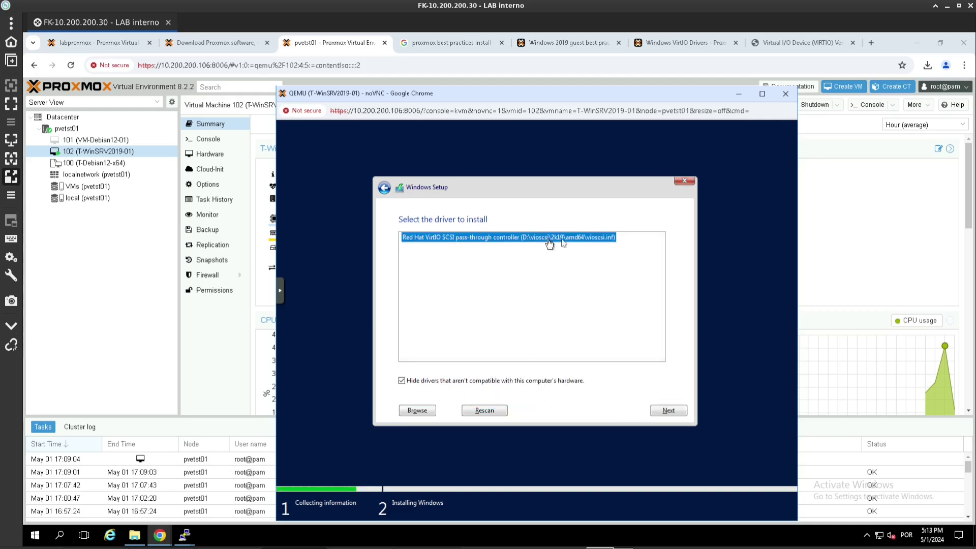
left_click(661, 410)
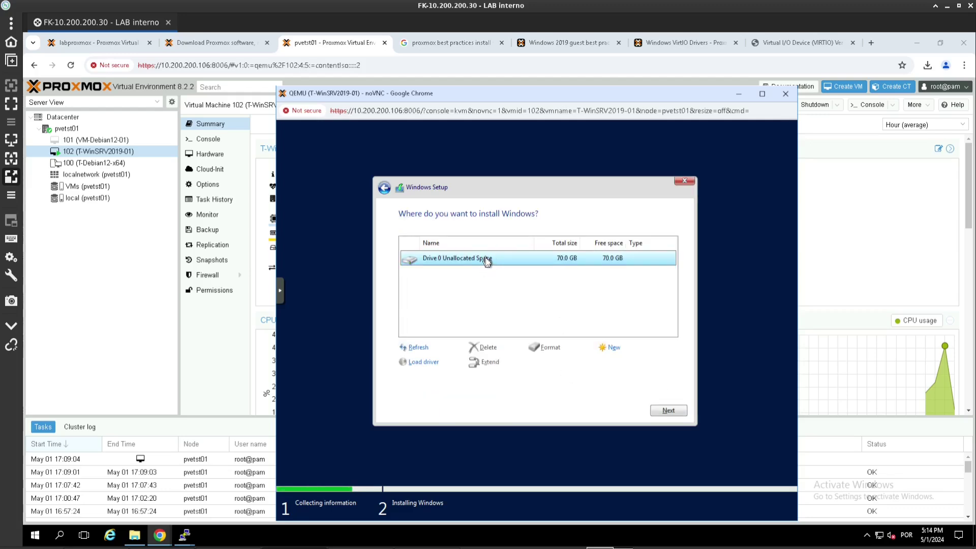
- Load a second driver from the virtio-win disc's NetKVM\2k19\amd64 folder for the VirtIO Ethernet Adapter
left_click(423, 364)
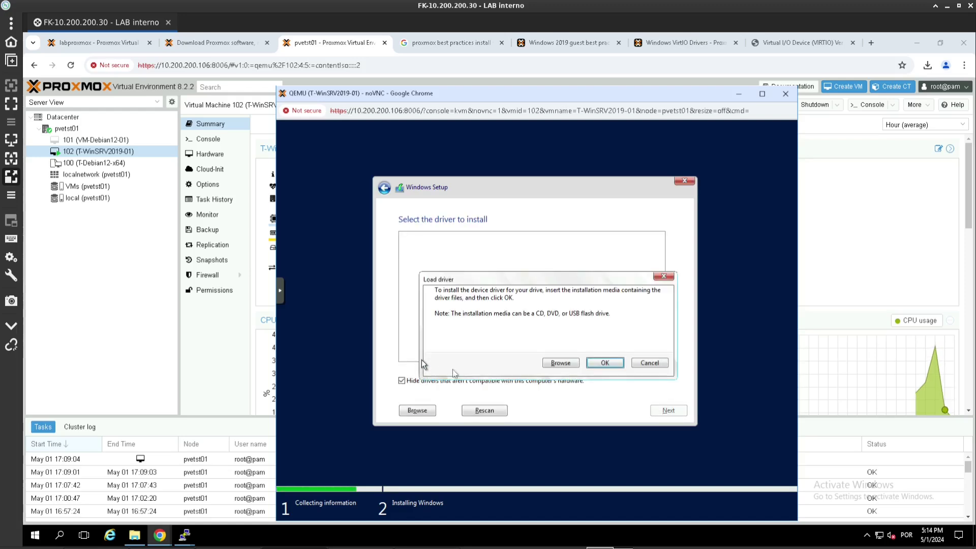
left_click(560, 364)
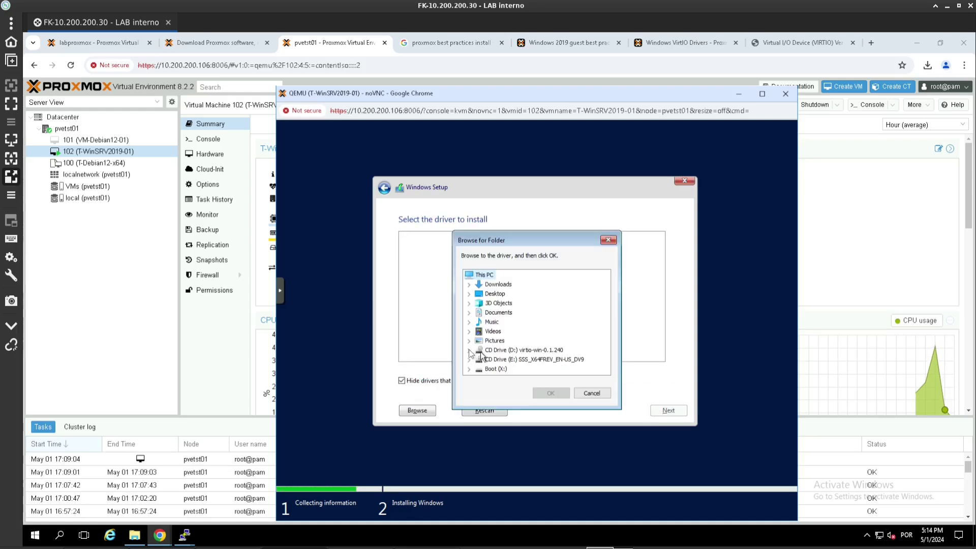
left_click(469, 350)
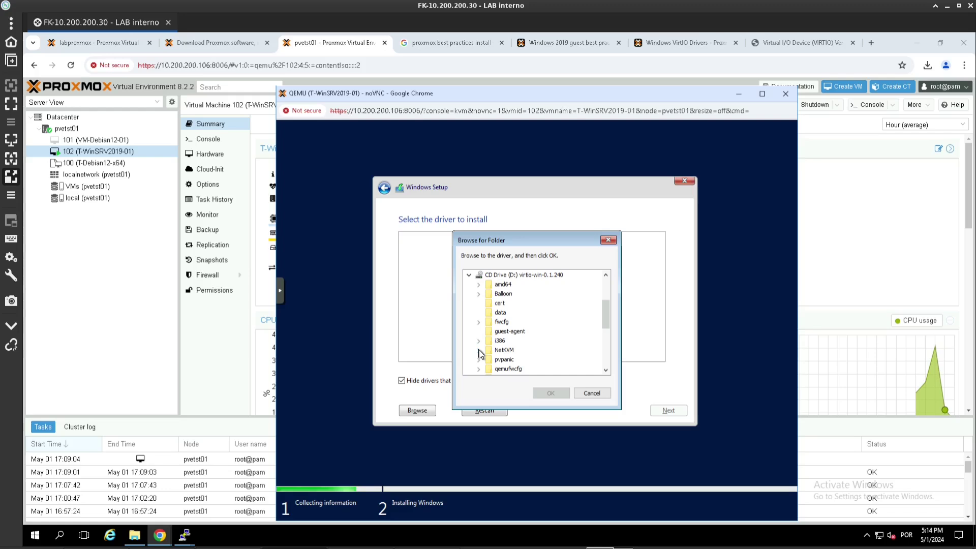
mouse_move(606, 310)
left_mouse_down()
mouse_move(606, 340)
mouse_move(607, 323)
left_mouse_up()
left_click(479, 312)
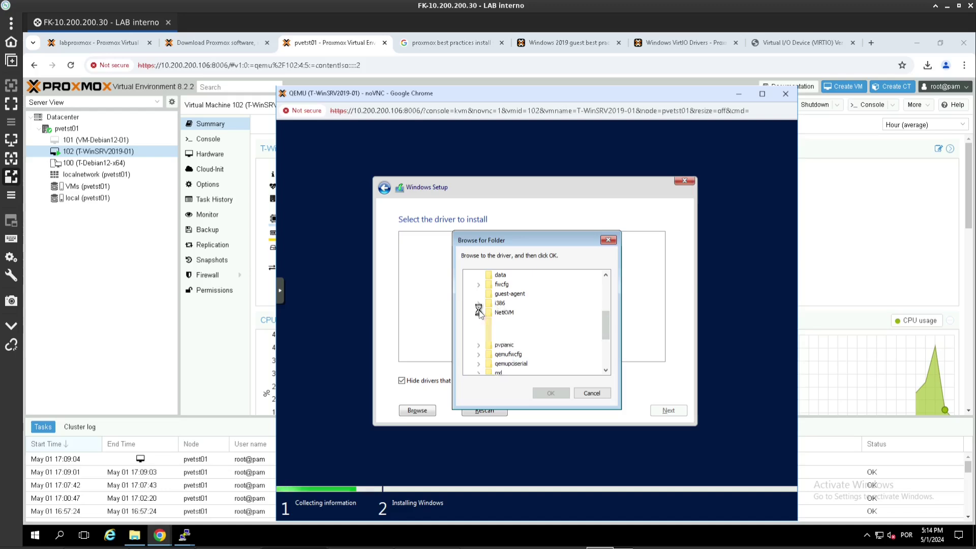
left_click(488, 312)
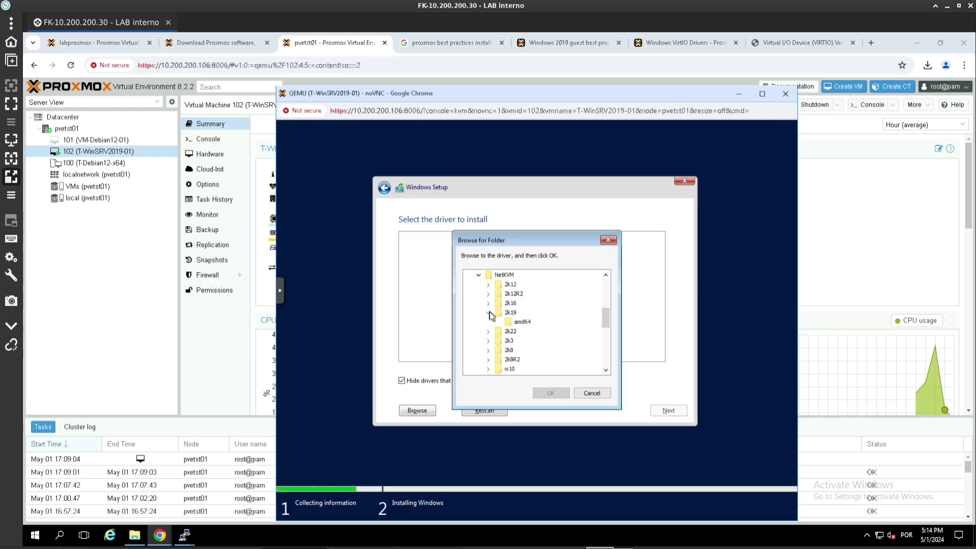
left_click(520, 322)
left_click(549, 393)
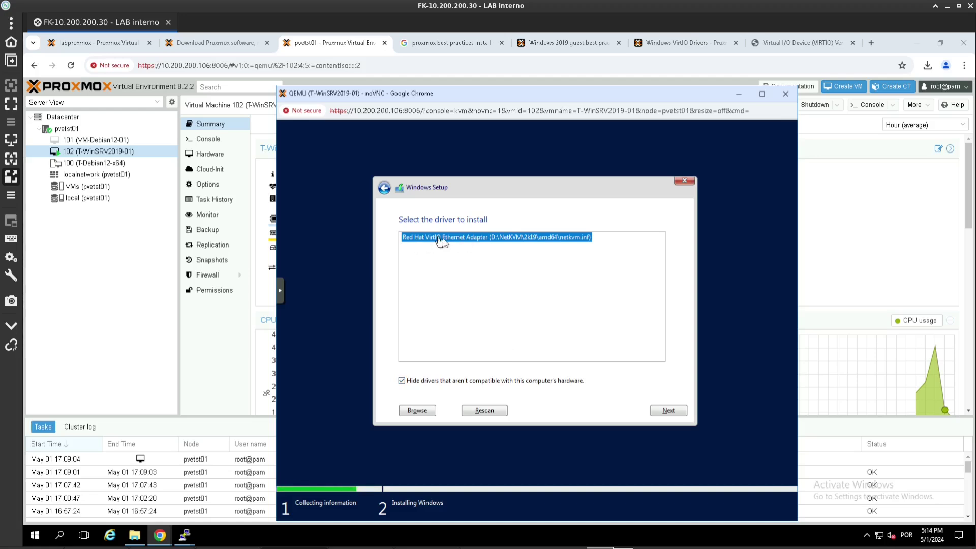
left_click(663, 410)
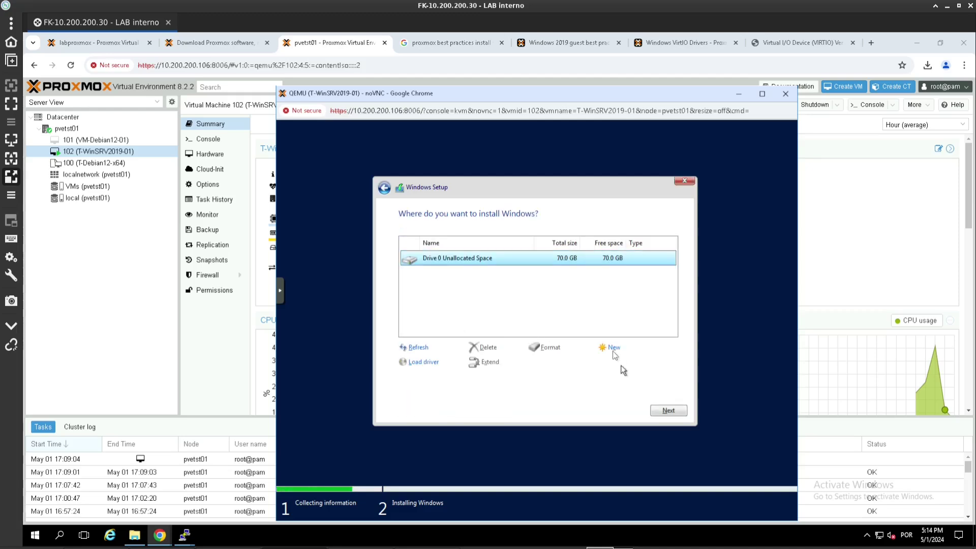
- Create a 71680 MB partition on Drive 0, accept the extra system partitions, and install onto Partition 2
left_click(613, 351)
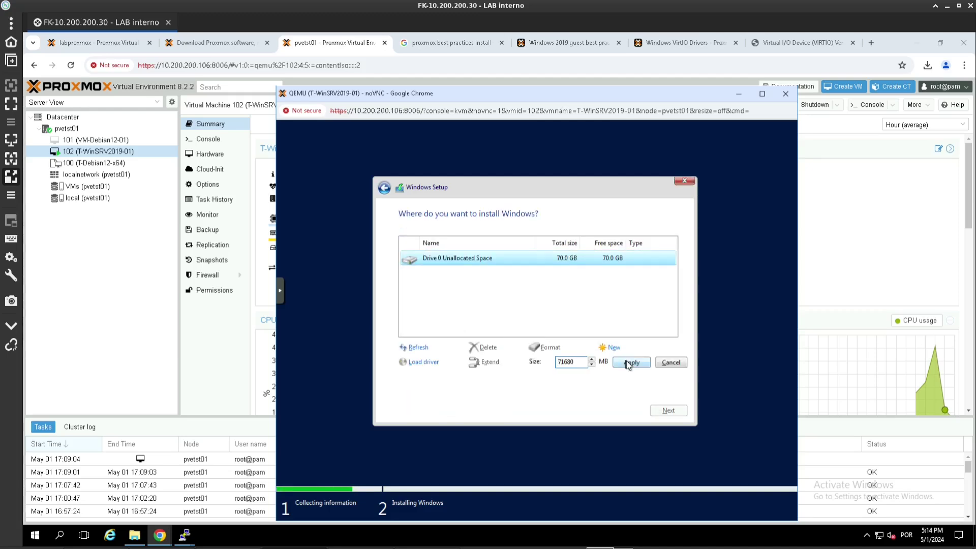
left_click(627, 363)
left_click(603, 364)
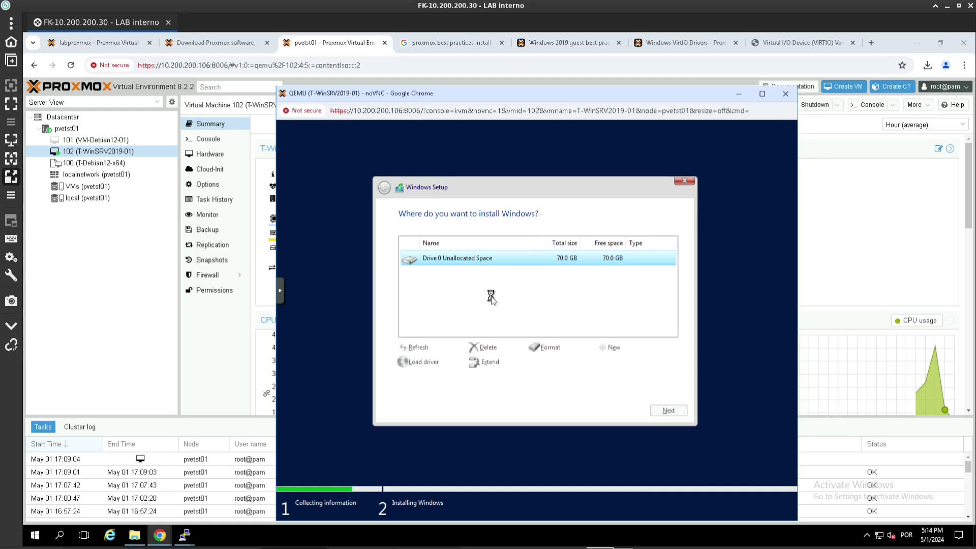
left_click(676, 410)
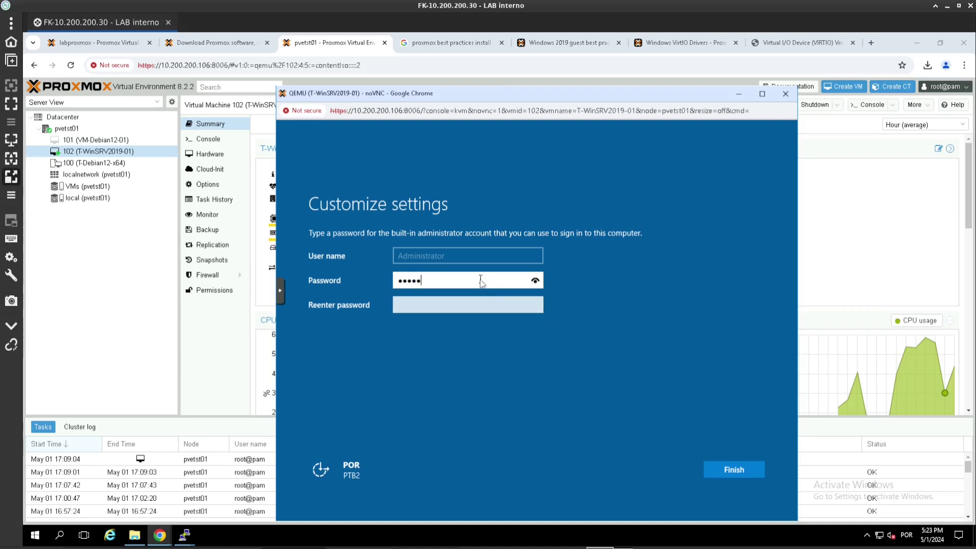
- Enter and confirm the built-in Administrator password, then finish setup
type("***")
key("Tab")
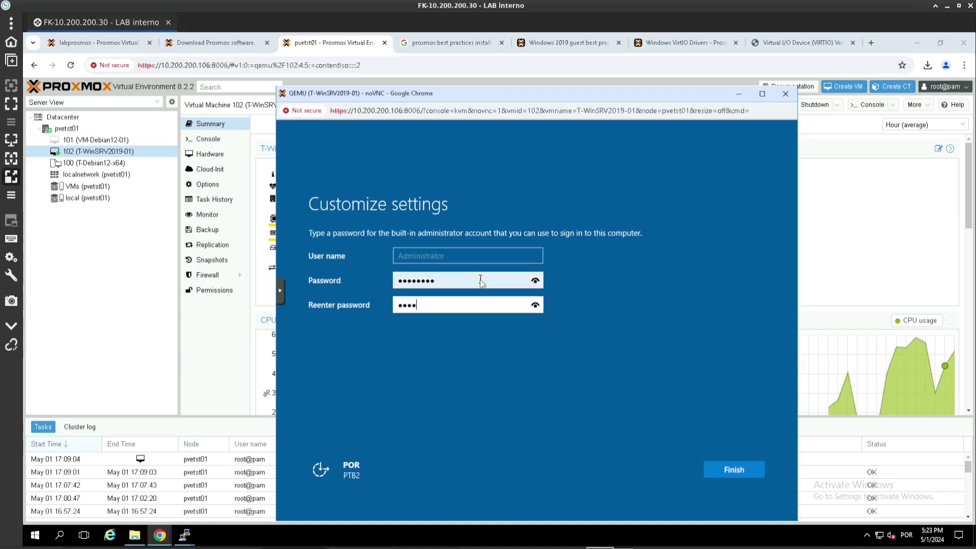
key("Return")
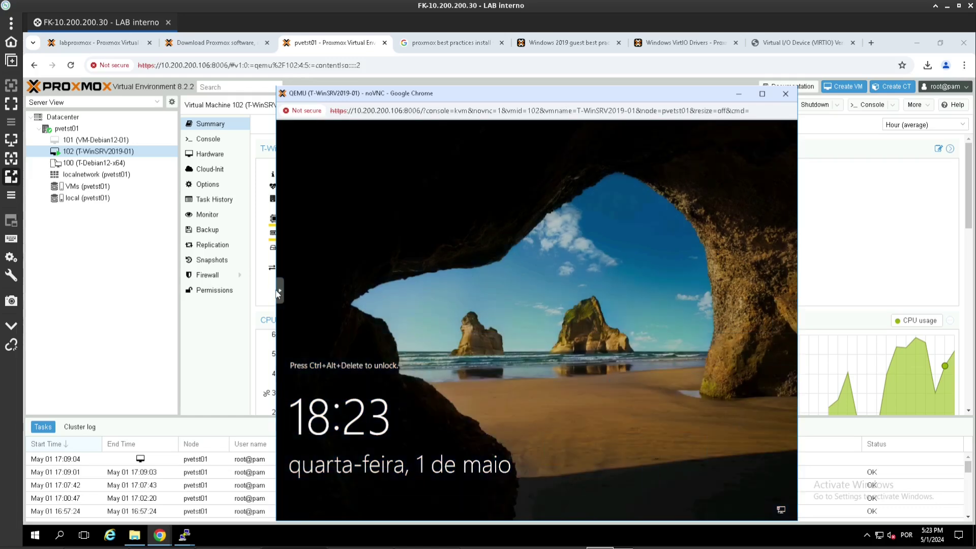
- Send Ctrl+Alt+Del to the VM through the noVNC side bar's extra keys
left_click(283, 296)
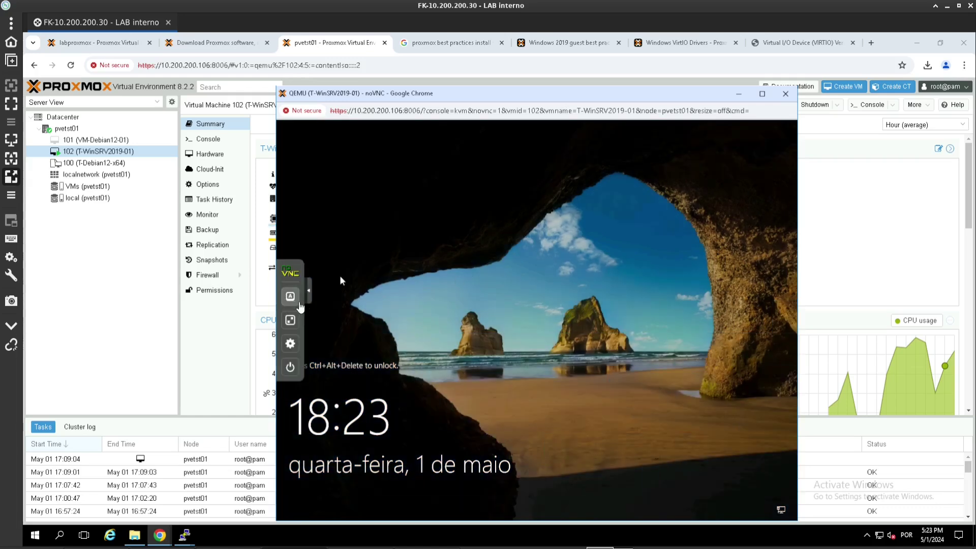
left_click(296, 300)
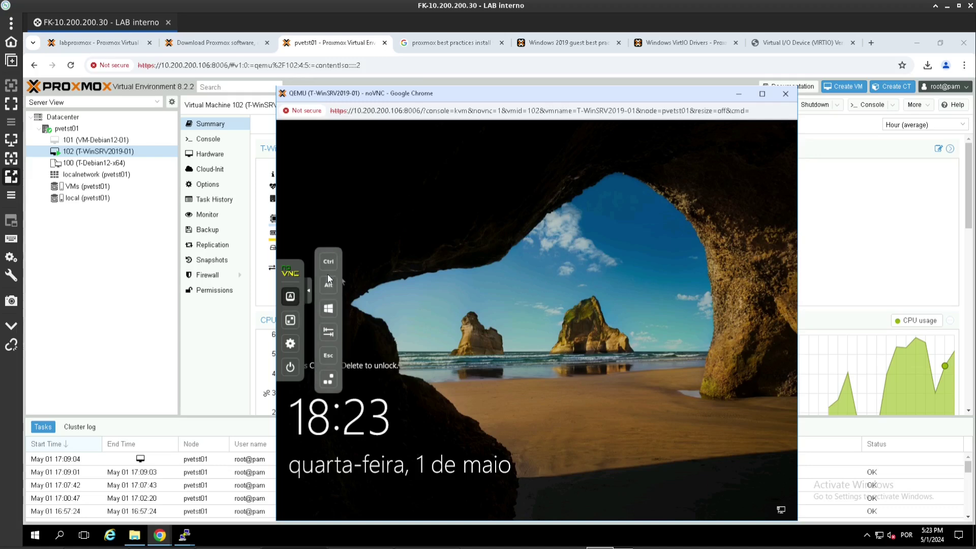
left_click(329, 380)
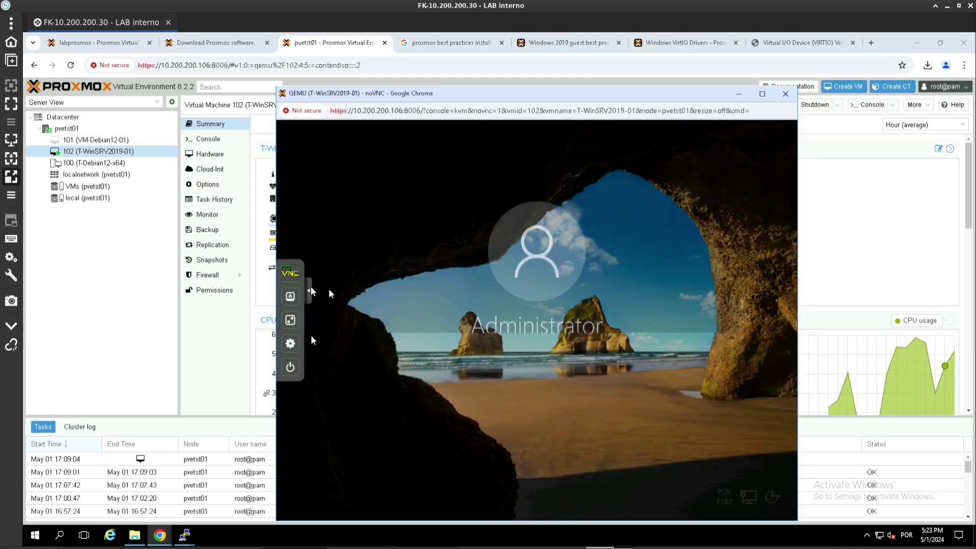
- Sign in as Administrator with the password and allow network discovery
left_click(484, 367)
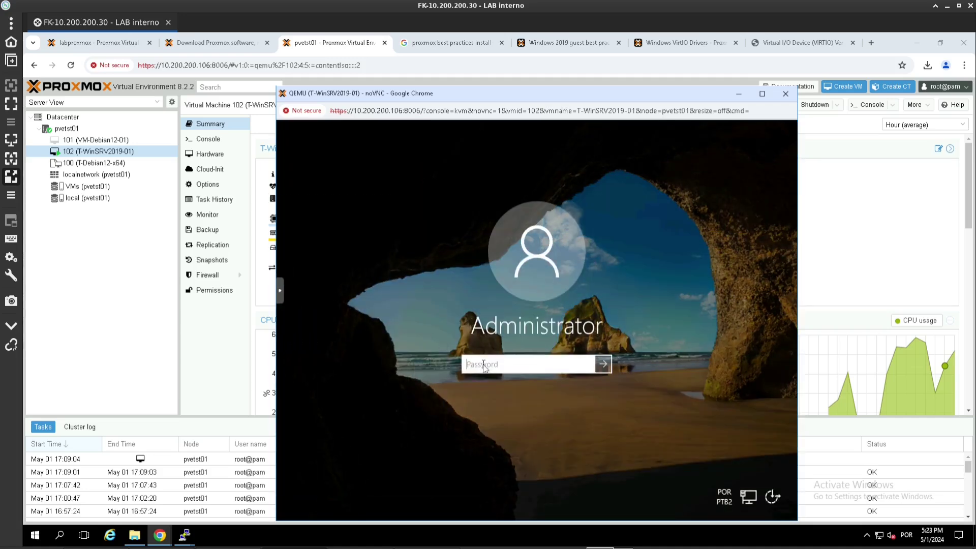
type("••••")
key("Return")
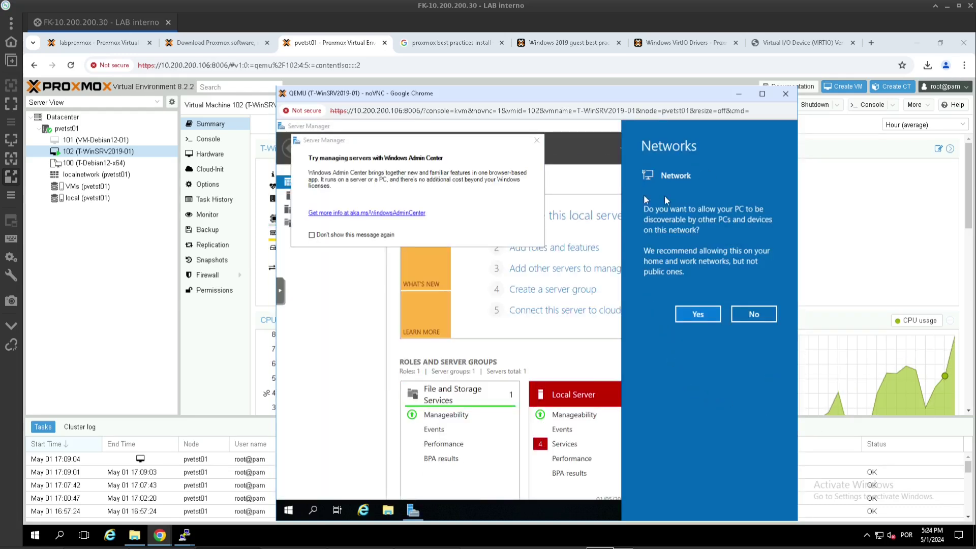
left_click(698, 315)
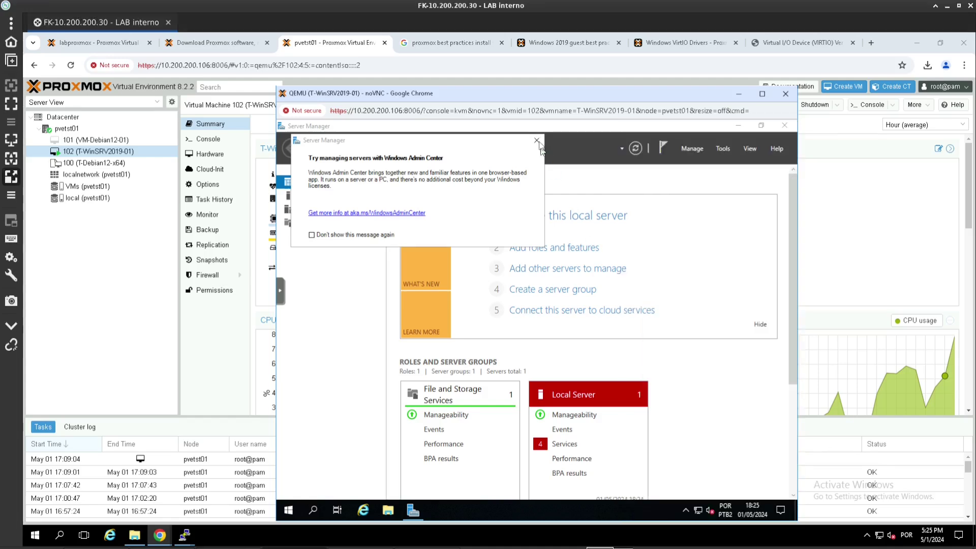
- Close the Admin Center tip and Server Manager, then open System from Start and its System info link
left_click(538, 142)
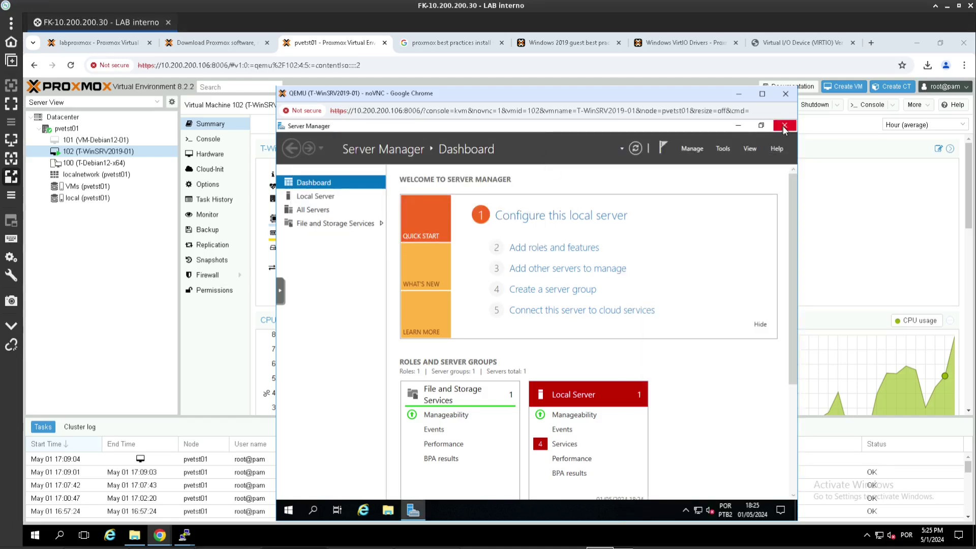
left_click(784, 126)
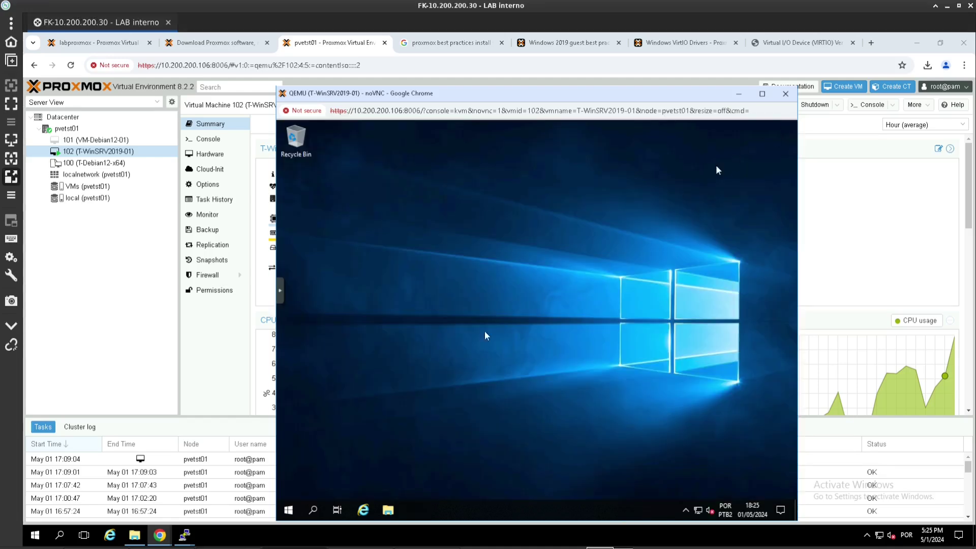
right_click(290, 510)
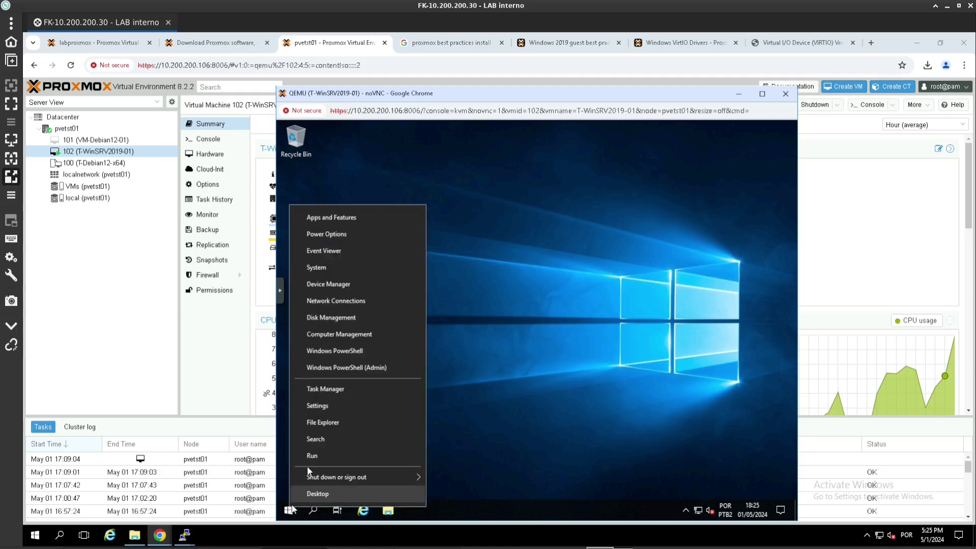
left_click(319, 268)
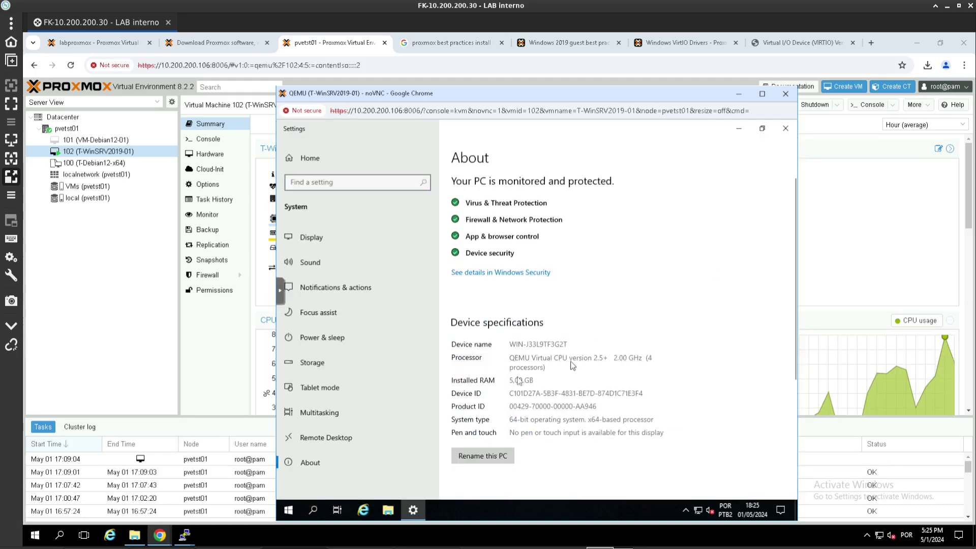
scroll(557, 385, "down", 5)
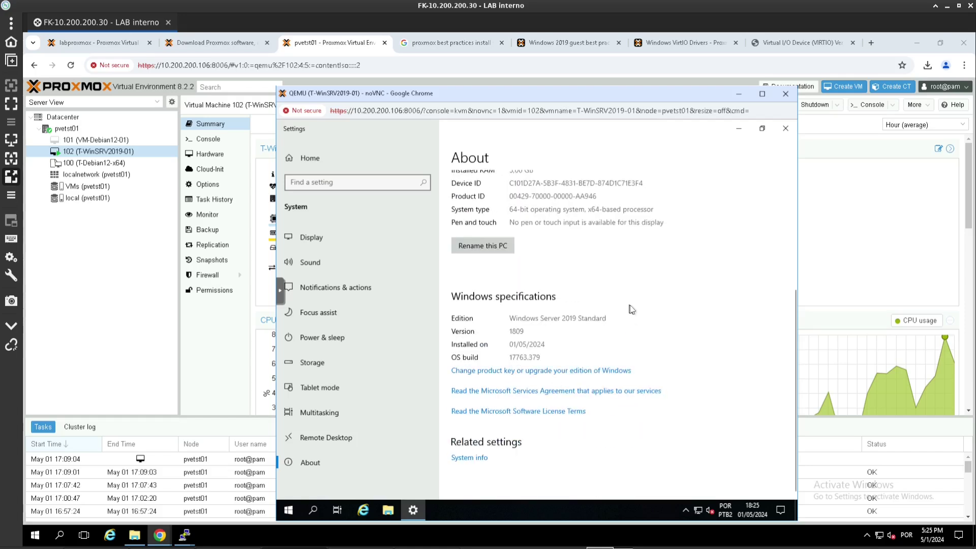
left_click(473, 458)
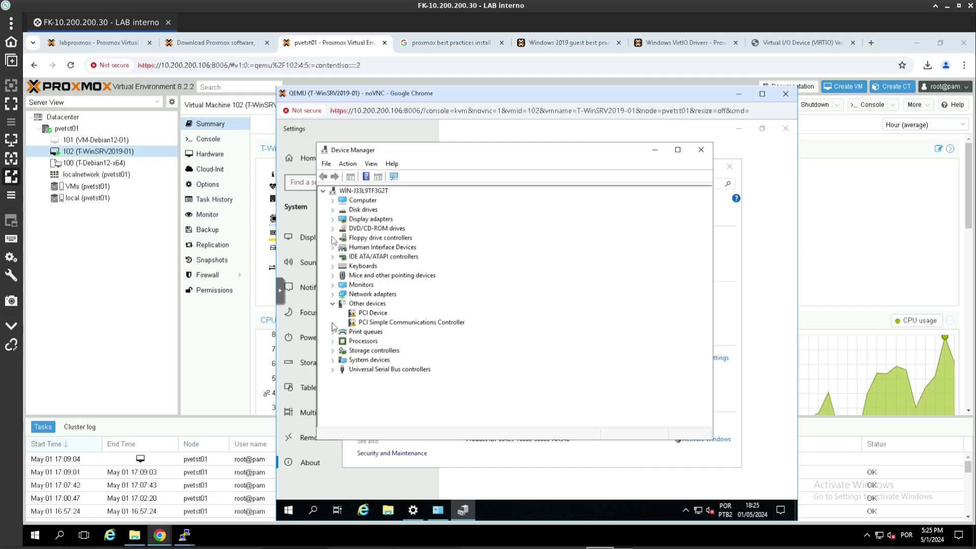
- Inspect Disk drives and Display adapters in Device Manager, then open File Explorer with Win+E
left_click(333, 210)
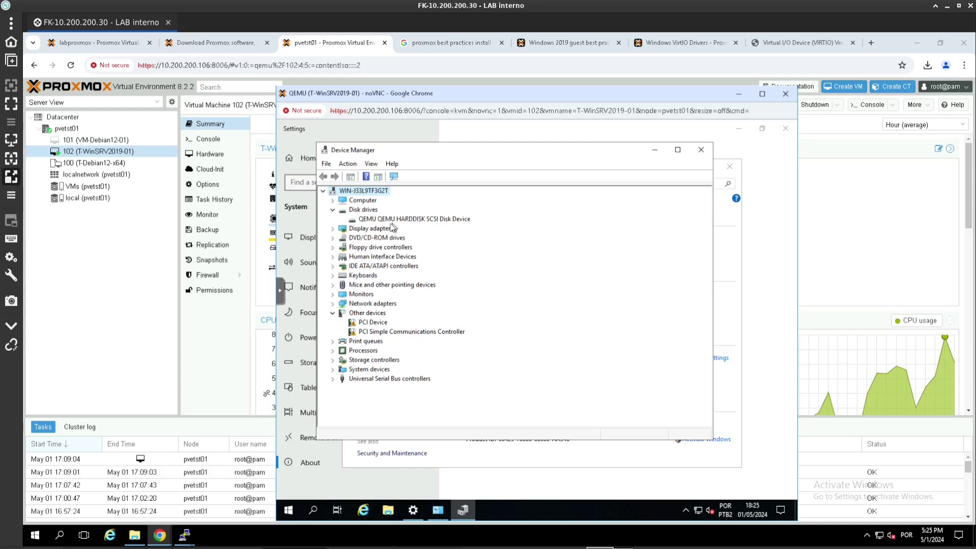
left_click(334, 229)
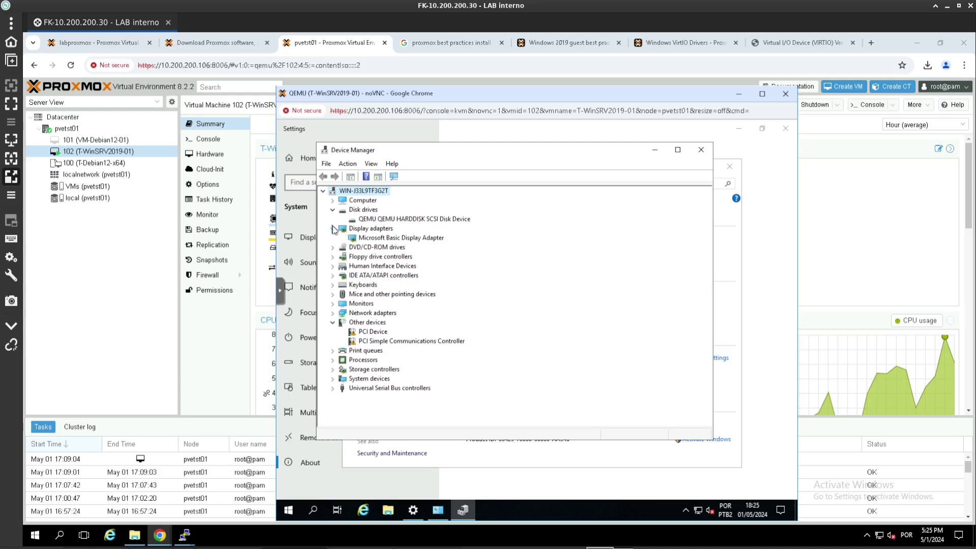
left_click(334, 229)
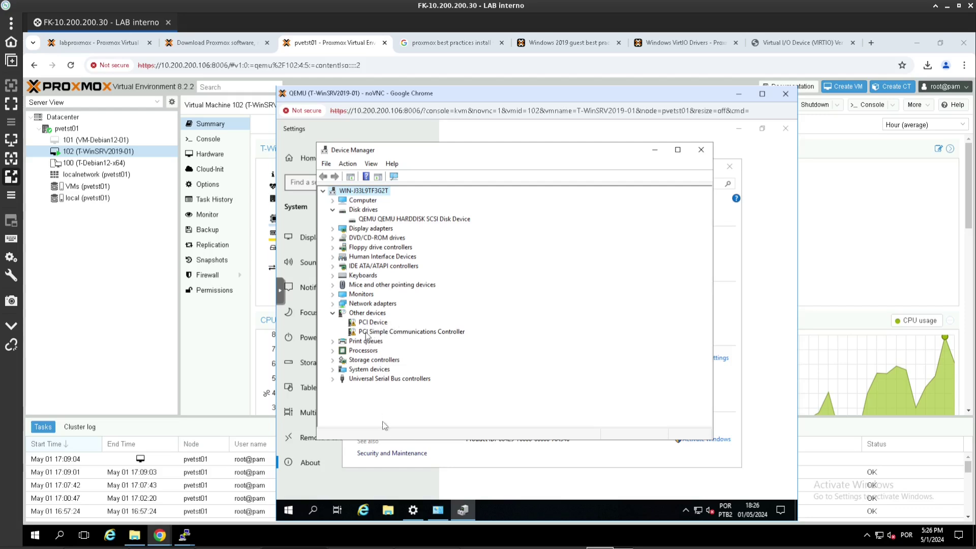
left_click(453, 458)
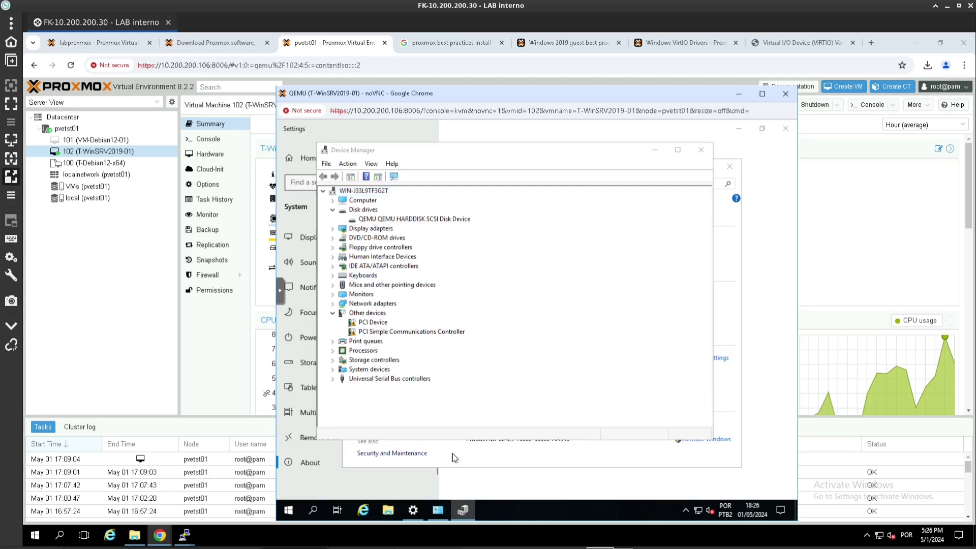
key("super+e")
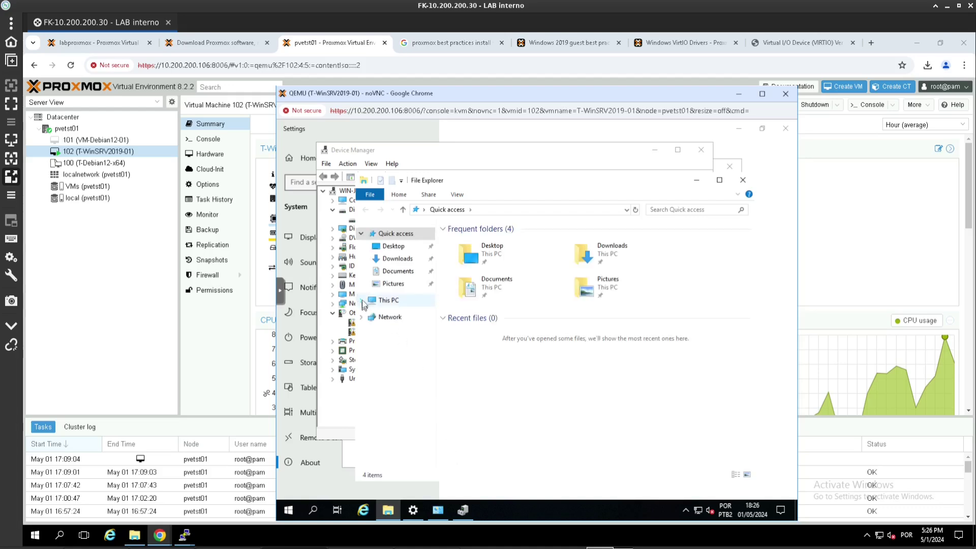
- Open the virtio-win CD Drive D: and launch the virtio-win-gt-x64 installer
left_click(362, 300)
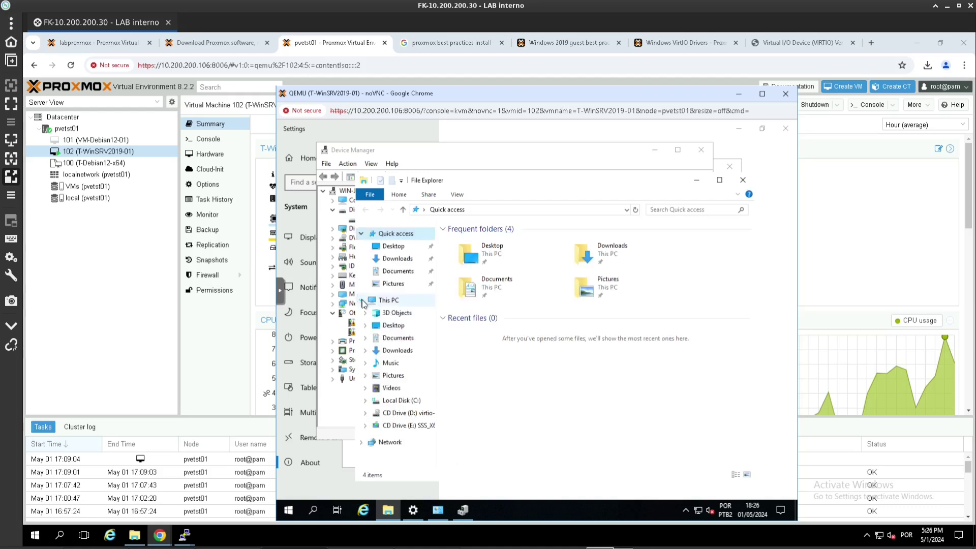
left_click(401, 415)
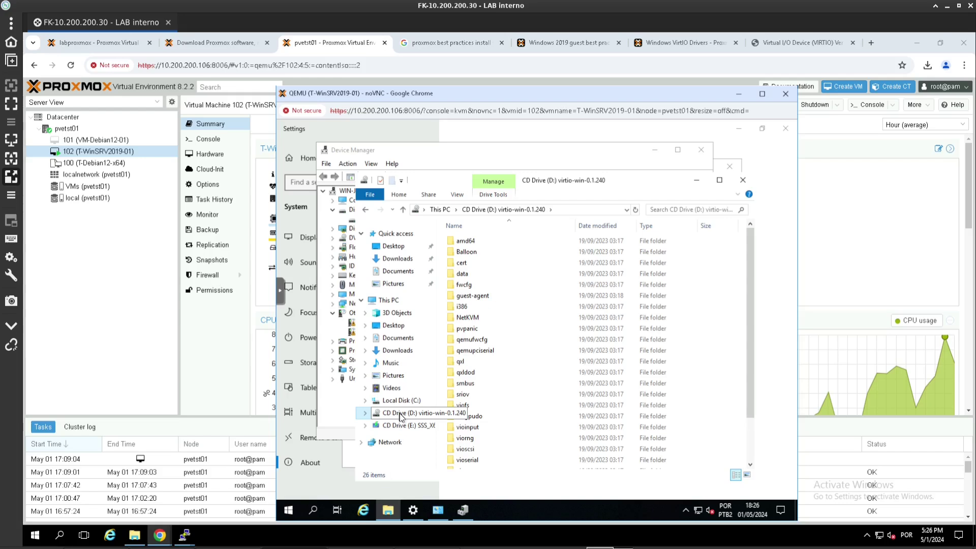
left_click(629, 328)
scroll(535, 373, "down", 2)
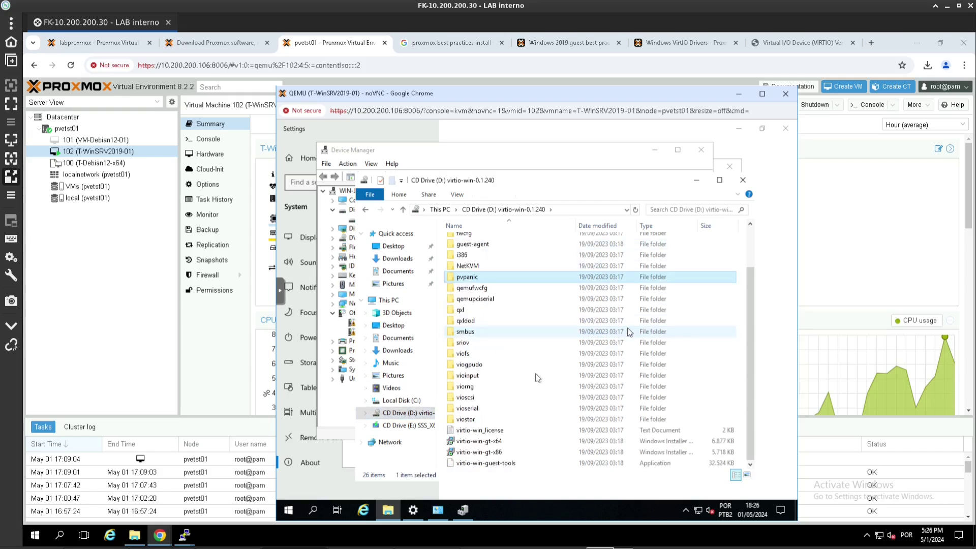
left_click(478, 442)
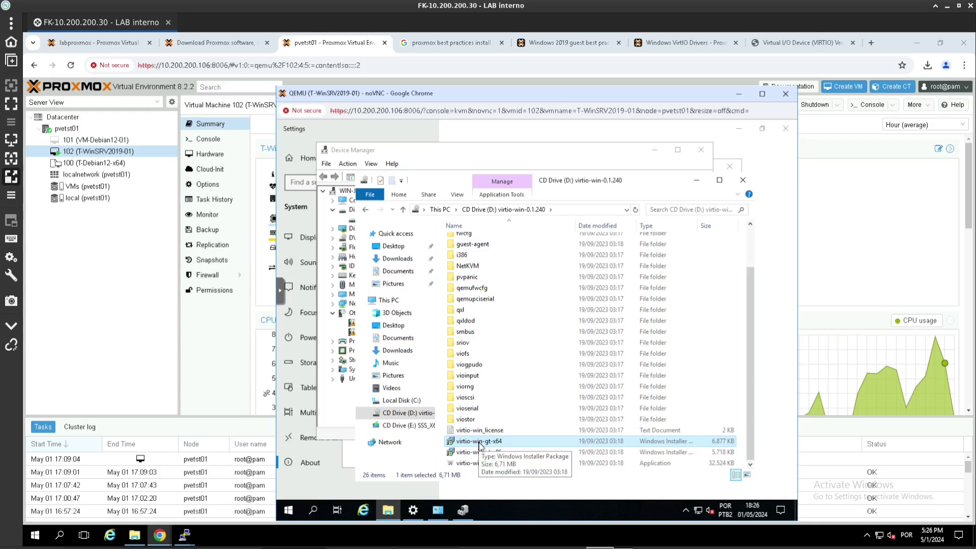
double_click(480, 443)
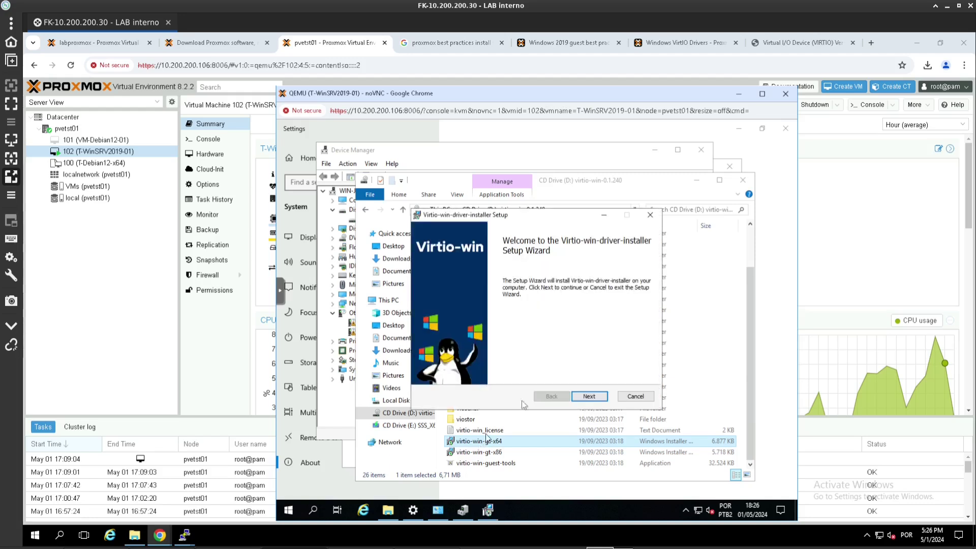
- Accept the licence and install the VirtIO drivers with all features selected
left_click(589, 396)
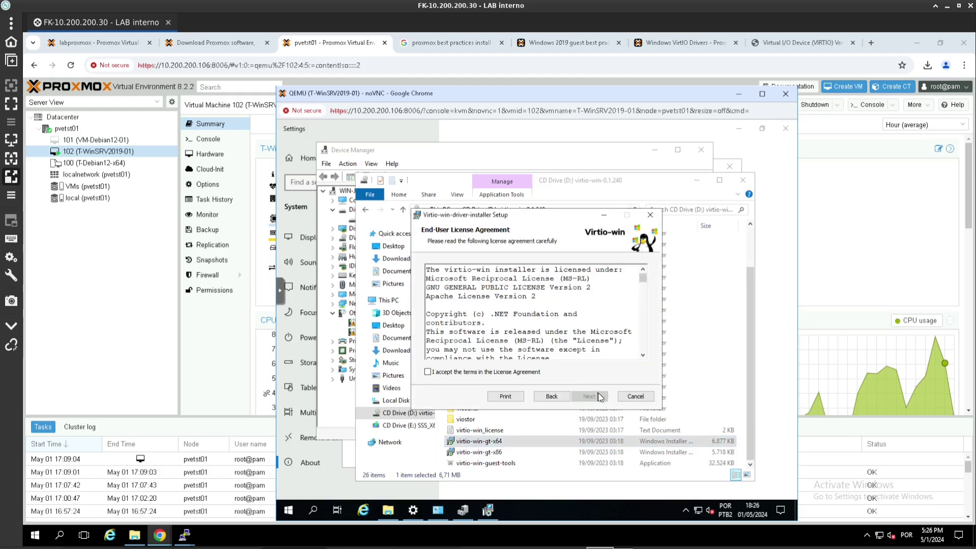
left_click(500, 376)
left_click(588, 396)
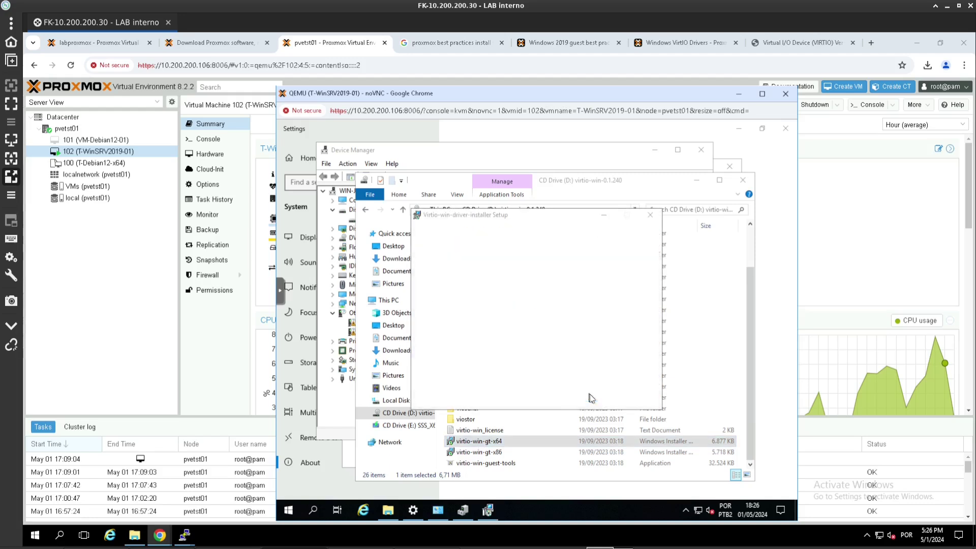
mouse_move(544, 313)
left_mouse_down()
mouse_move(544, 346)
mouse_move(545, 299)
left_mouse_up()
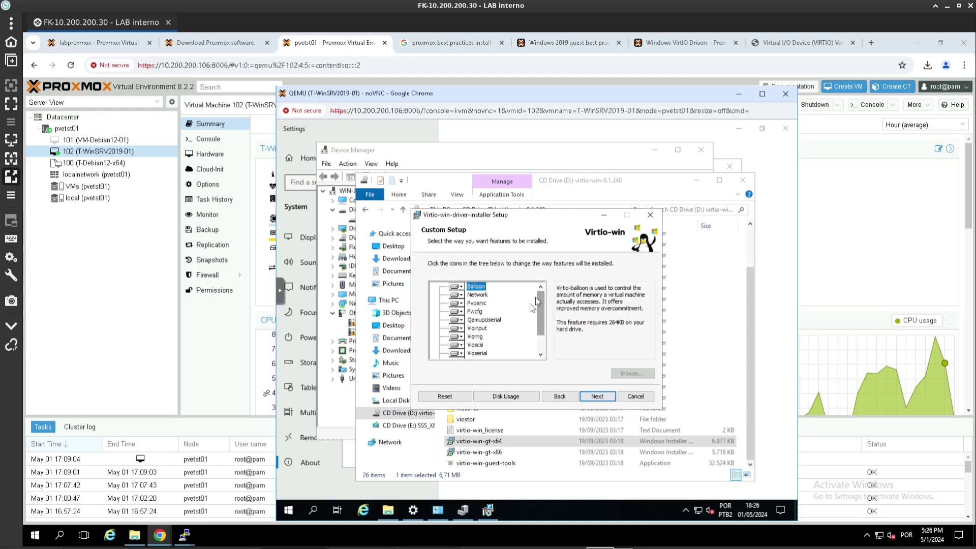
left_click(595, 396)
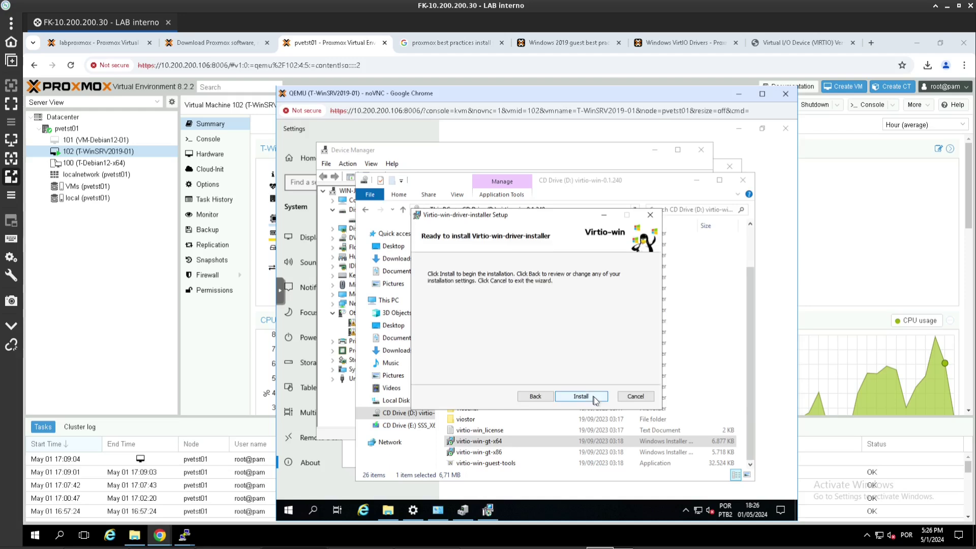
left_click(594, 396)
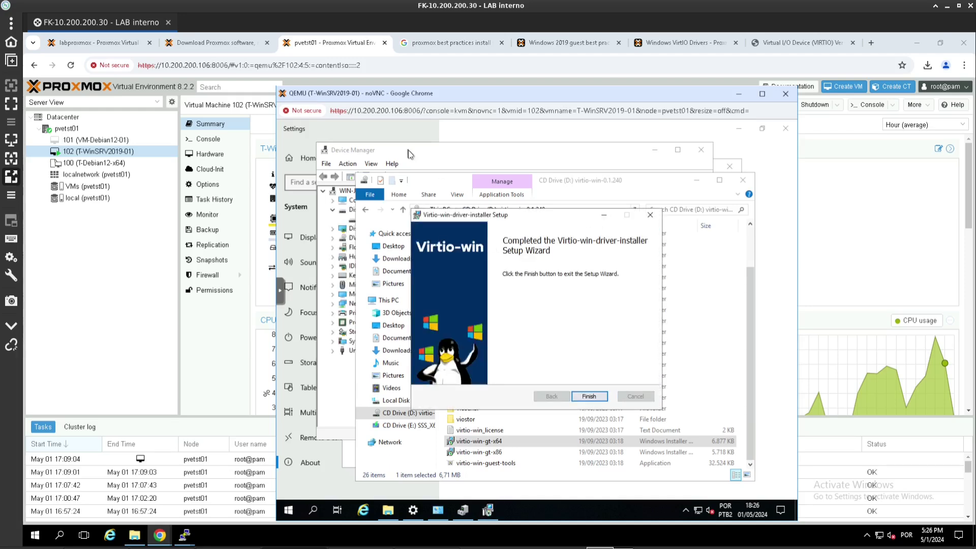
- Check the QEMU disk under Disk drives, close Device Manager and the installer, and return to VM 102's Summary
left_click(590, 397)
left_click(389, 197)
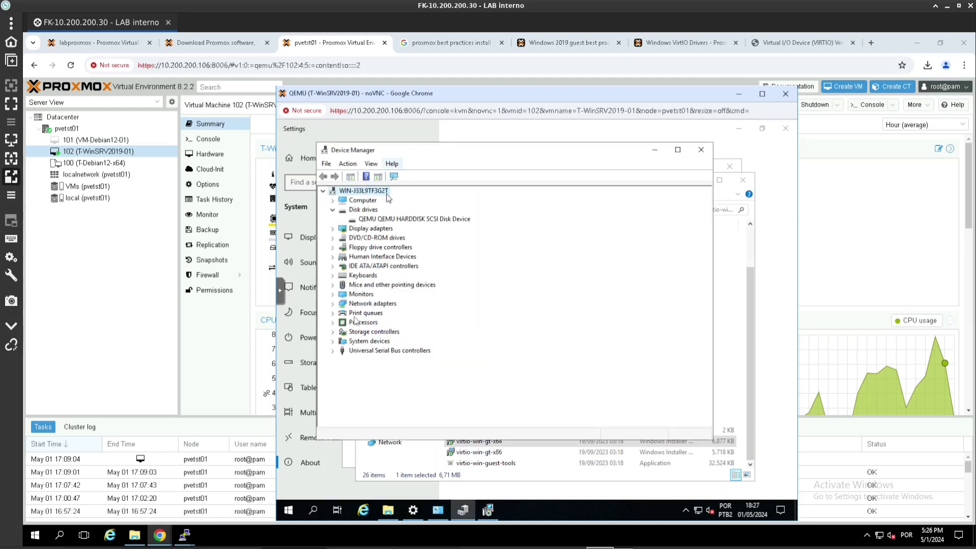
left_click(333, 210)
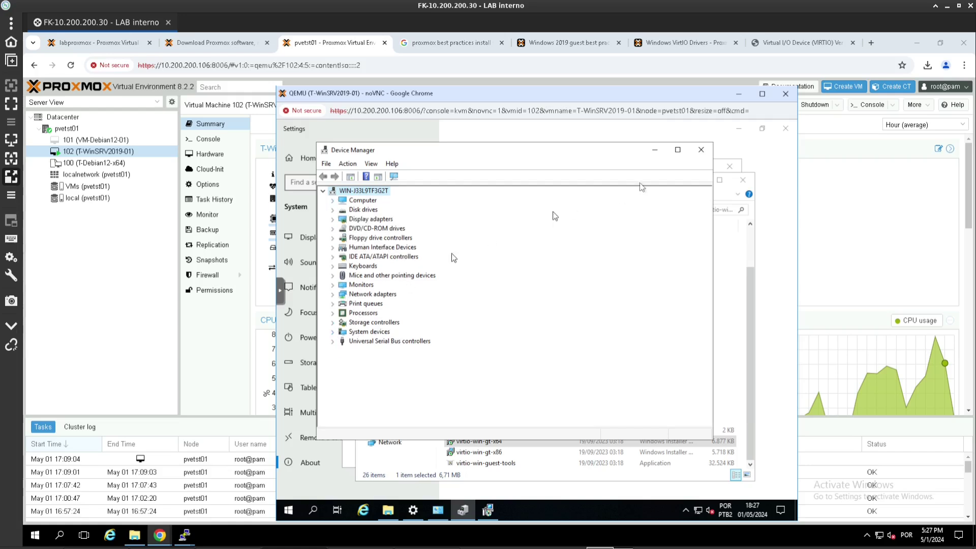
left_click(700, 150)
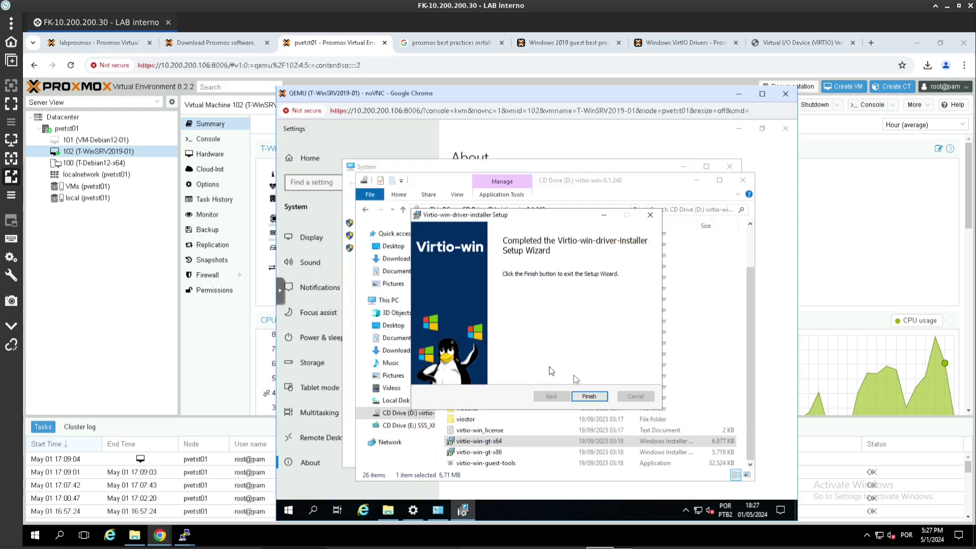
left_click(590, 397)
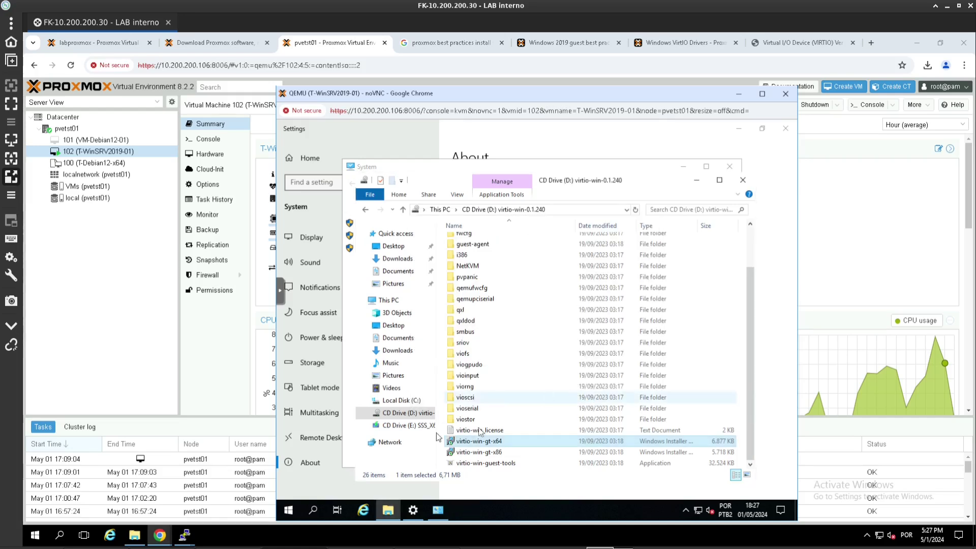
scroll(485, 323, "up", 2)
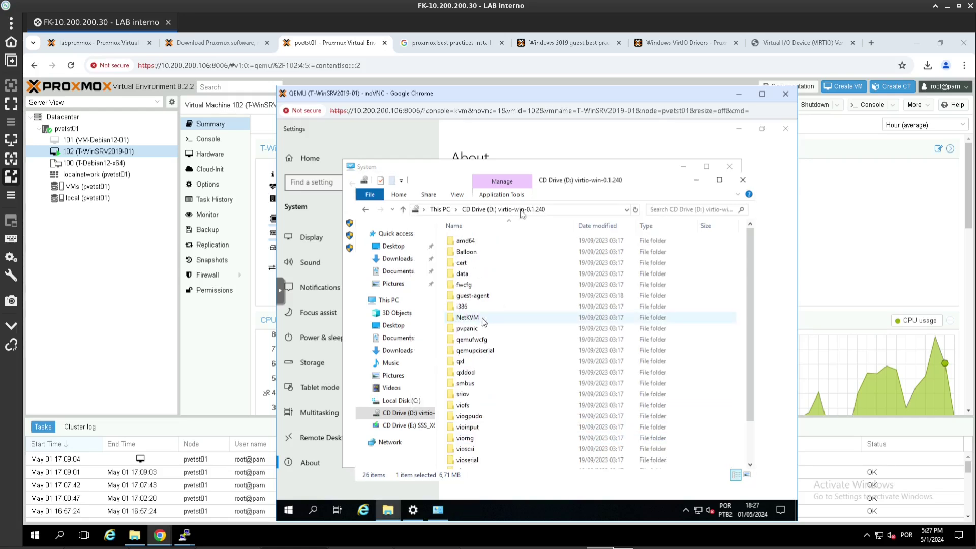
left_click(837, 236)
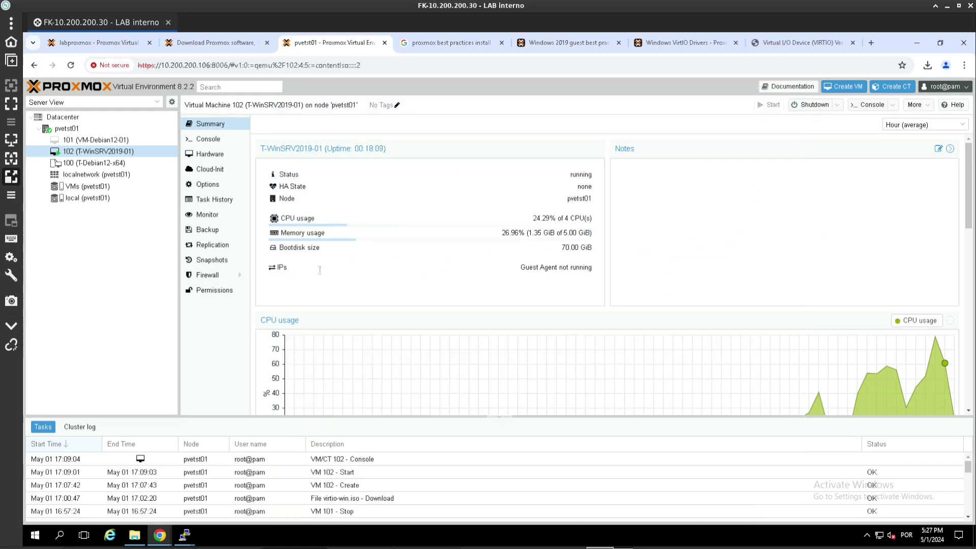
- Review the Summary's Guest Agent not running notice and IPs field, then bring back the VM console
left_click_drag(522, 268, 593, 271)
left_click_drag(523, 266, 584, 267)
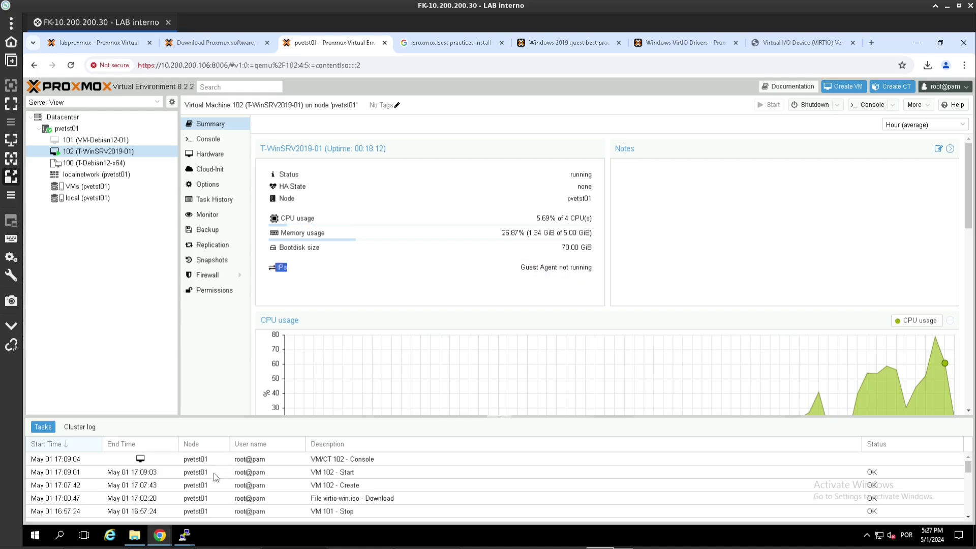
left_click(160, 534)
left_click(261, 493)
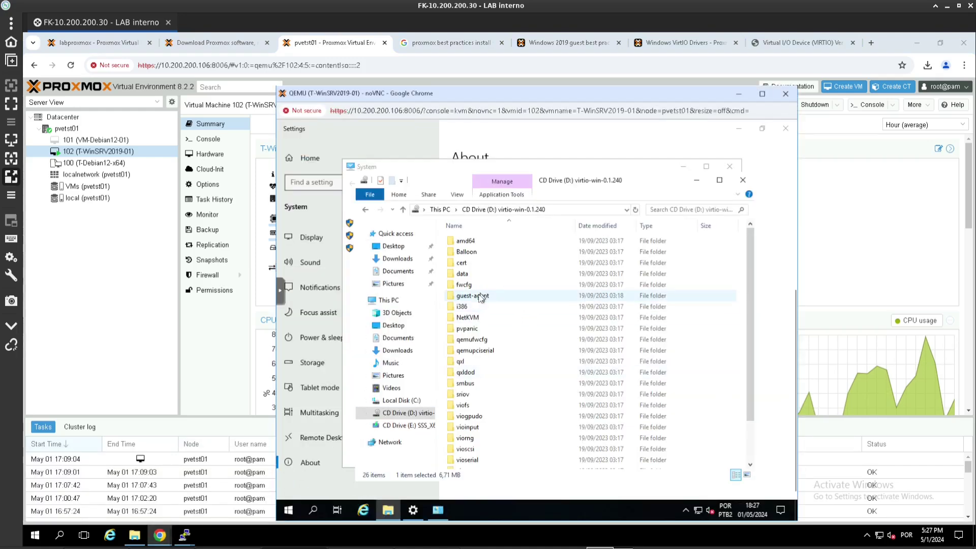
- Install qemu-ga-x86_64 from the guest-agent folder and confirm the Summary shows IP 10.200.200.129
double_click(492, 296)
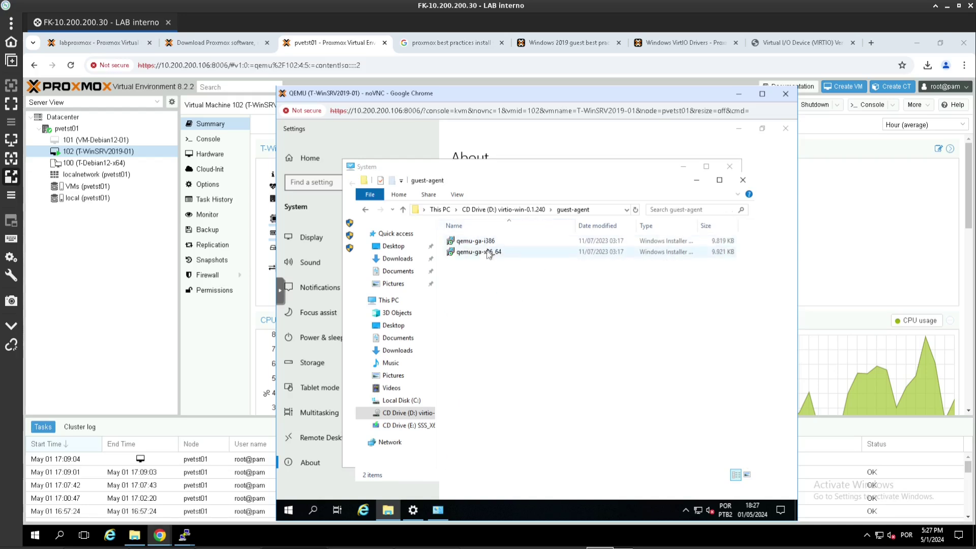
left_click(478, 253)
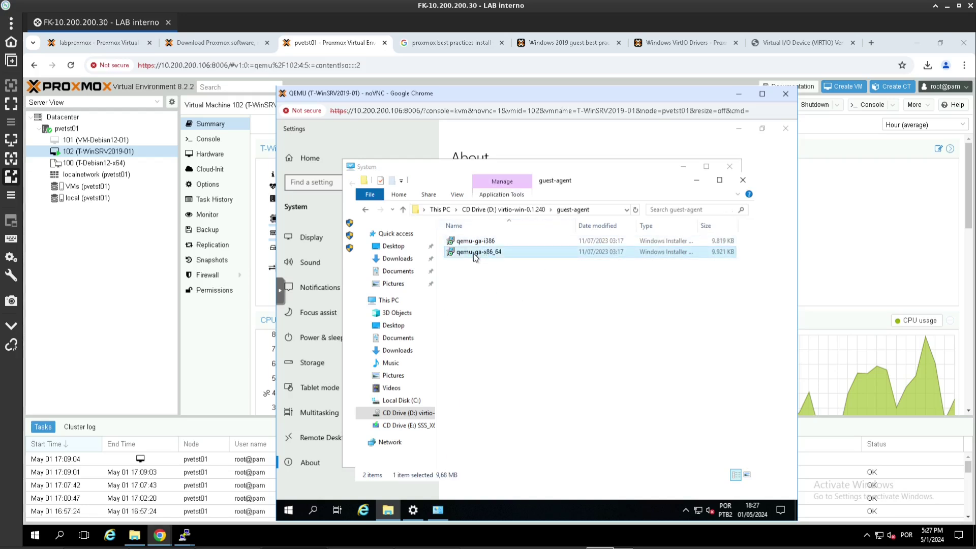
right_click(474, 256)
left_click(457, 258)
left_click(510, 298)
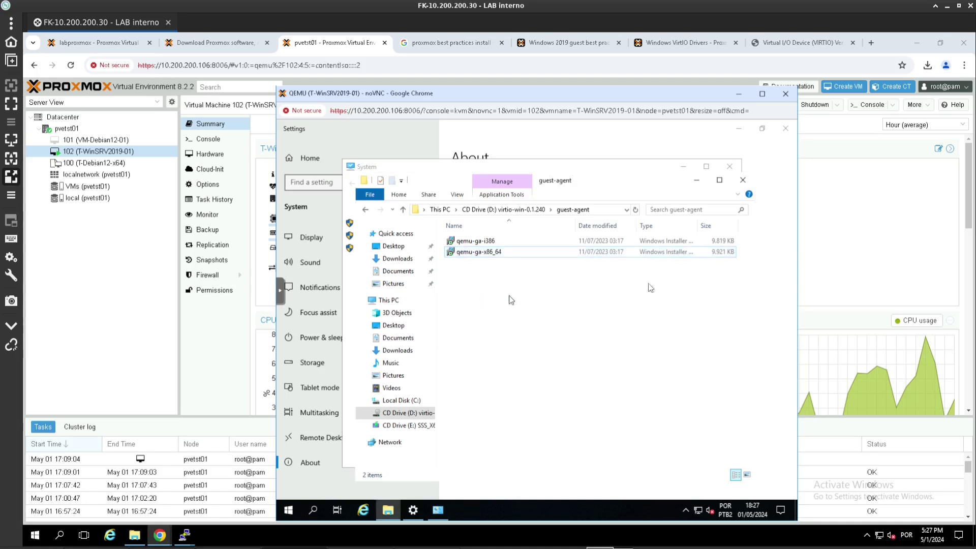
left_click(827, 266)
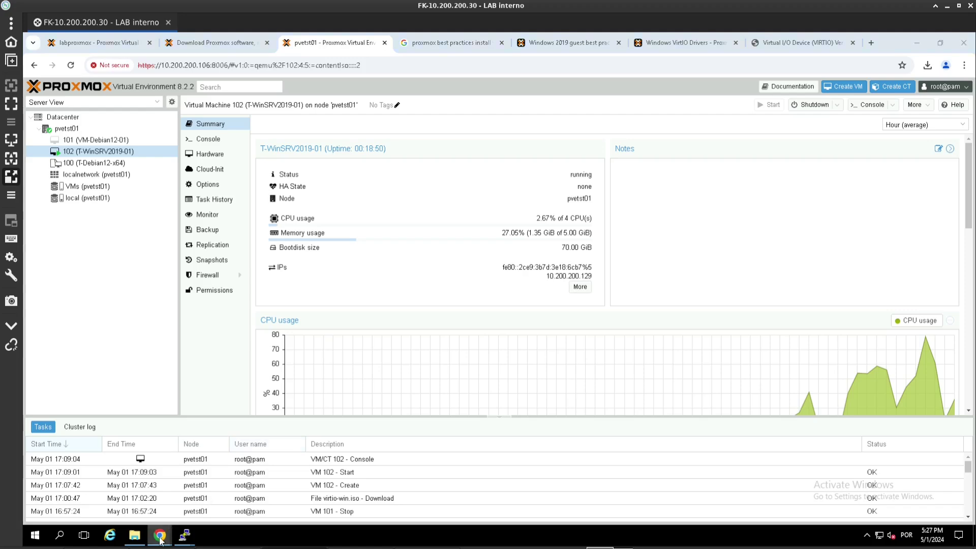
- Close the guest-agent Explorer folder, the System window and the Settings About page in VM 102's console
mouse_move(160, 540)
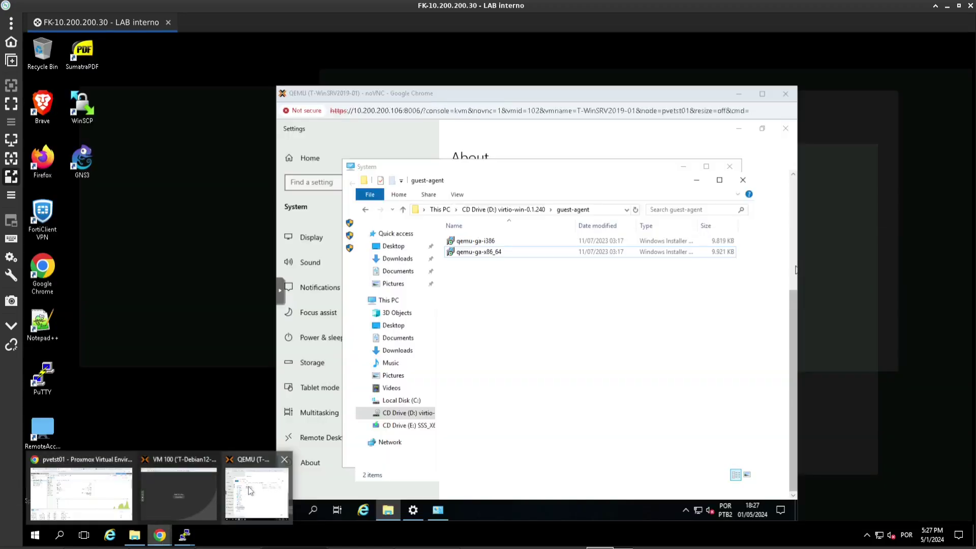
left_click(256, 492)
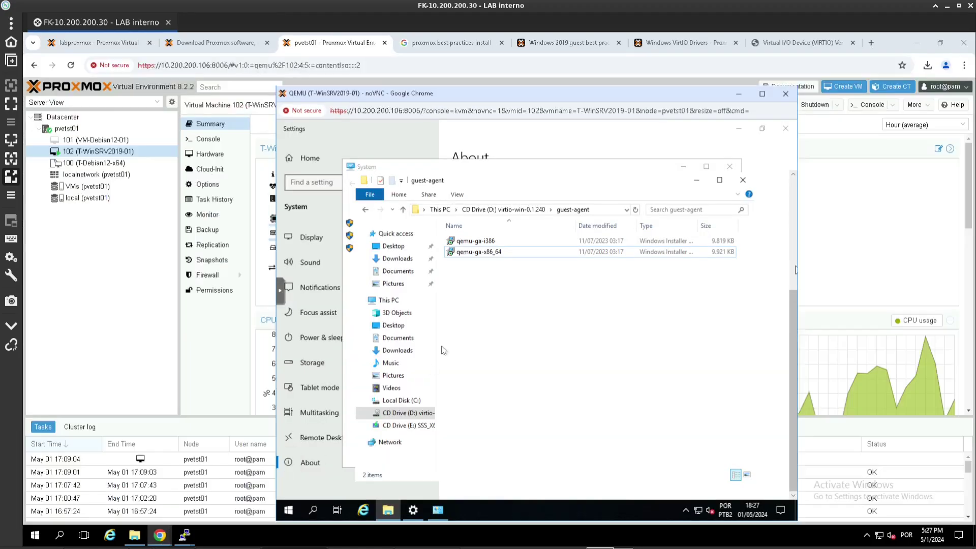
left_click(743, 180)
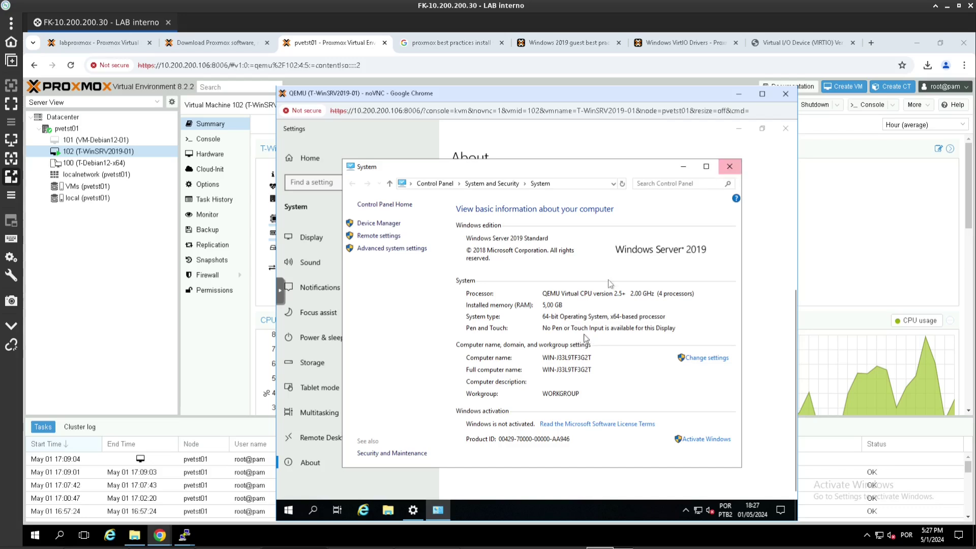
left_click(724, 170)
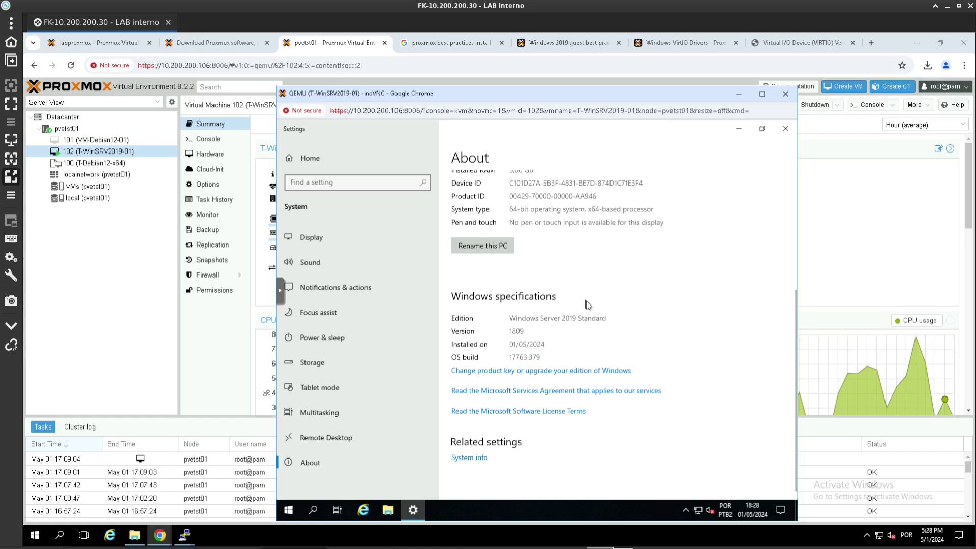
scroll(584, 297, "up", 5)
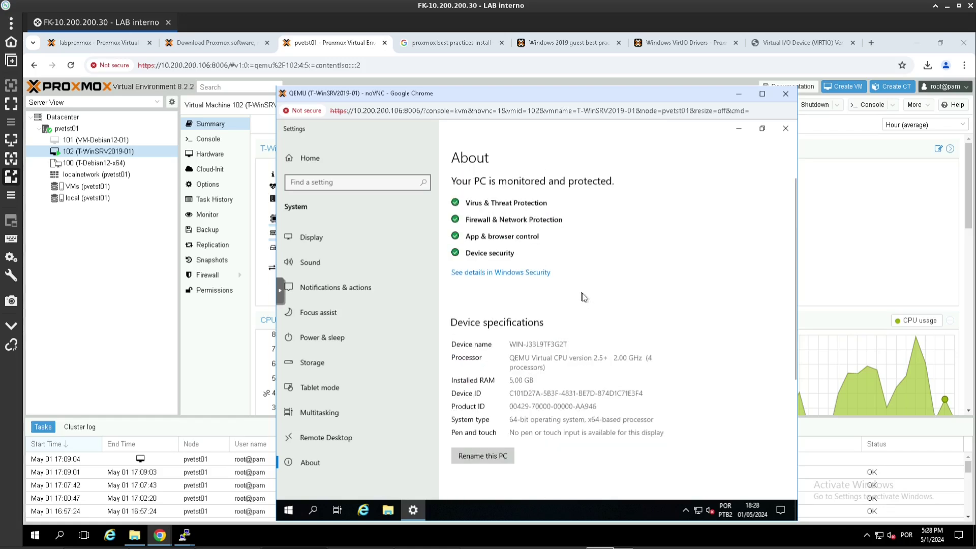
left_click(778, 133)
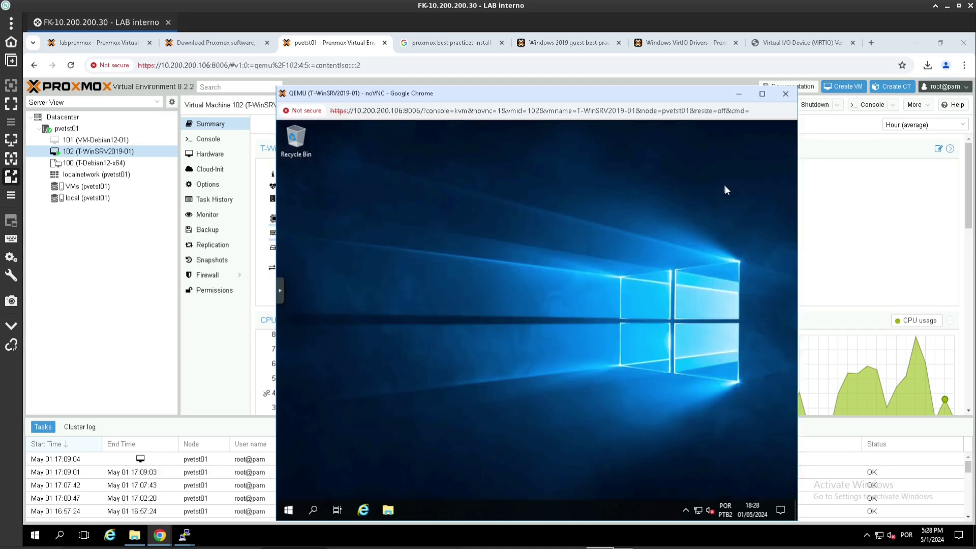